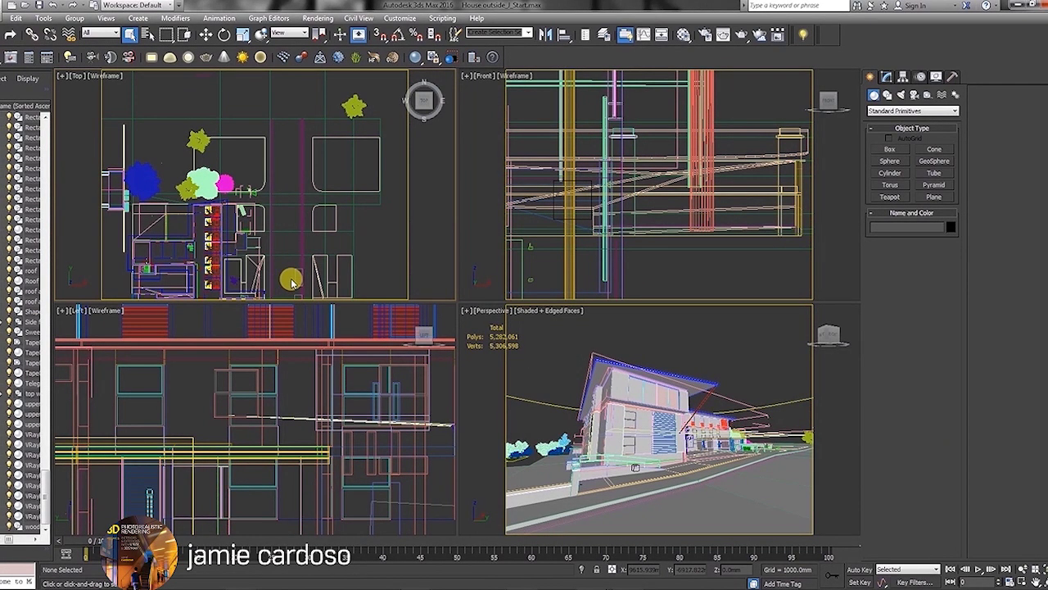
Step: Examine the house, road and surrounding site layout in the Top and Perspective views
middle_click_drag(294, 283, 316, 258)
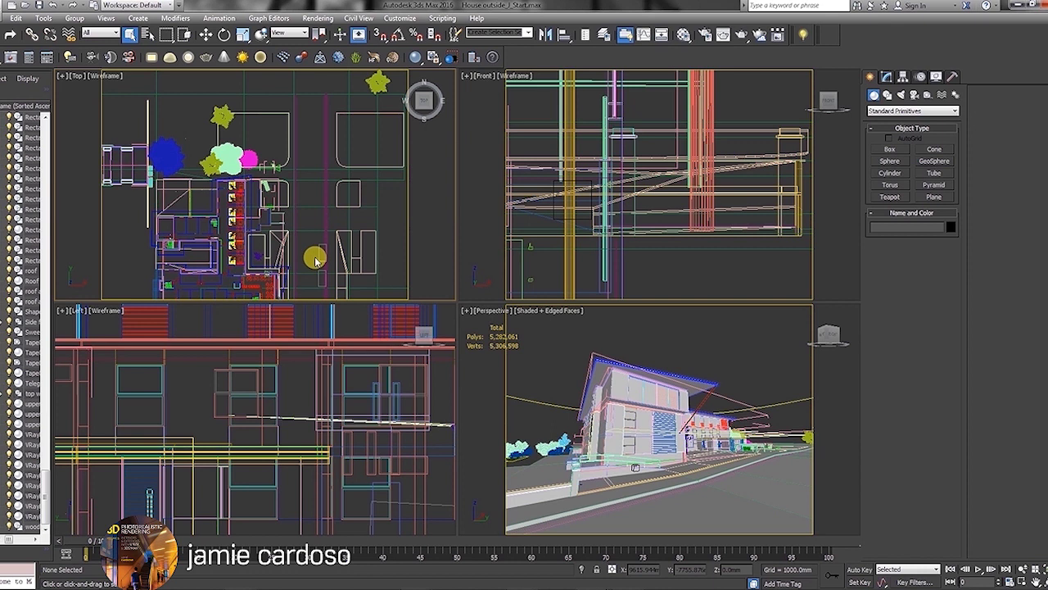
scroll(316, 259, "down", 3)
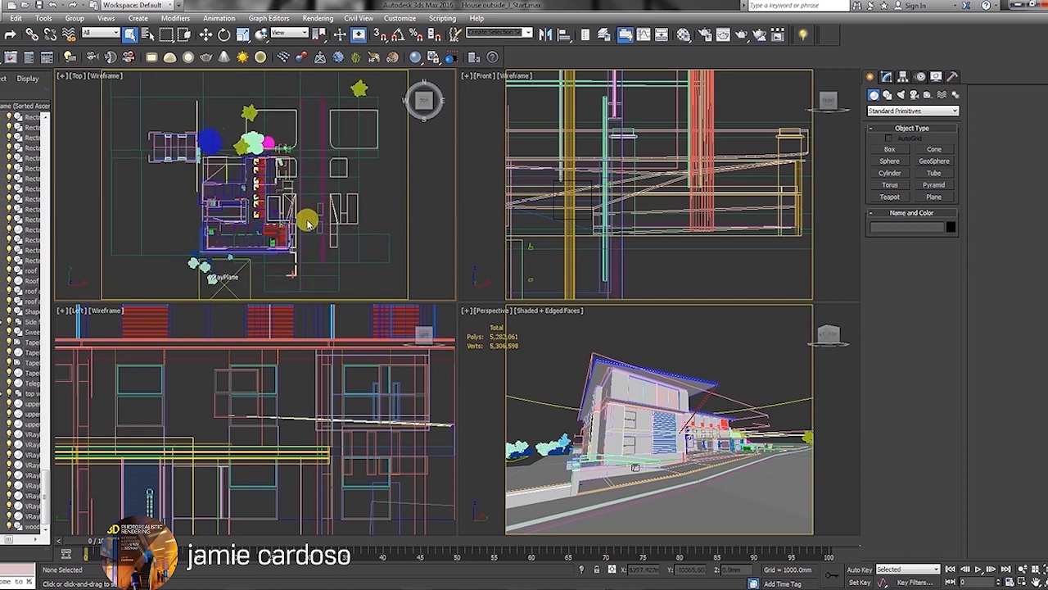
left_click(308, 222)
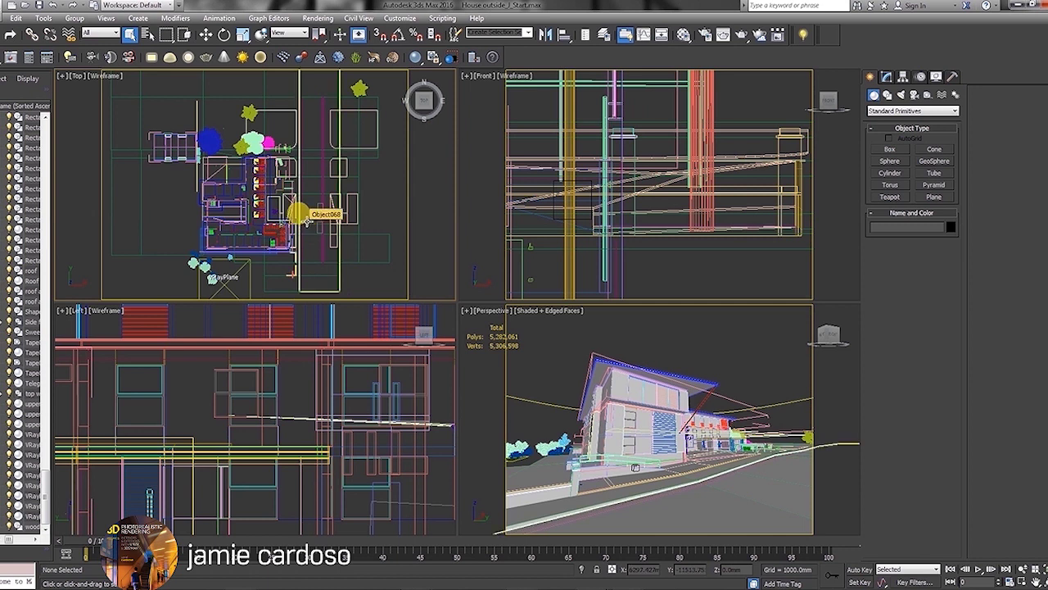
middle_click_drag(307, 219, 289, 220)
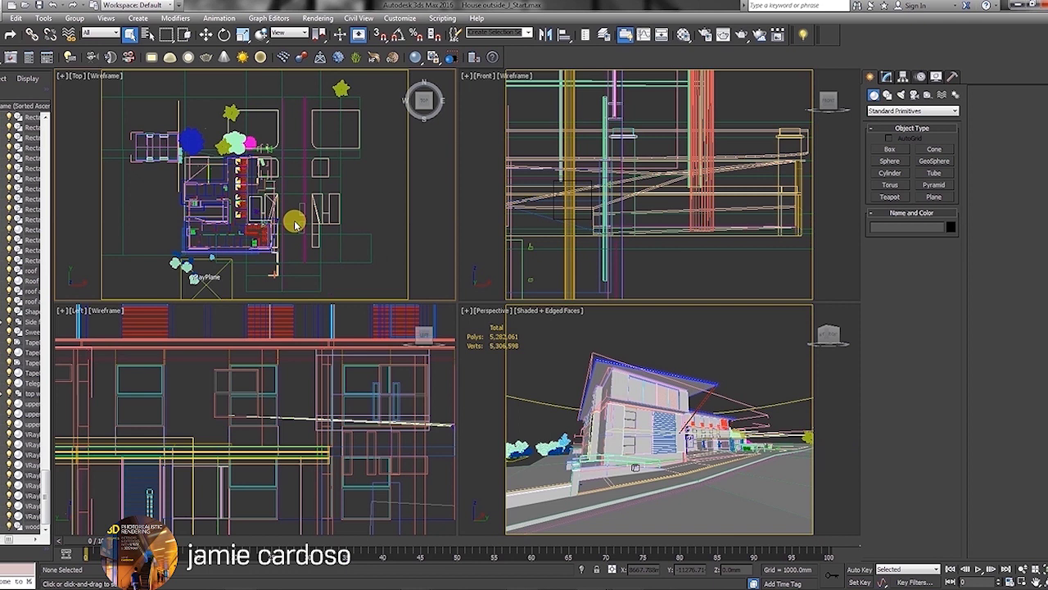
left_click(293, 222)
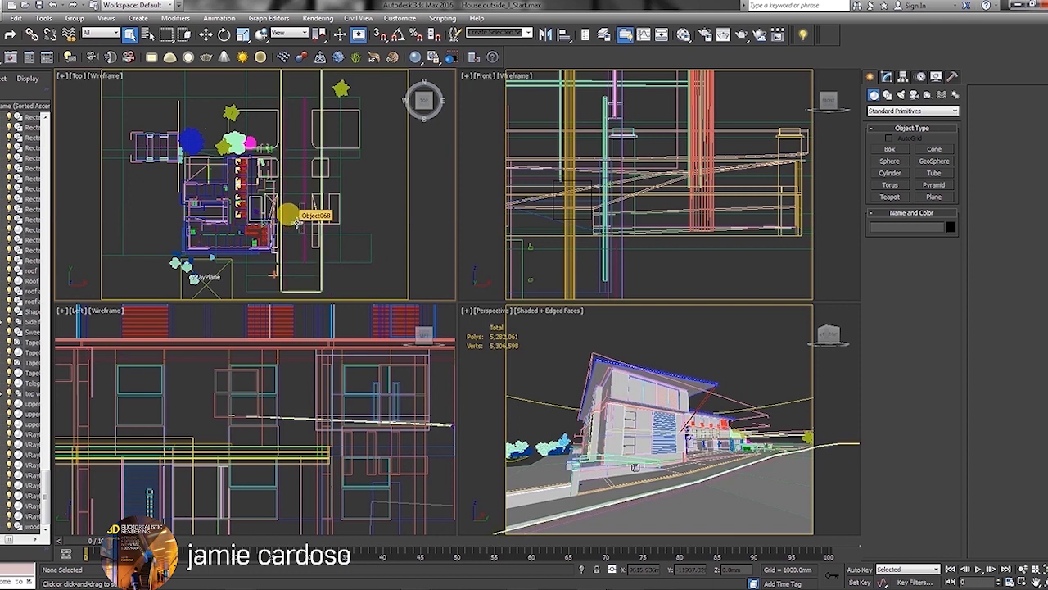
key("Delete")
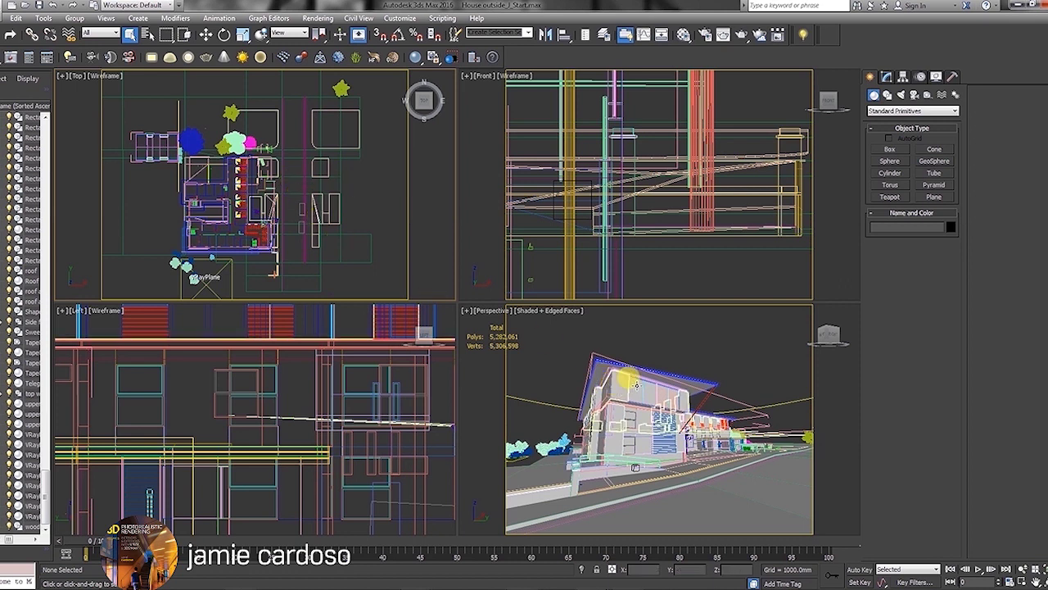
left_click(637, 386)
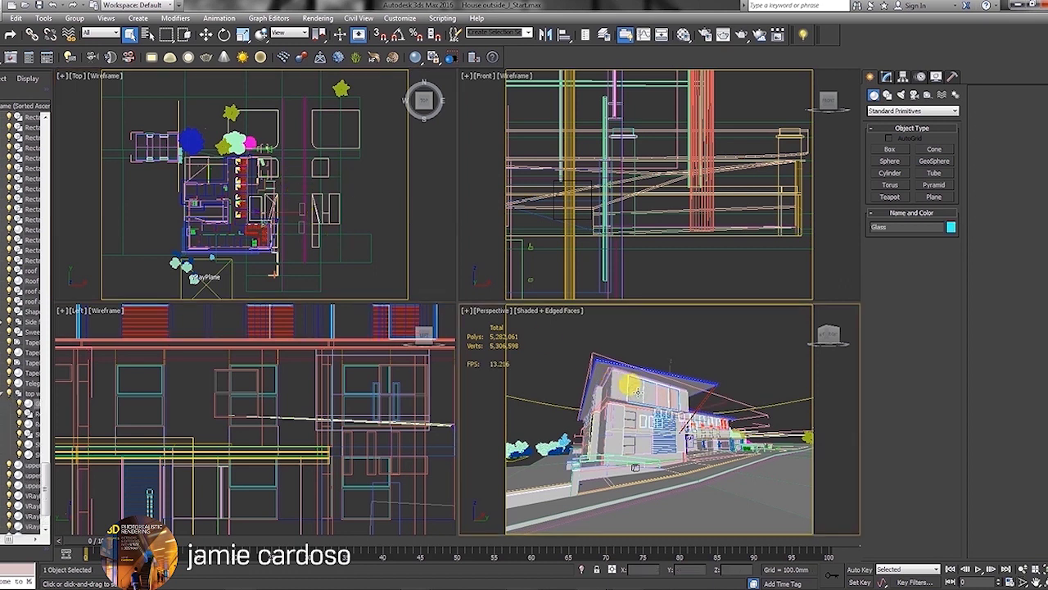
left_click(371, 236)
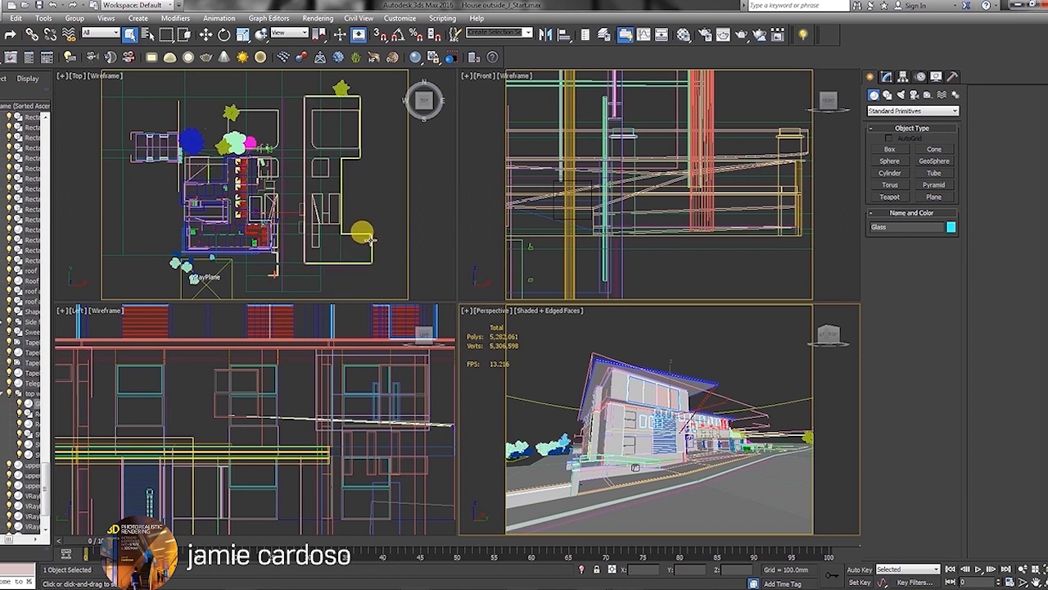
key("Delete")
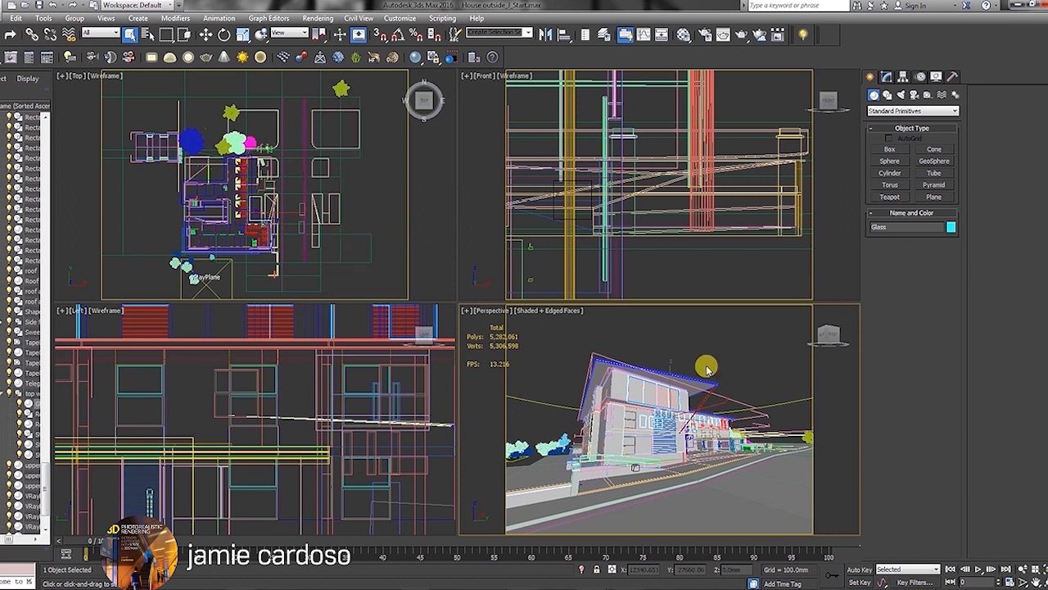
Step: Create a targeted Physical camera in the Top view, placed at the road's near end and aimed at the house
left_click(917, 97)
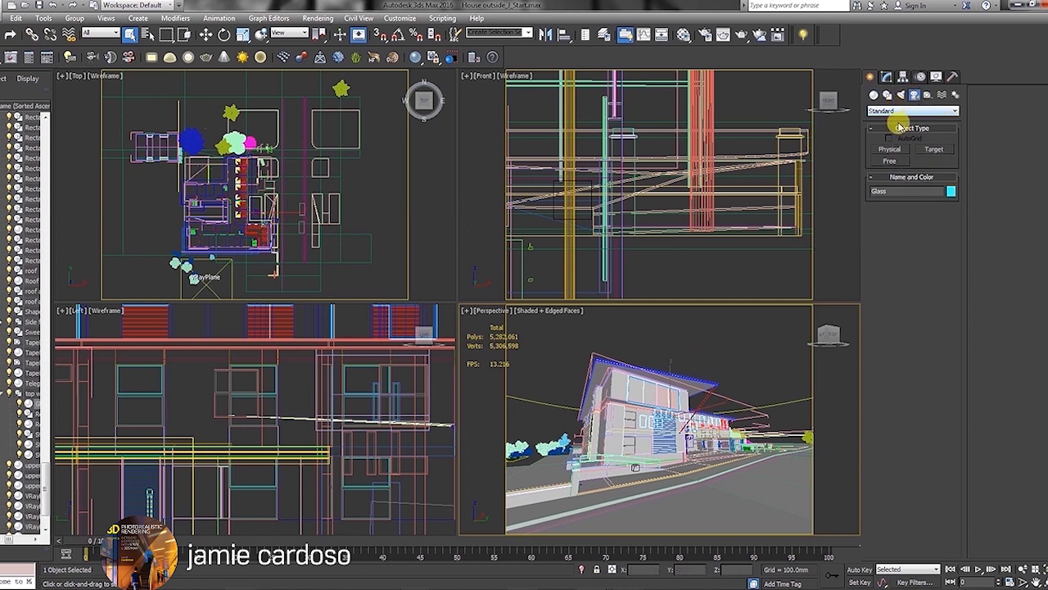
left_click(891, 149)
middle_click_drag(351, 246, 301, 209)
mouse_move(301, 209)
left_mouse_down()
mouse_move(305, 237)
mouse_move(293, 226)
mouse_move(305, 281)
left_mouse_up()
left_click_drag(267, 179, 250, 134)
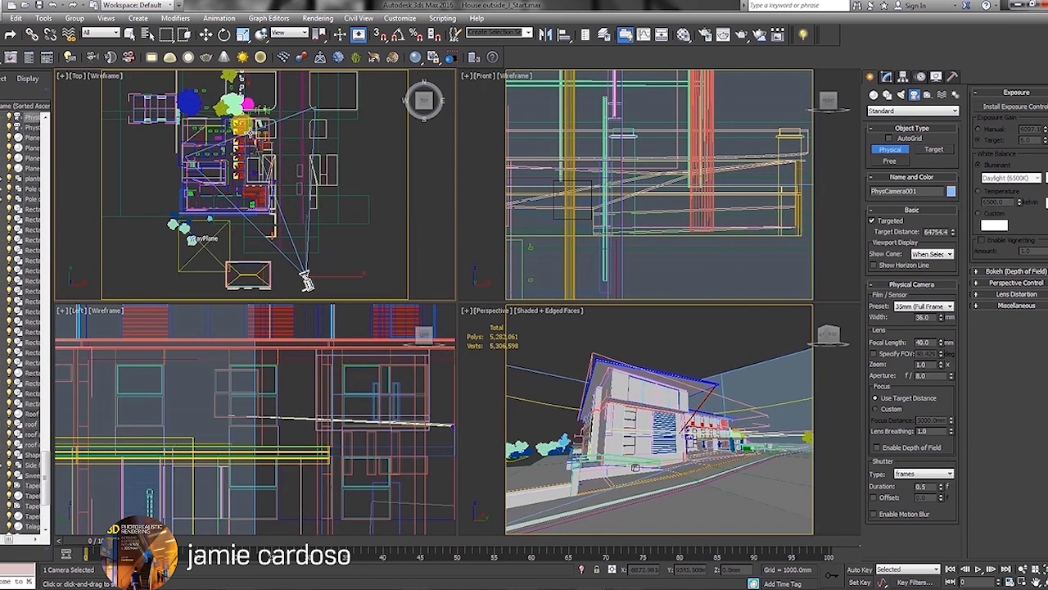
Step: Turn off the Targeted option for the new Physical camera
scroll(615, 185, "down", 5)
middle_click_drag(614, 185, 459, 144)
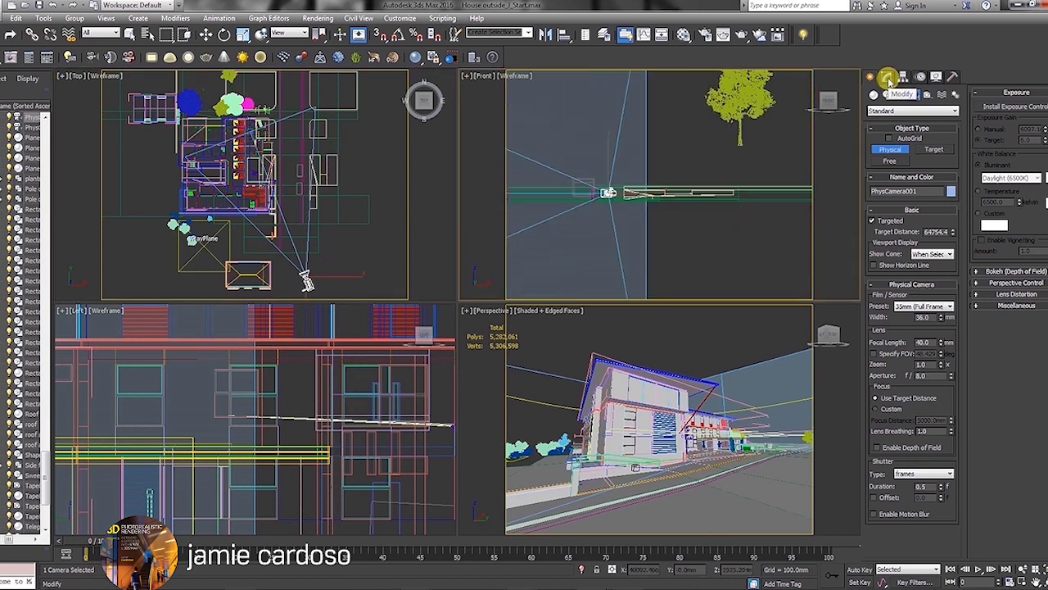
left_click(889, 79)
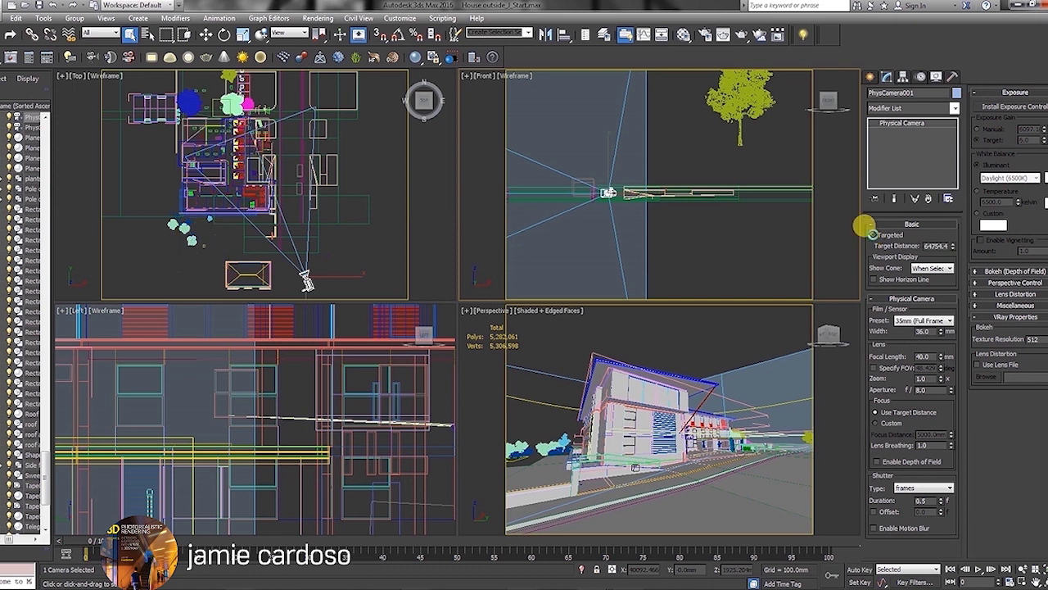
middle_click_drag(615, 205, 754, 244)
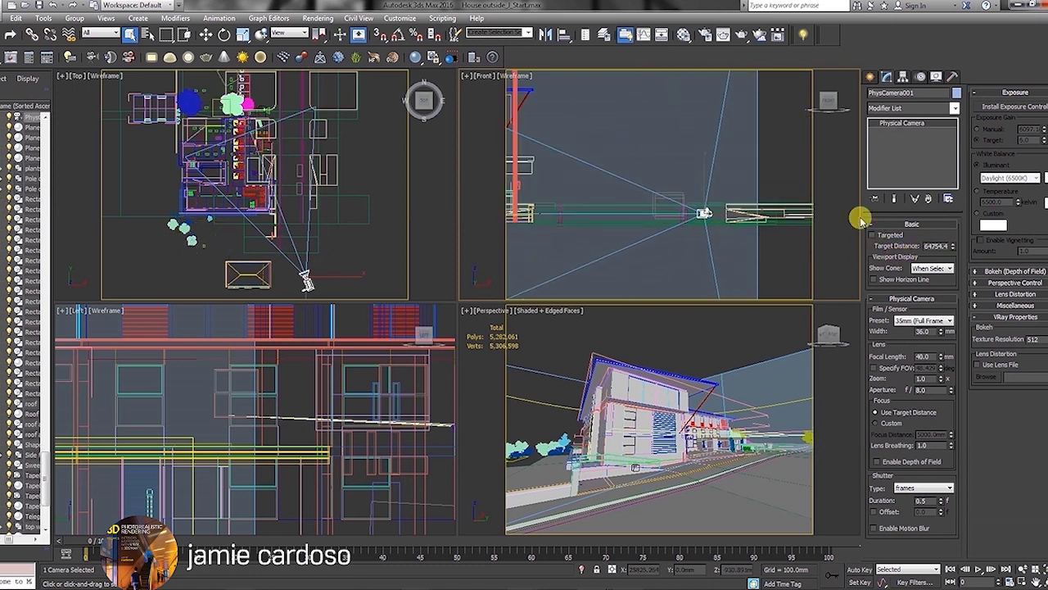
middle_click_drag(661, 204, 740, 210)
scroll(601, 192, "up", 5)
left_click(873, 235)
Step: Raise the camera vertically in the Front view to a Z height of about 2628 mm
key("w")
scroll(686, 192, "down", 8)
left_click_drag(740, 191, 739, 182)
key("ctrl+z")
key("ctrl+z")
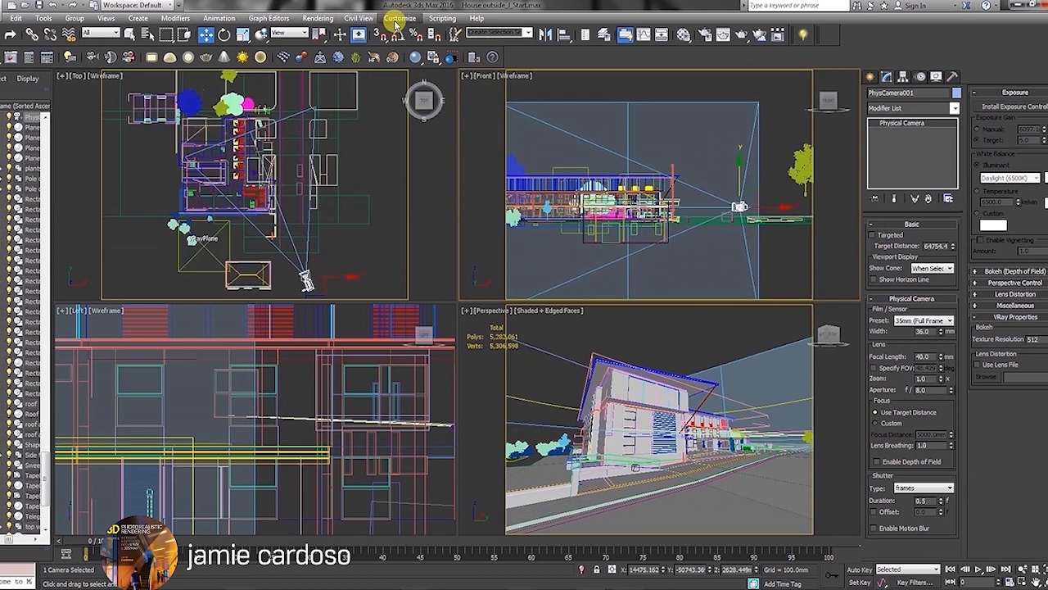
Step: Change the scene's metric display units to Meters
left_click(398, 18)
left_click(422, 168)
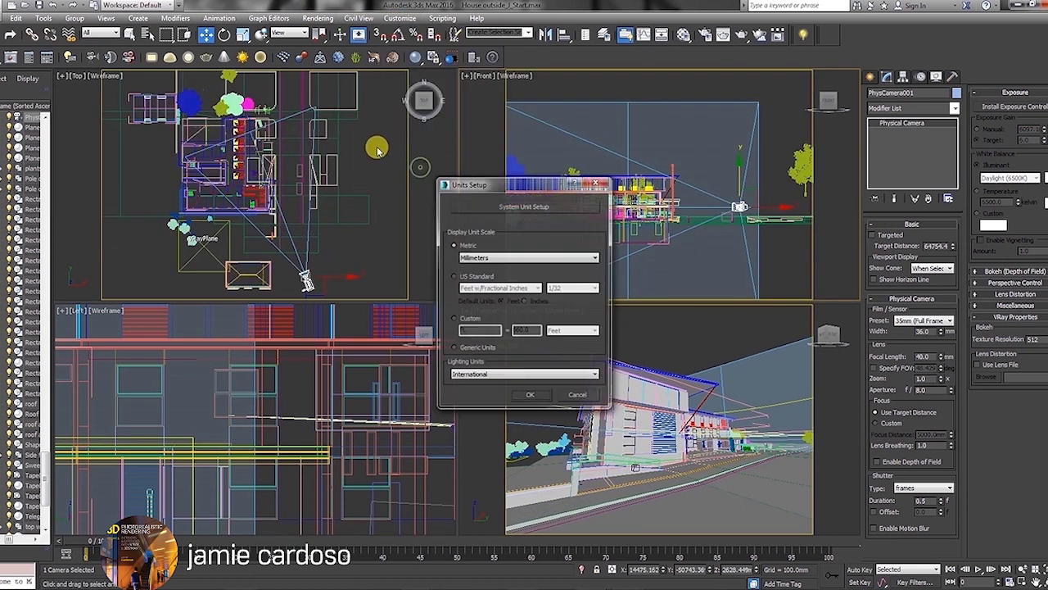
left_click(519, 257)
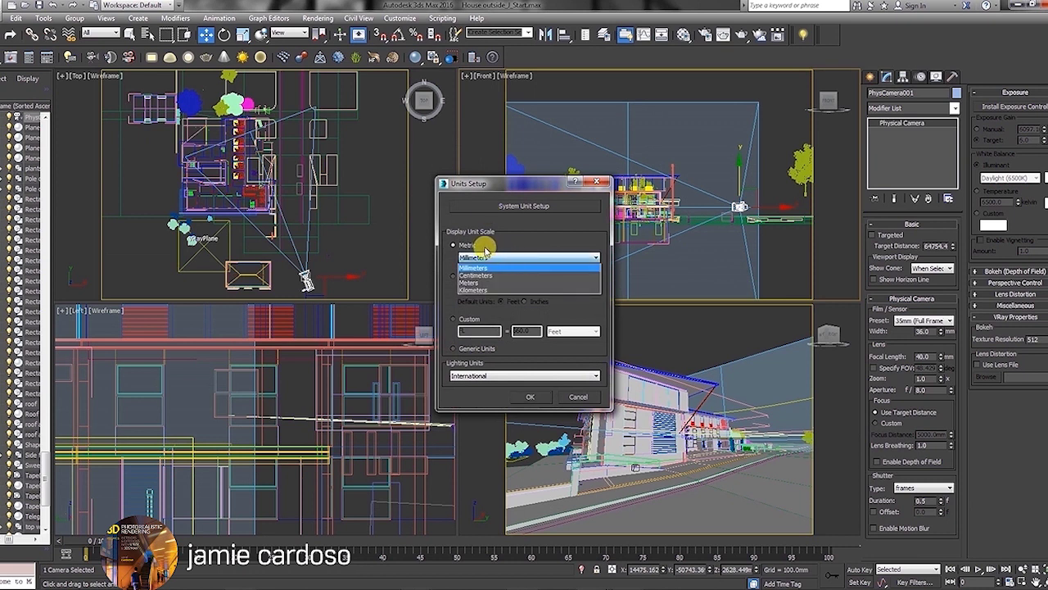
left_click(472, 284)
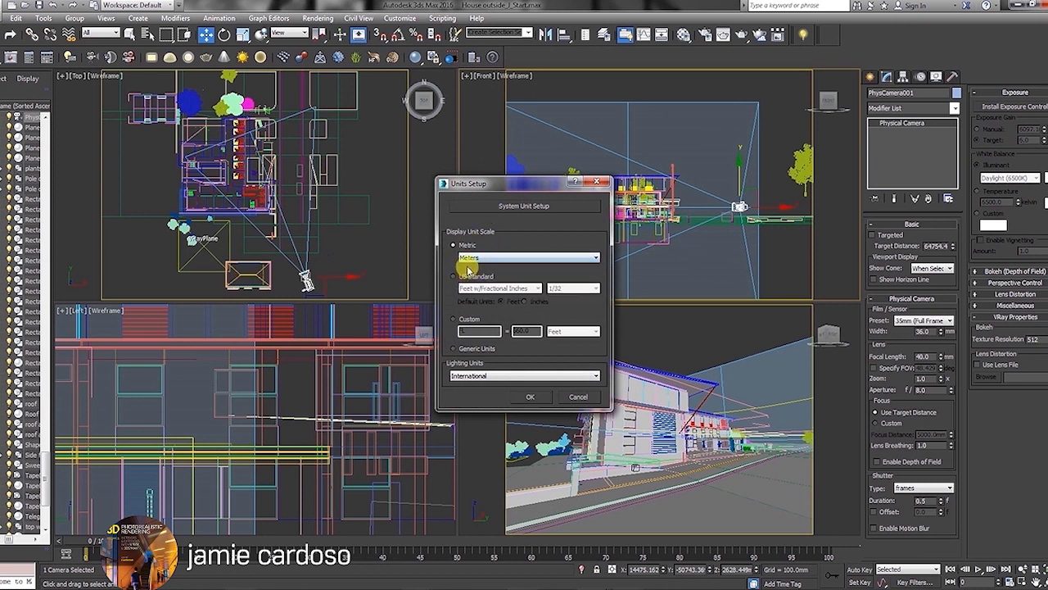
left_click(487, 257)
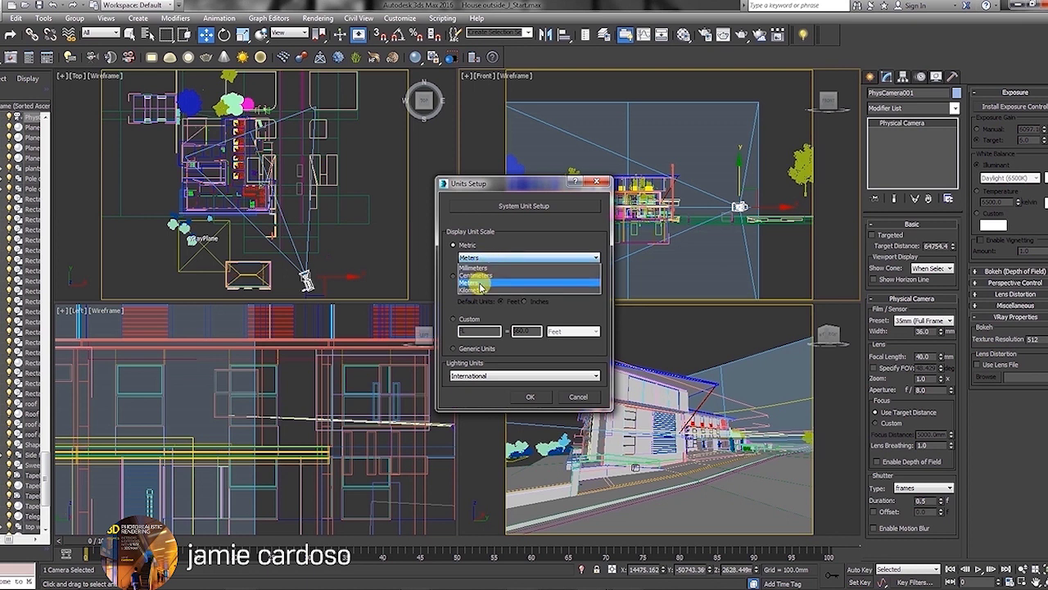
left_click(482, 284)
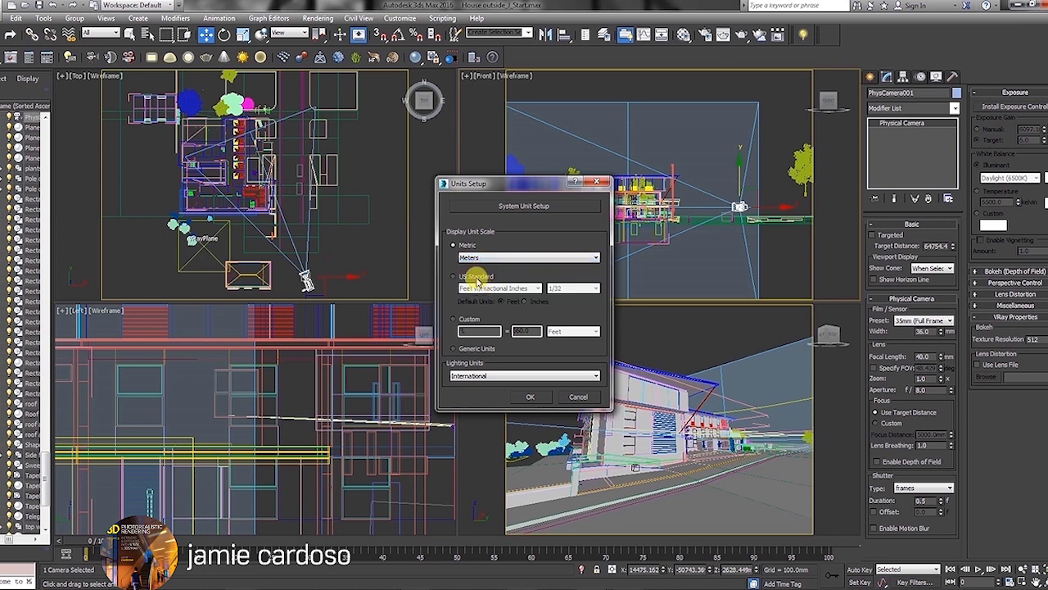
left_click_drag(511, 182, 446, 144)
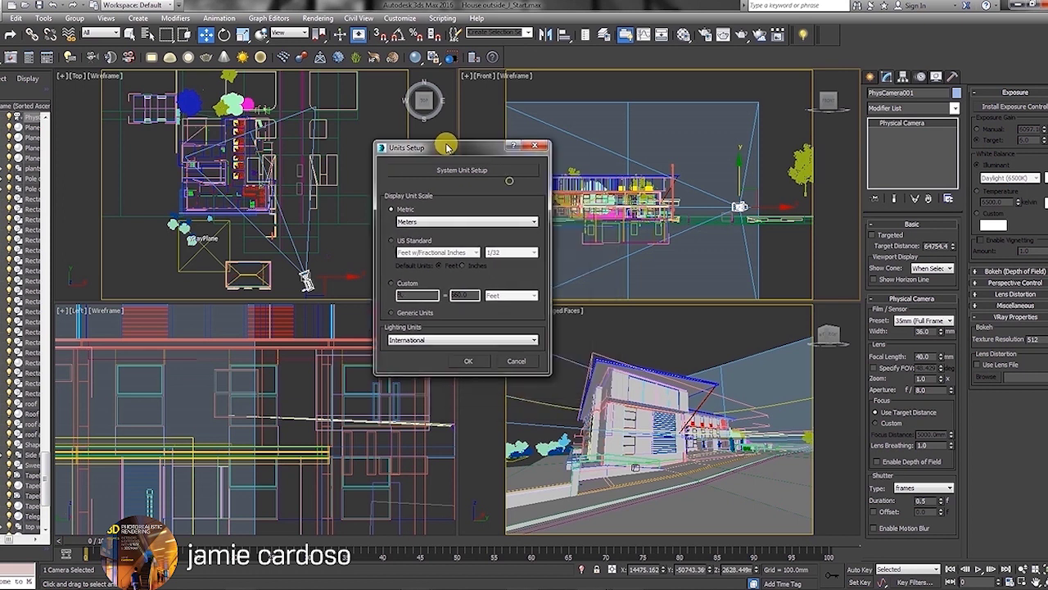
left_click(467, 356)
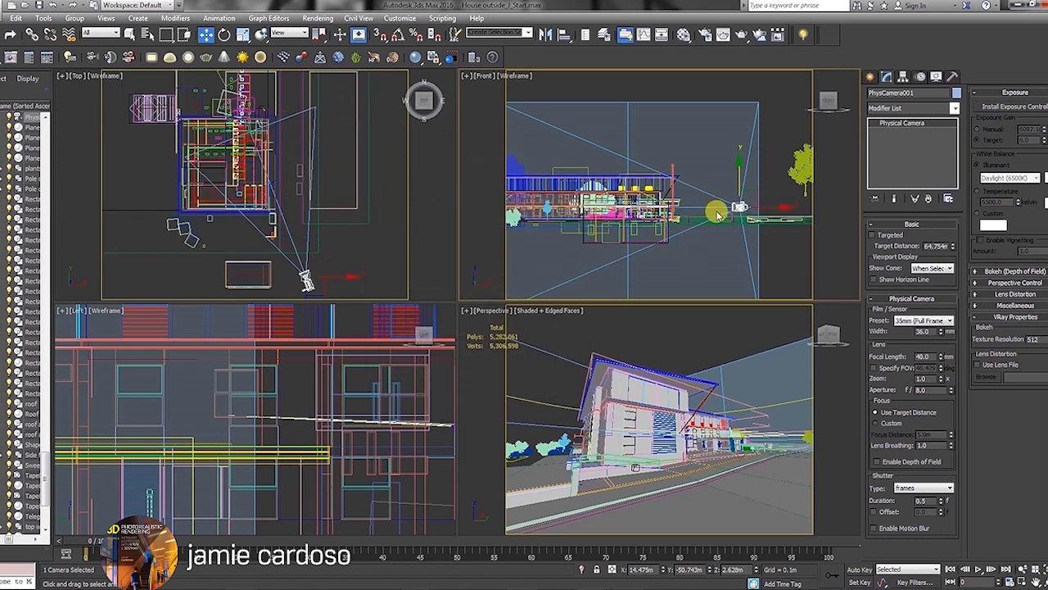
Step: Place an upright Tape helper with a specified length of 1.64 m beside the camera in the Front view
middle_click_drag(709, 205, 651, 198)
scroll(659, 205, "up", 3)
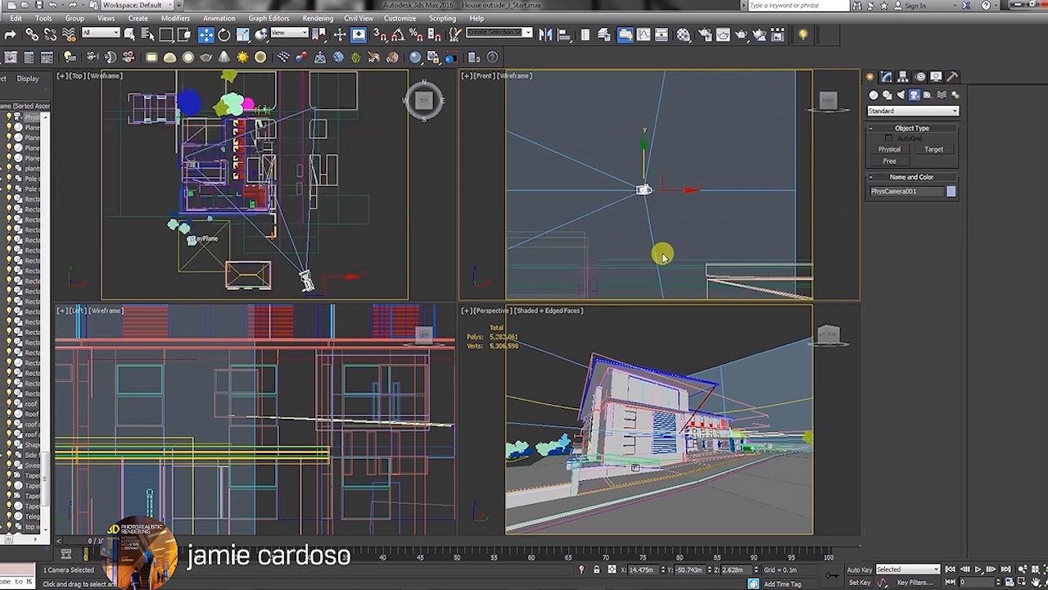
scroll(660, 252, "down", 3)
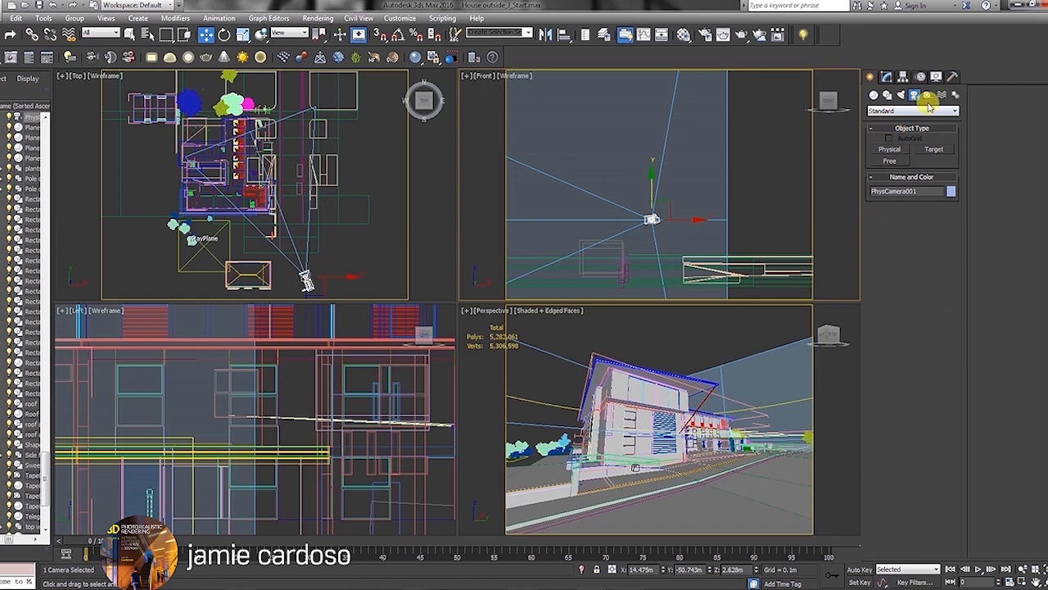
left_click(929, 95)
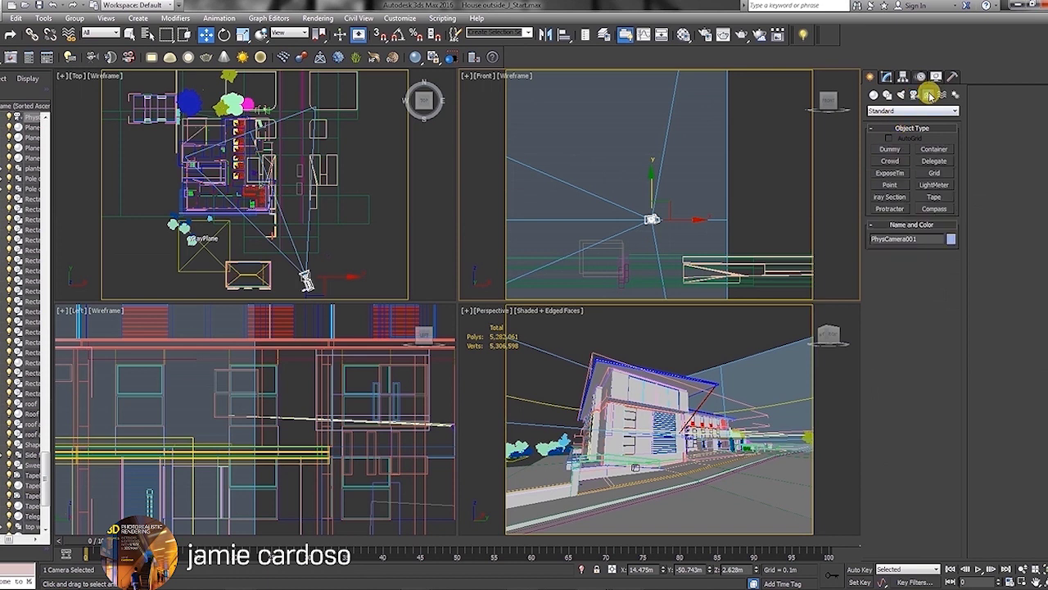
left_click(934, 198)
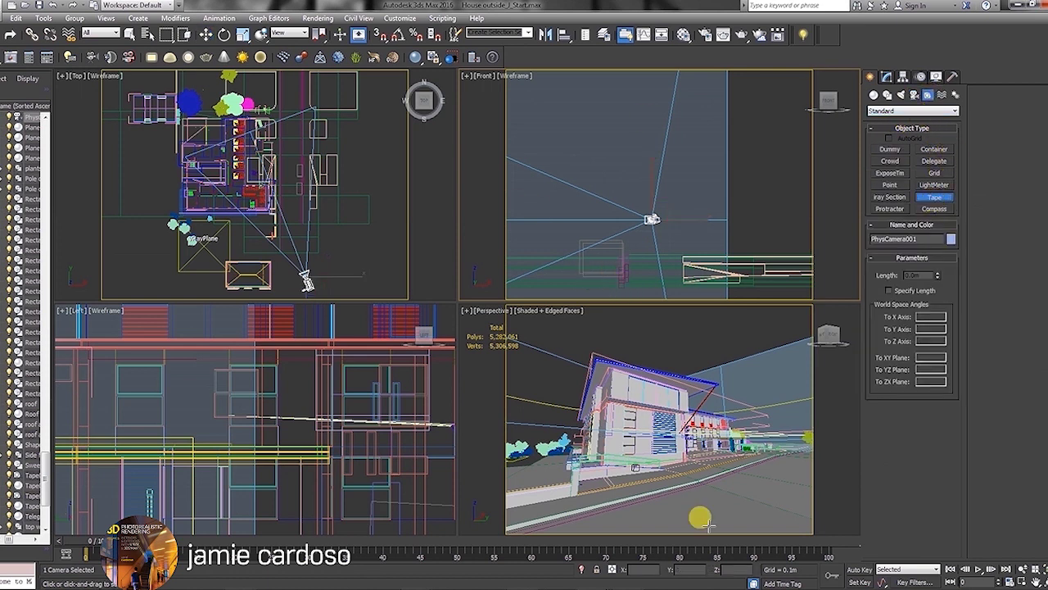
scroll(641, 254, "up", 4)
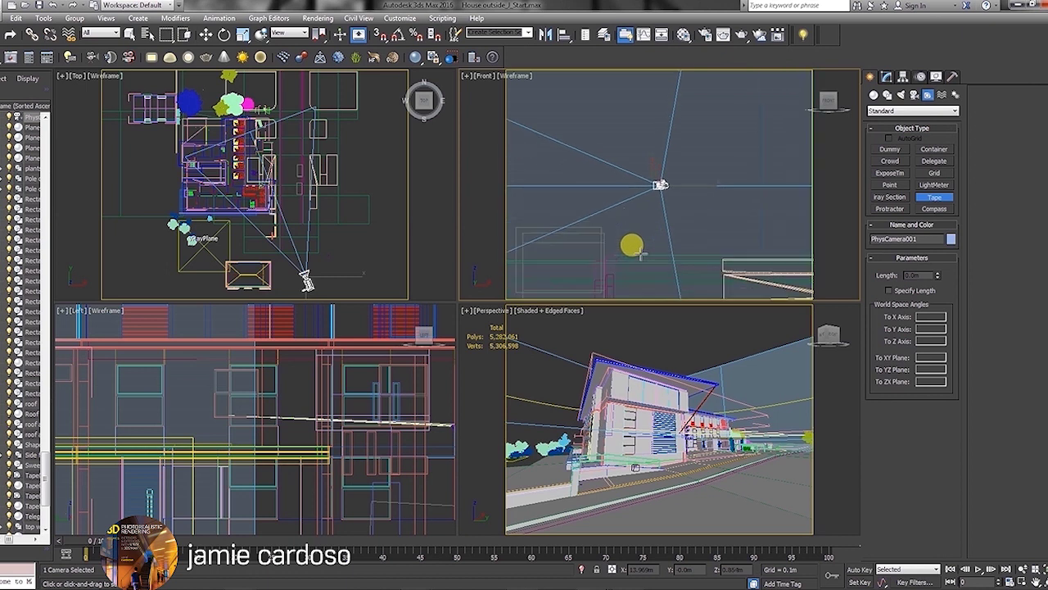
left_click(890, 290)
left_click_drag(921, 275, 828, 275)
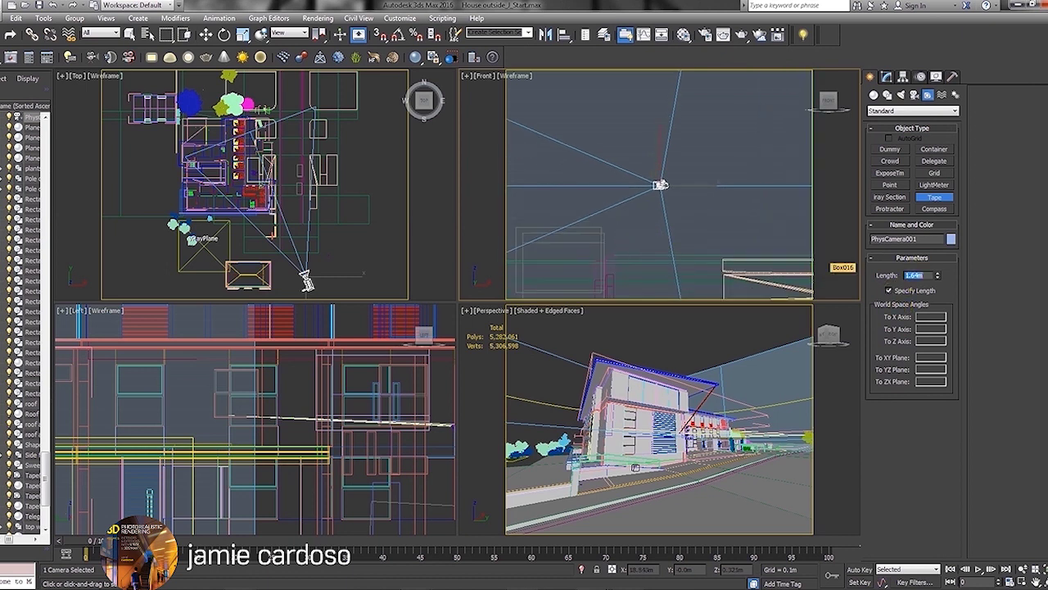
left_click(635, 265)
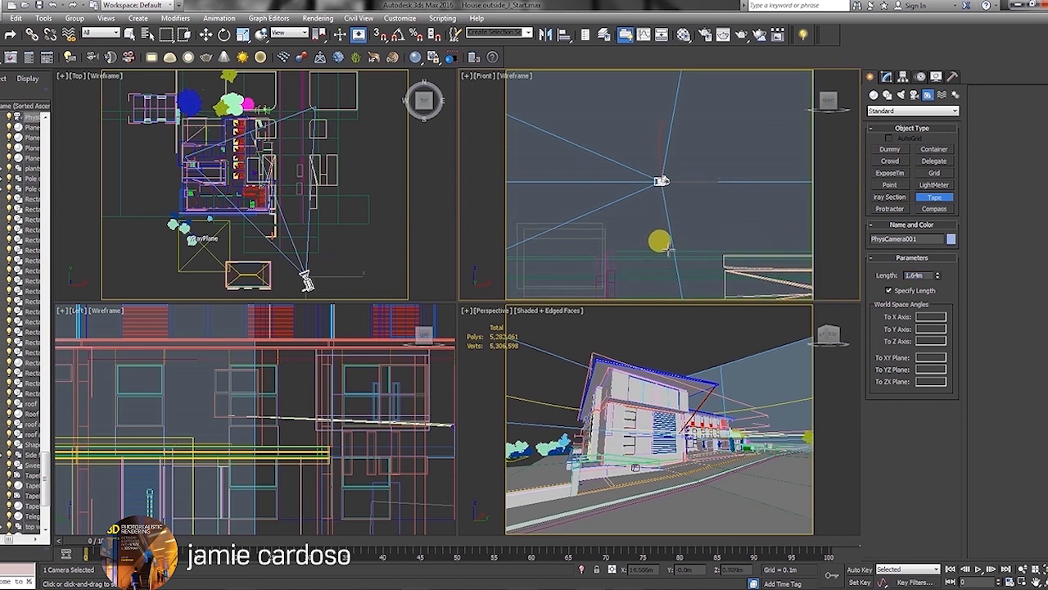
left_click_drag(669, 250, 659, 169)
right_click(692, 197)
Step: Lower the camera in the Front view to a Z height of about 2.406 m
left_click(661, 178)
middle_click_drag(659, 197, 652, 252)
scroll(652, 252, "down", 2)
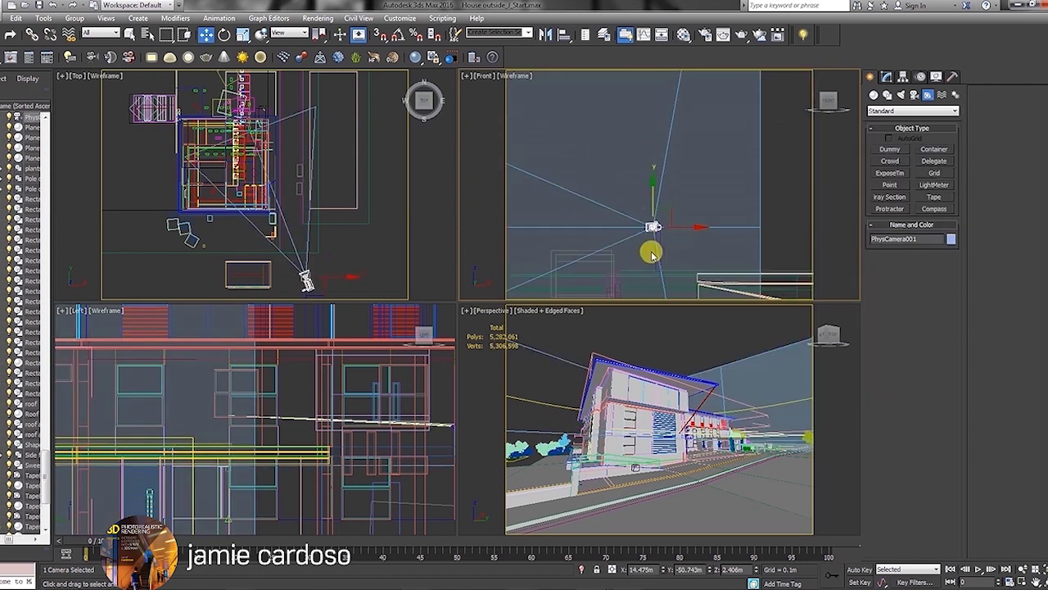
Step: Isolate the camera, the tape helper and the road, and select only the camera
middle_click_drag(354, 235, 354, 218)
scroll(666, 269, "up", 3)
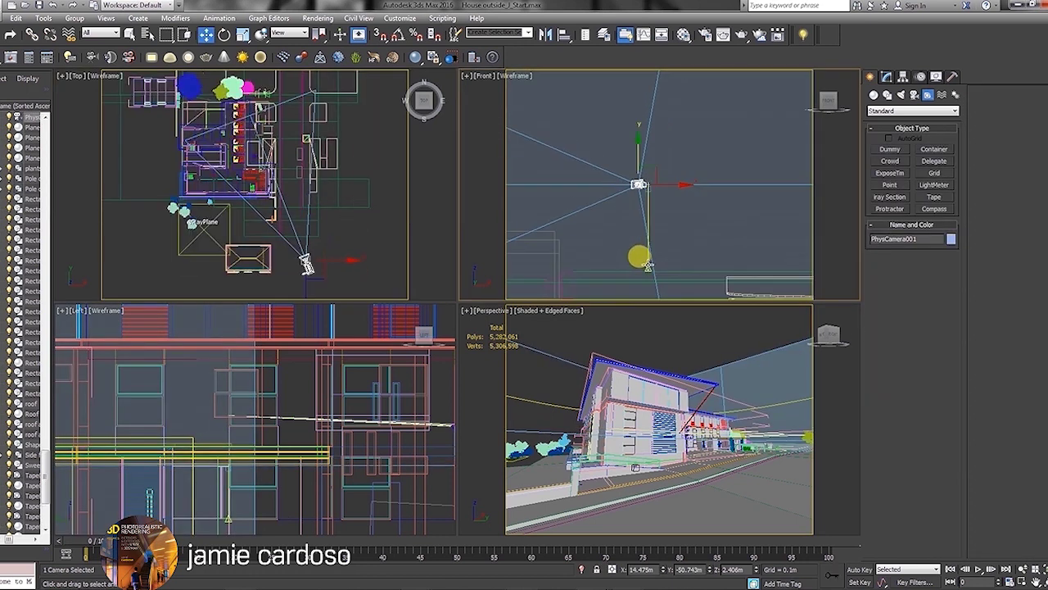
left_click(648, 265, "ctrl")
scroll(652, 192, "up", 4)
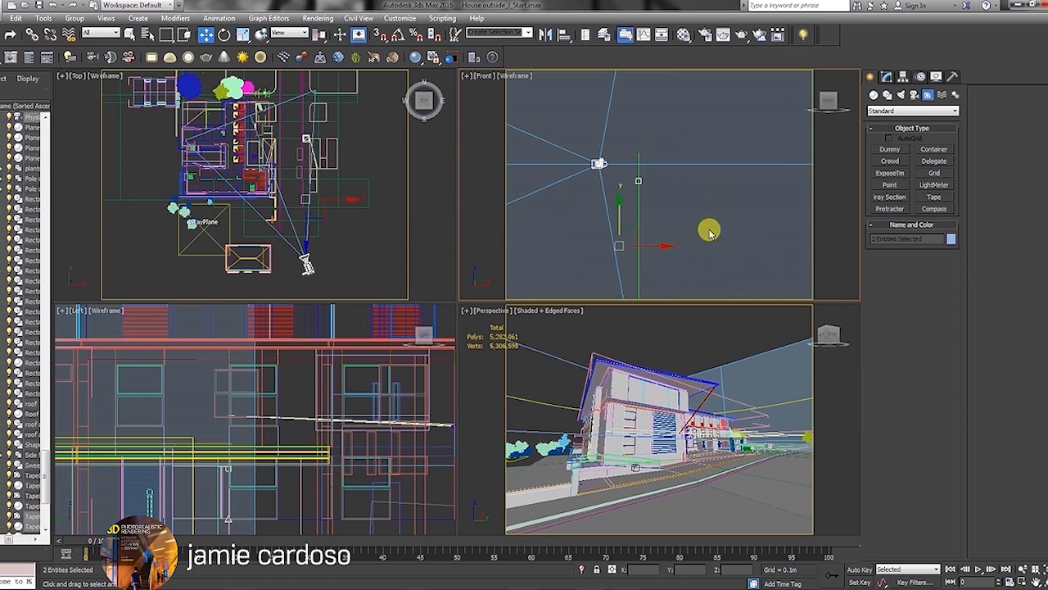
left_click(606, 522, "ctrl")
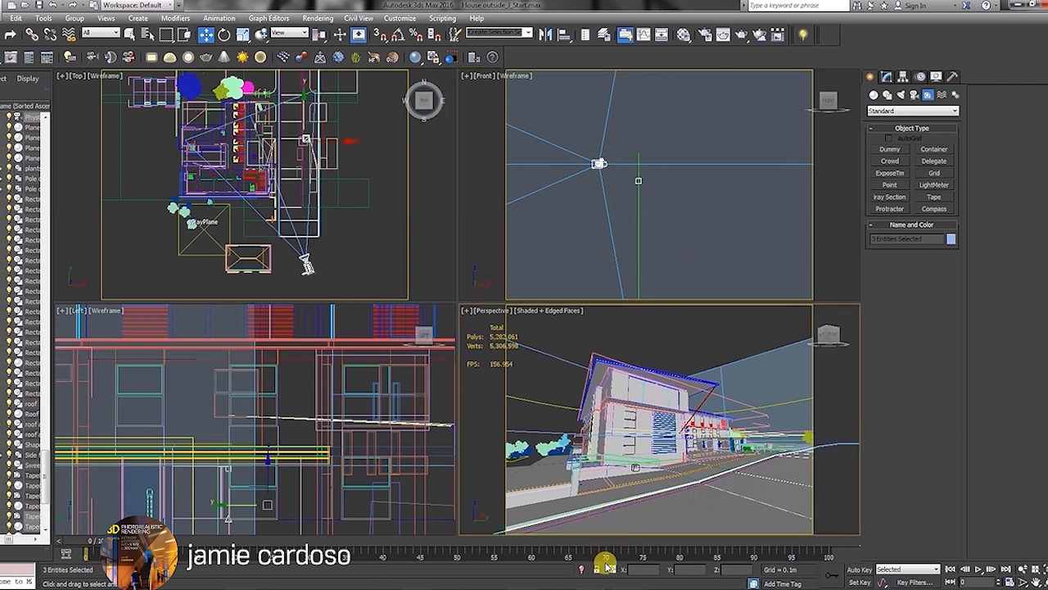
left_click(581, 569)
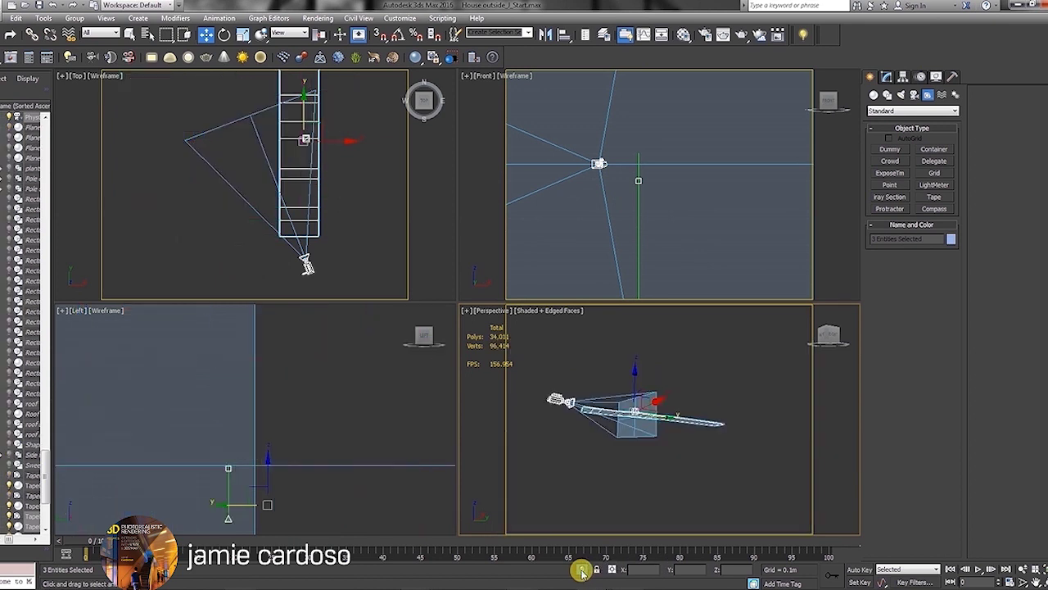
left_click(305, 262)
scroll(311, 435, "down", 6)
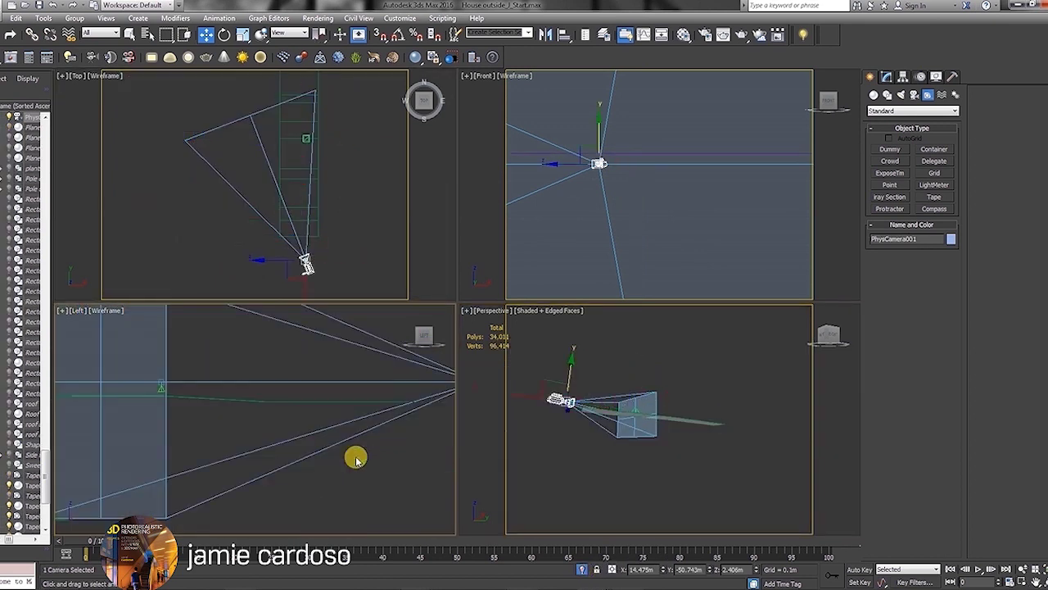
Step: Save the camera, tape helper and road as a named selection set called isolate, and show the whole scene again
scroll(121, 405, "down", 2)
right_click(484, 337)
scroll(286, 439, "down", 3)
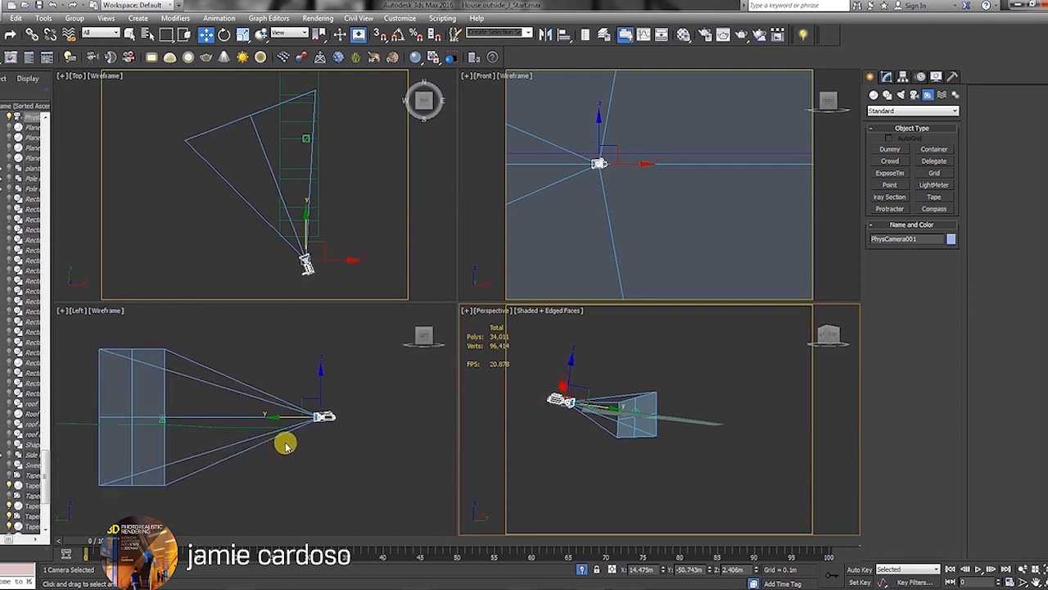
left_click_drag(356, 453, 117, 369)
middle_click_drag(138, 352, 221, 333)
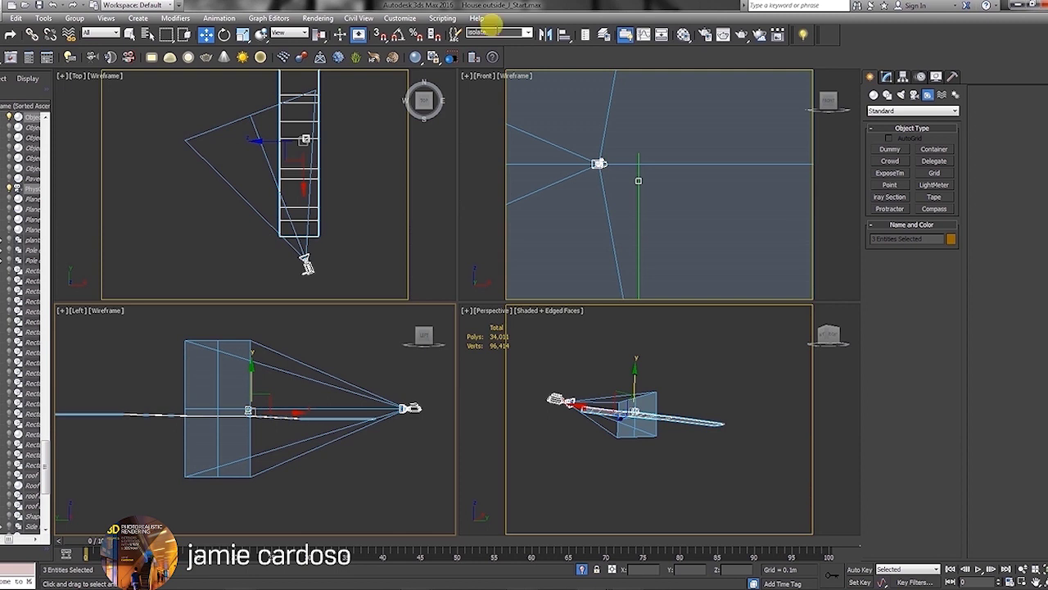
left_click(582, 571)
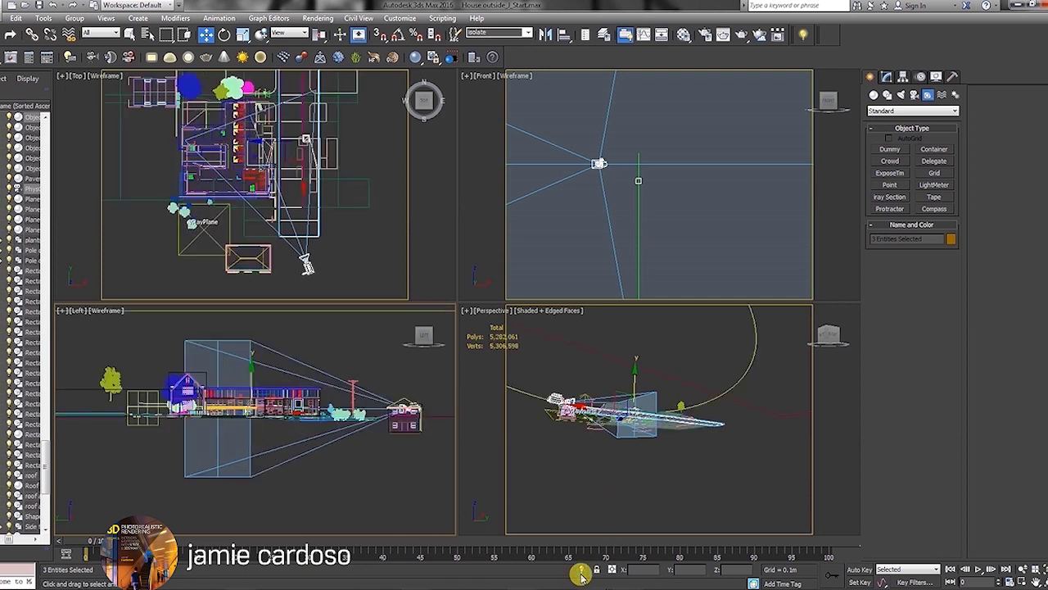
Step: Recall the isolate selection set and switch its isolation on and off again
left_click(530, 34)
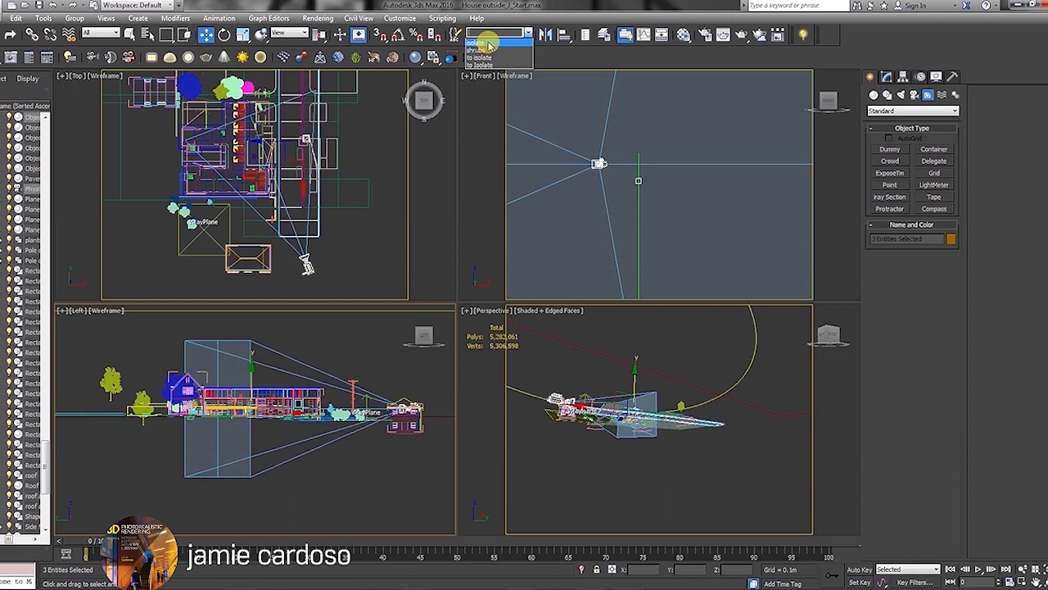
left_click(487, 46)
left_click(579, 568)
left_click(579, 567)
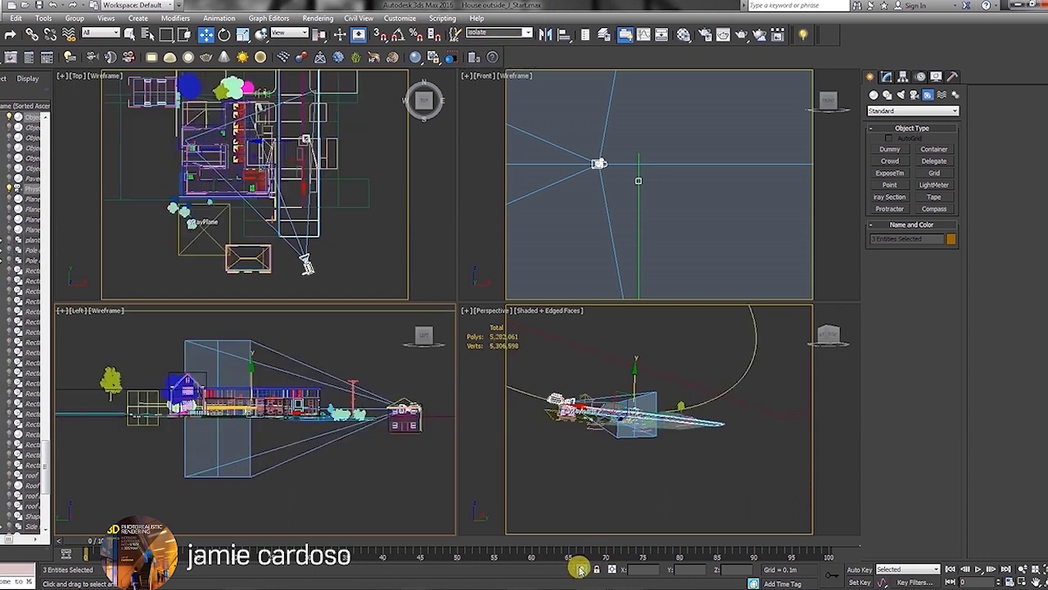
Step: Select only the physical camera in the Top view and show its view in the Perspective viewport
middle_click_drag(291, 212, 308, 204)
scroll(312, 212, "up", 3)
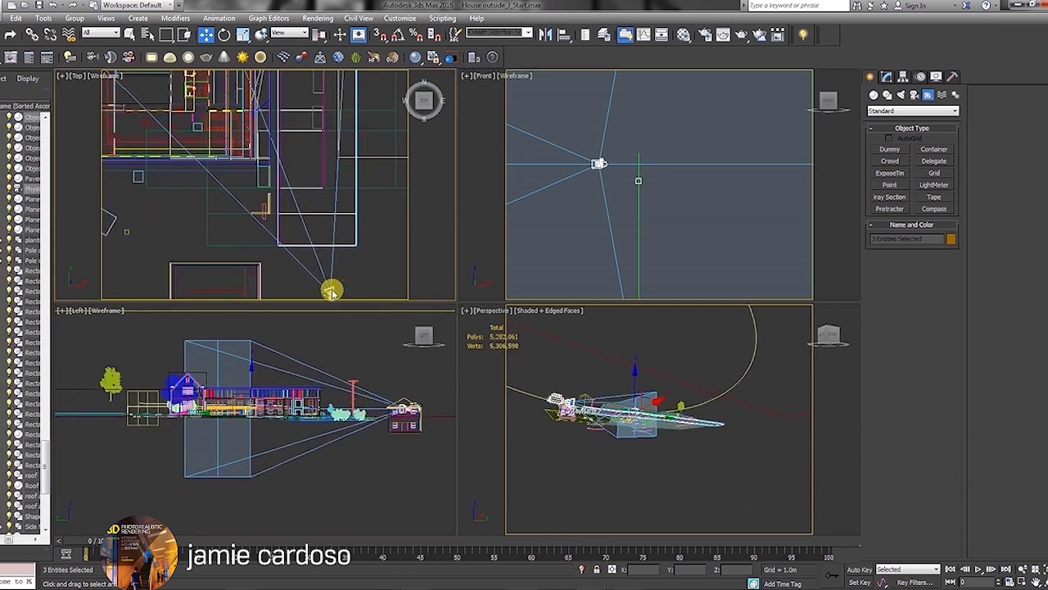
scroll(332, 290, "up", 2)
middle_click_drag(332, 290, 215, 211)
left_click(216, 212)
right_click(485, 315)
key("c")
scroll(285, 283, "down", 5)
Step: Reposition the camera in the Top view to about X 19.939 m, Y -41.005 m to frame the house from the road
left_click_drag(286, 283, 288, 234)
right_click(286, 259)
left_click(301, 280)
right_click(287, 254)
left_click(302, 267)
right_click(280, 259)
left_click(292, 271)
key("w")
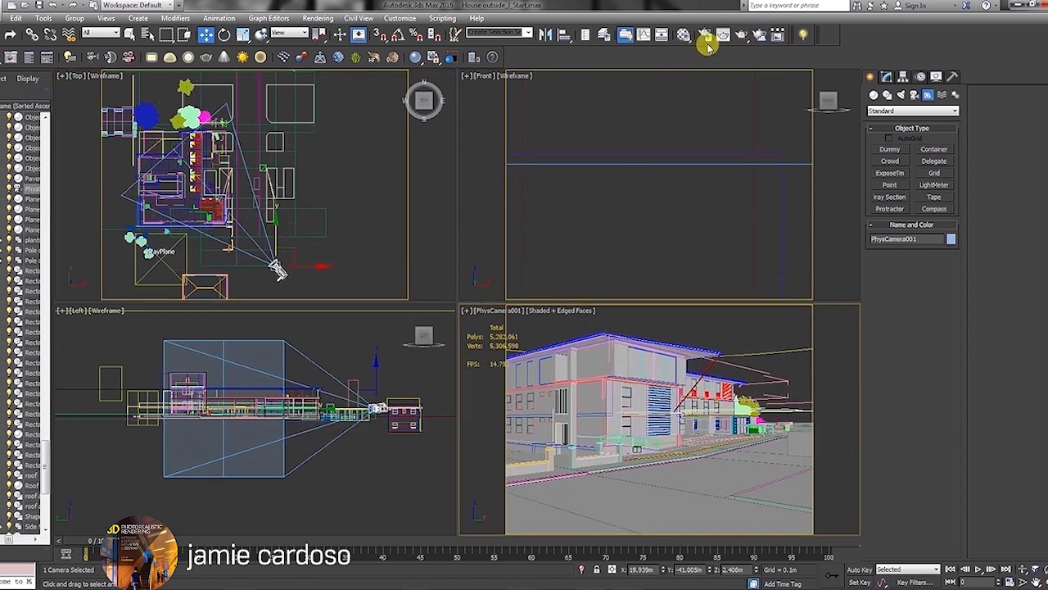
Step: Set the render output size to 3500 by 1700 and move the render settings clear of the camera view
left_click(707, 35)
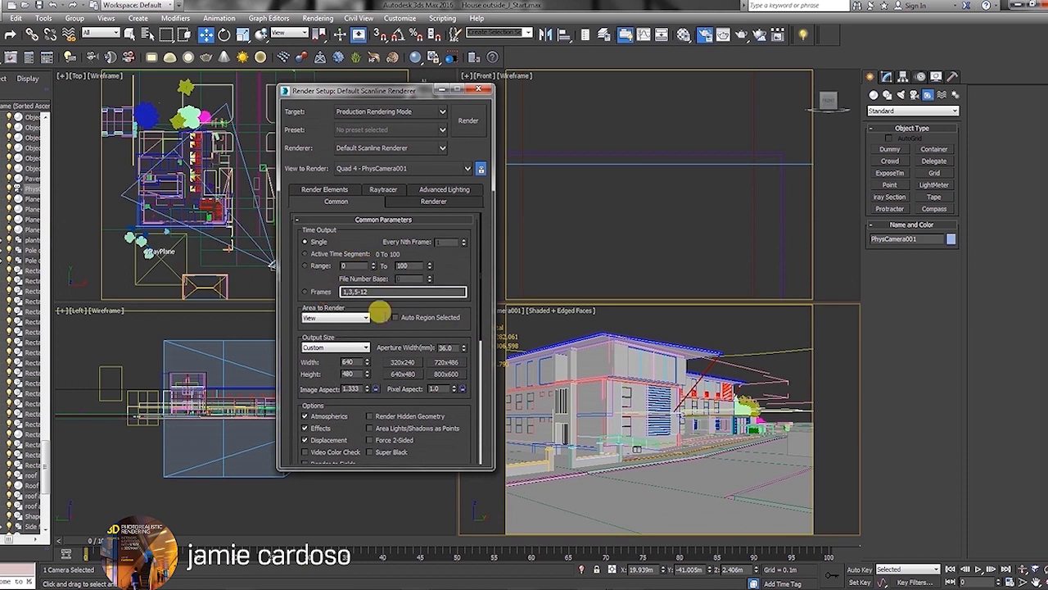
left_click_drag(375, 90, 583, 30)
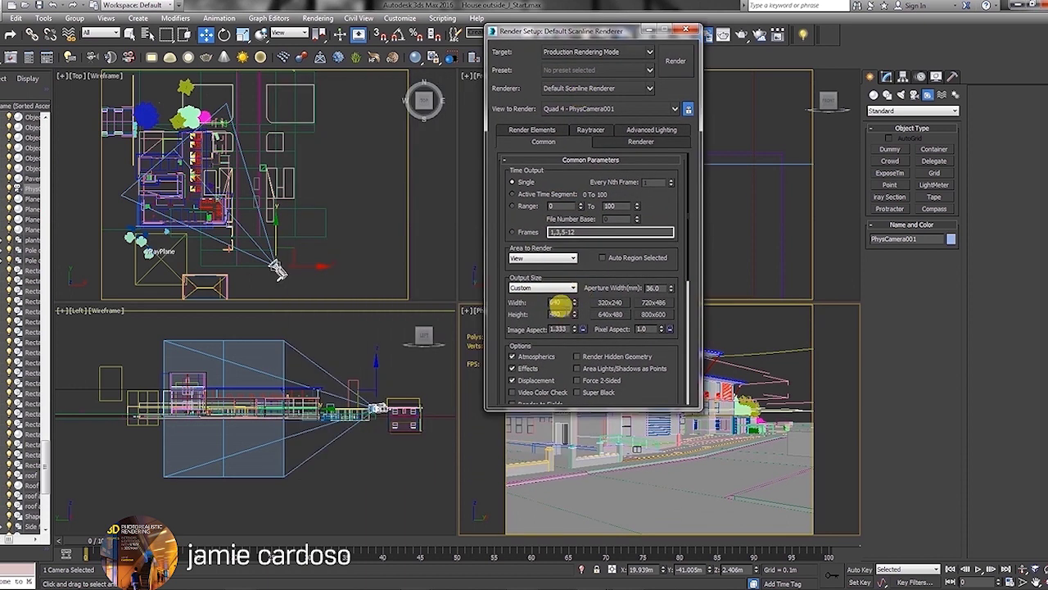
double_click(556, 302)
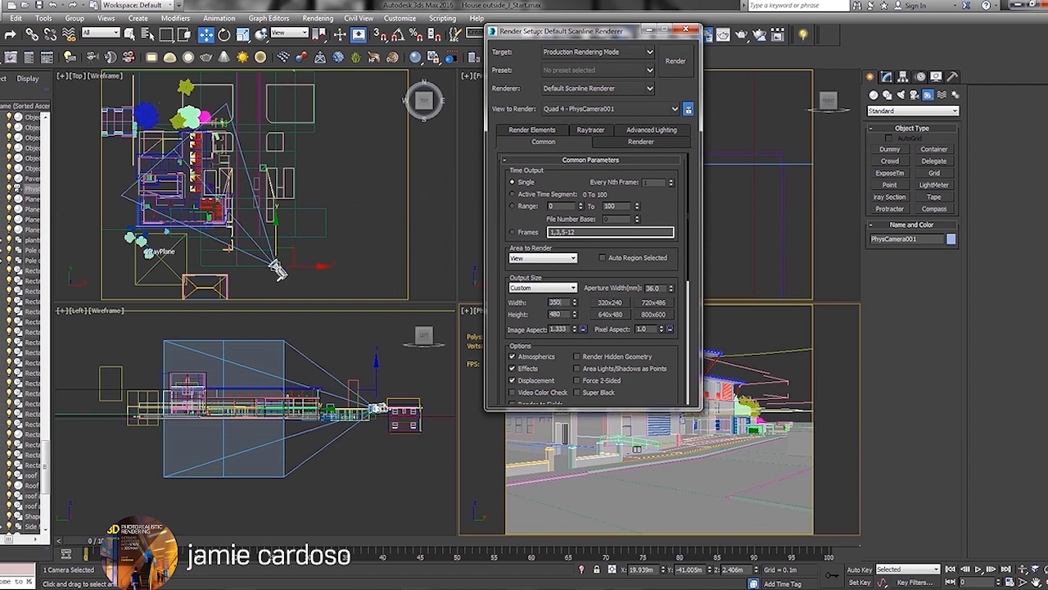
key("Tab")
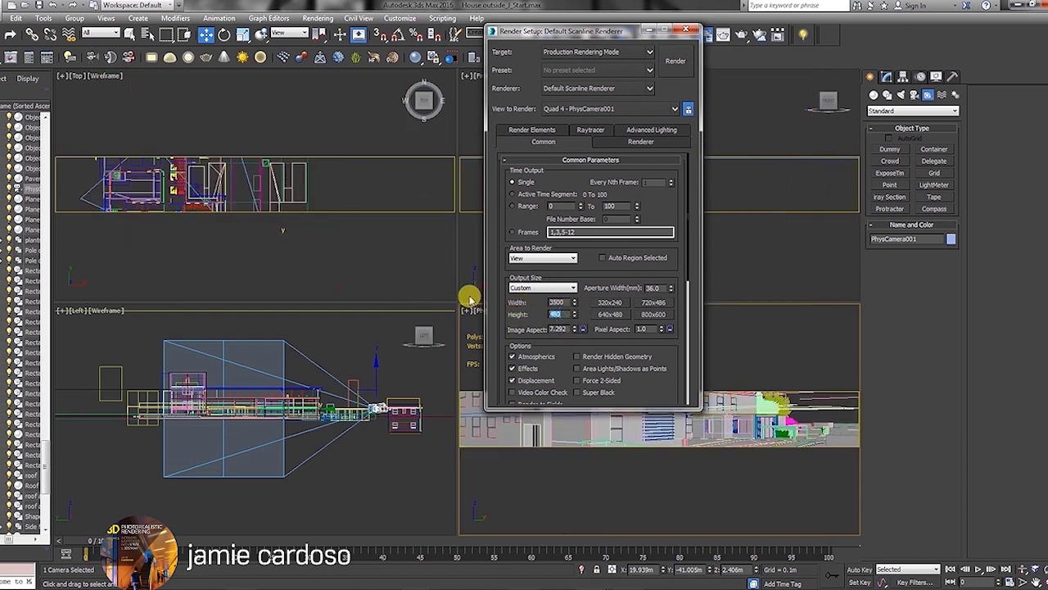
key("Tab")
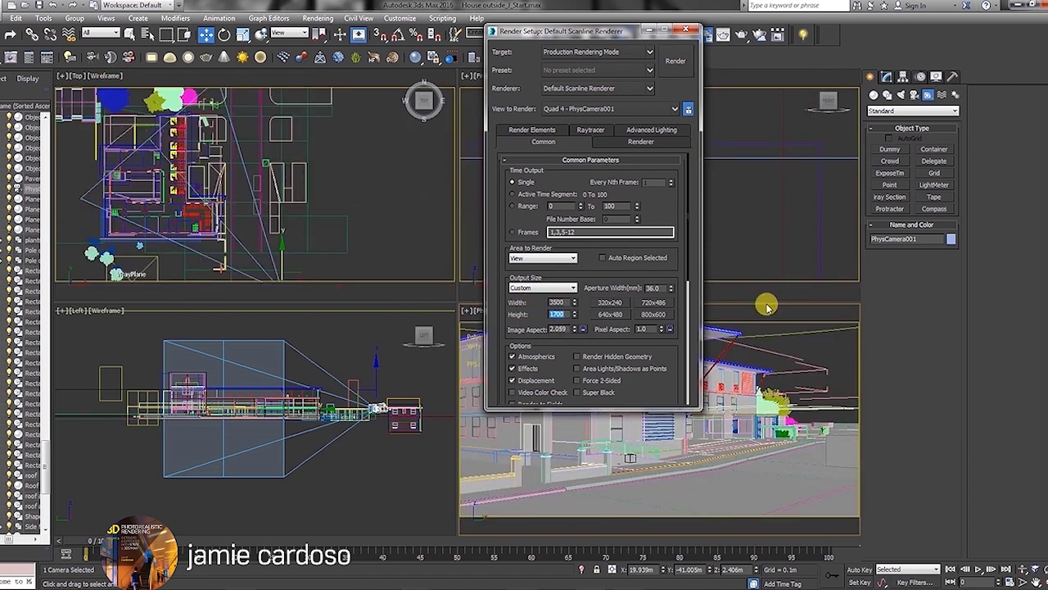
left_click_drag(623, 35, 196, 357)
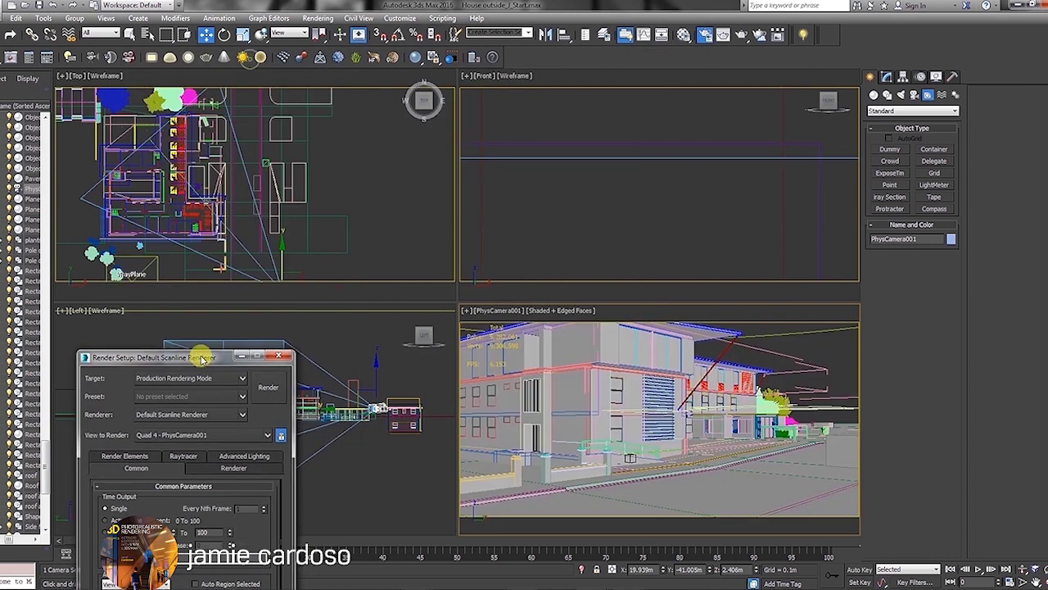
Step: Activate the VRayCam001 view and set the render output size to 500 by 243 with the image aspect locked
scroll(257, 164, "down", 3)
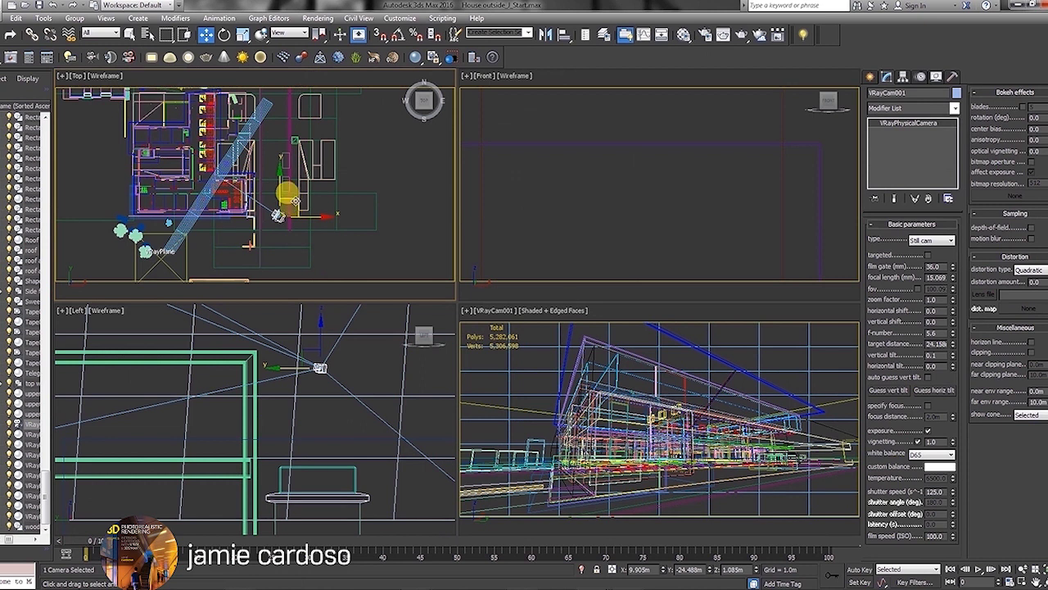
left_click(870, 77)
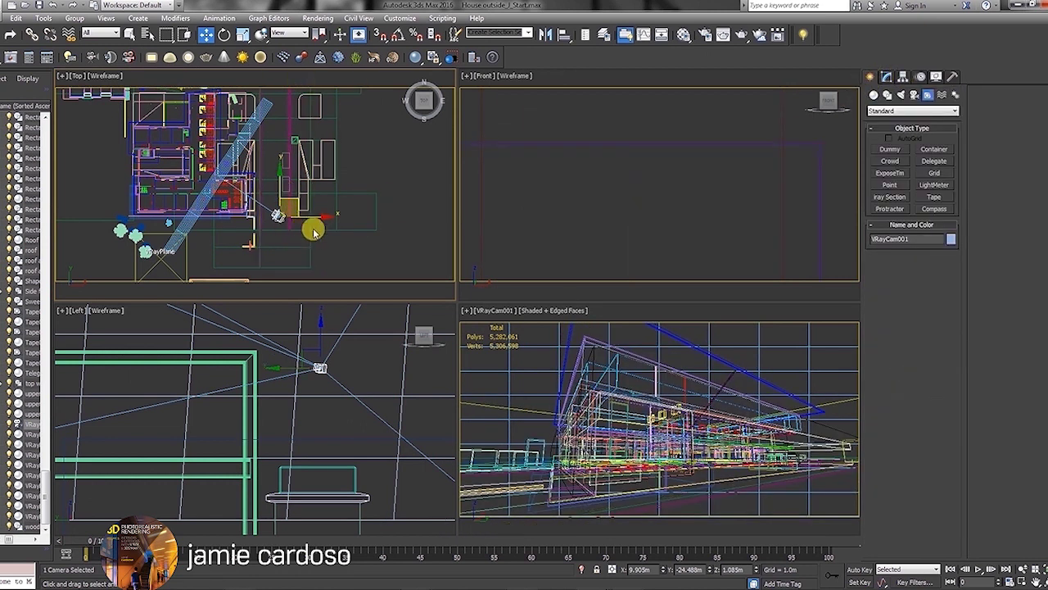
left_click(497, 316)
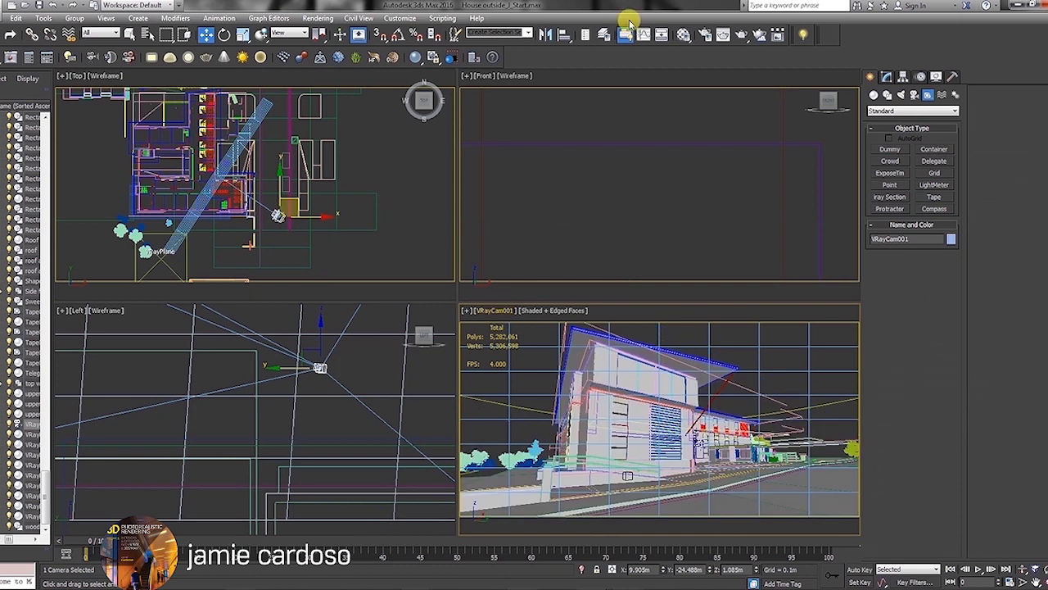
left_click(704, 35)
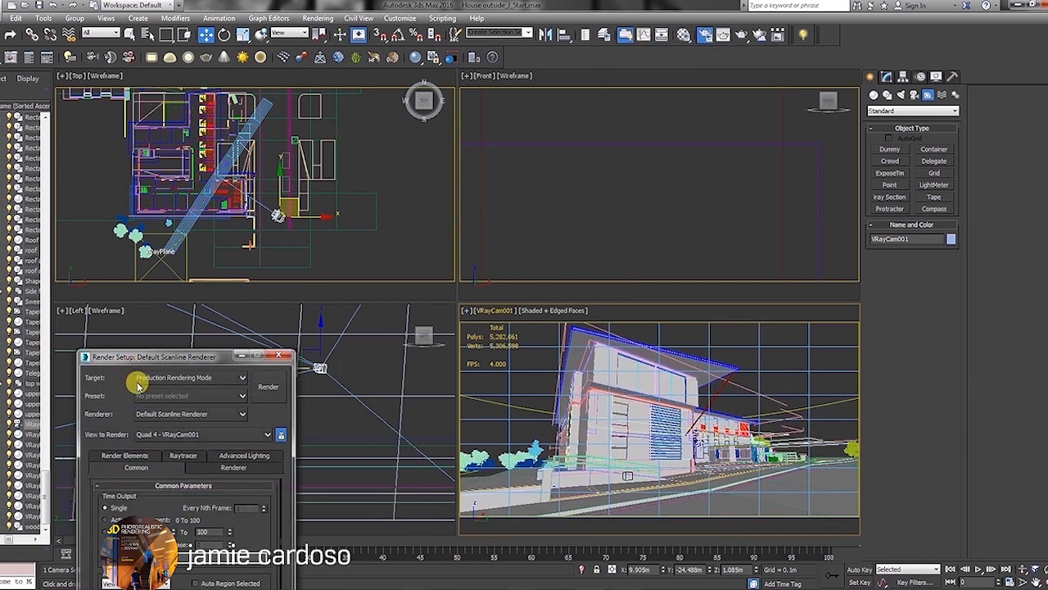
left_click_drag(172, 366, 341, 120)
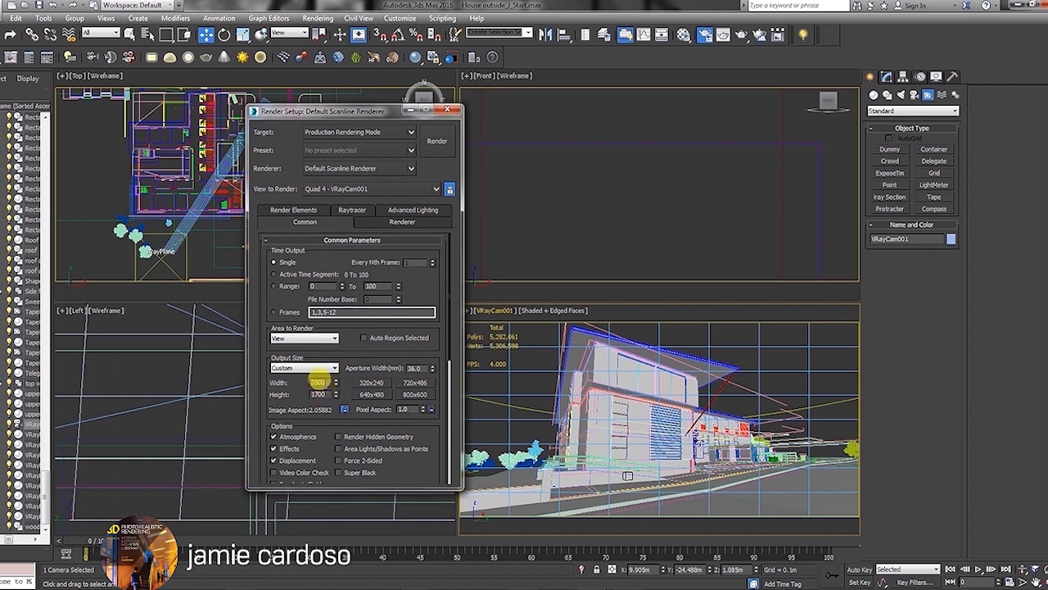
left_click_drag(335, 110, 251, 103)
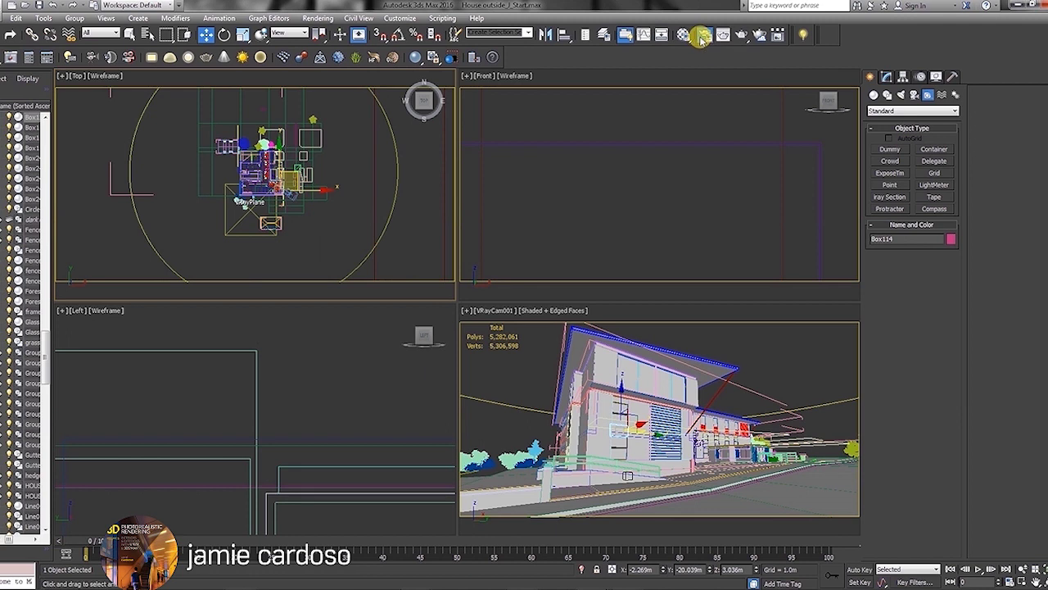
Step: Assign V-Ray Adv 3.60.03 as the production renderer in the render settings
left_click(701, 37)
left_click_drag(261, 109, 439, 110)
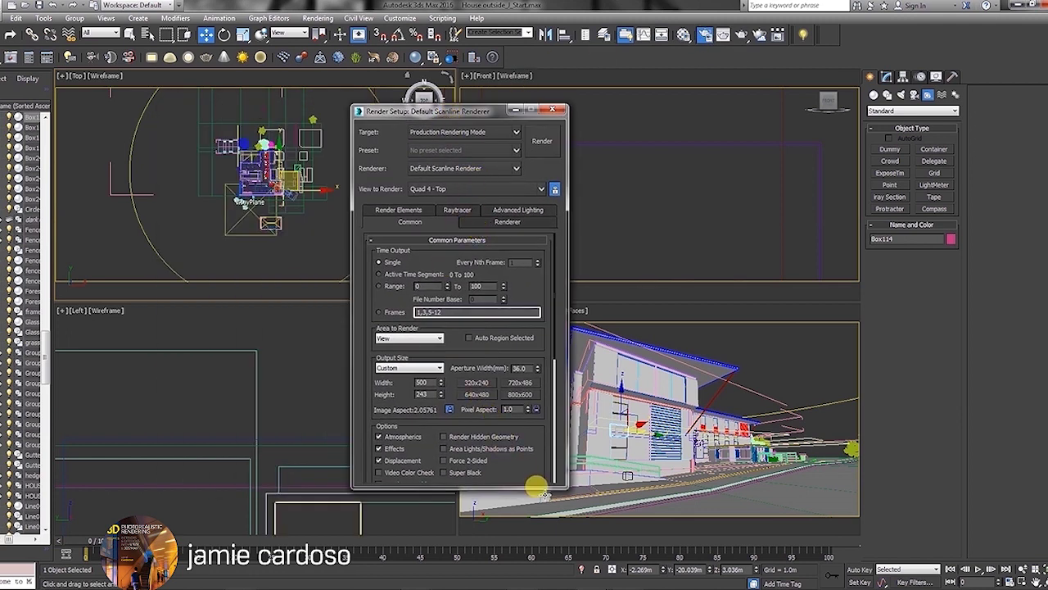
scroll(525, 470, "down", 5)
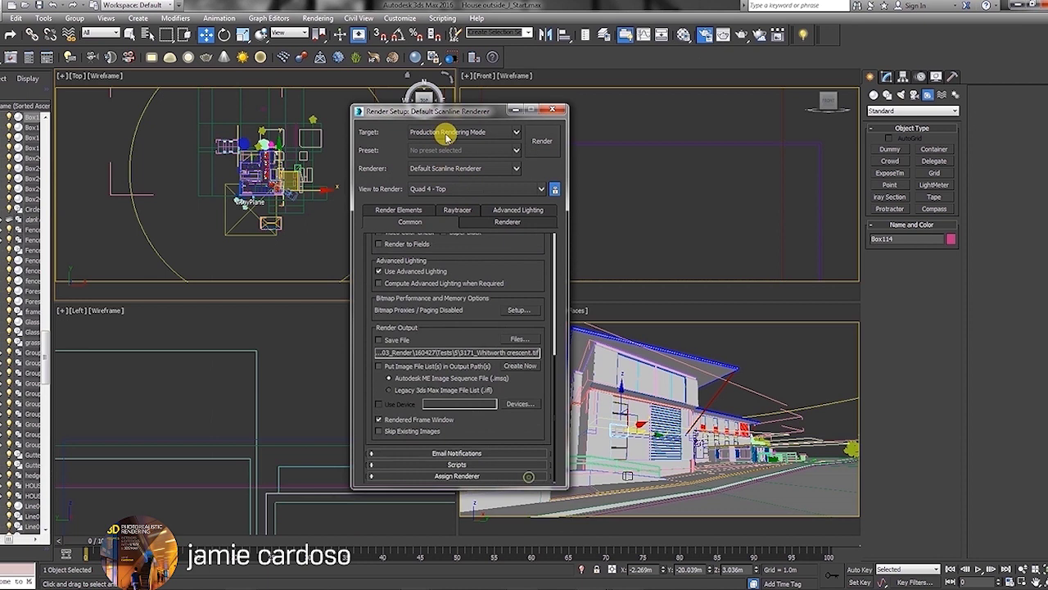
left_click(458, 475)
left_click(522, 427)
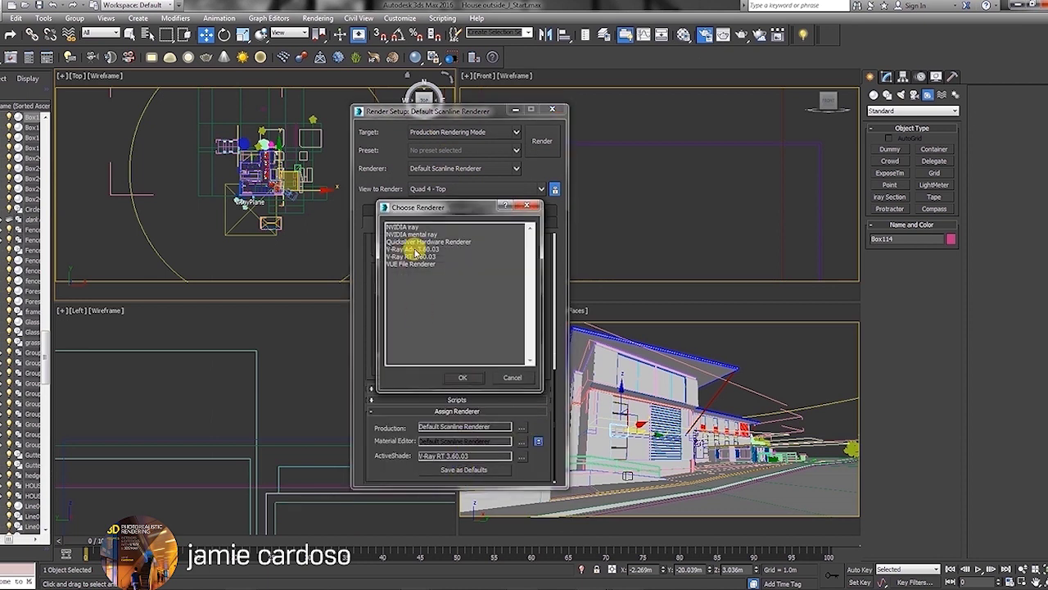
left_click(446, 242)
left_click(429, 249)
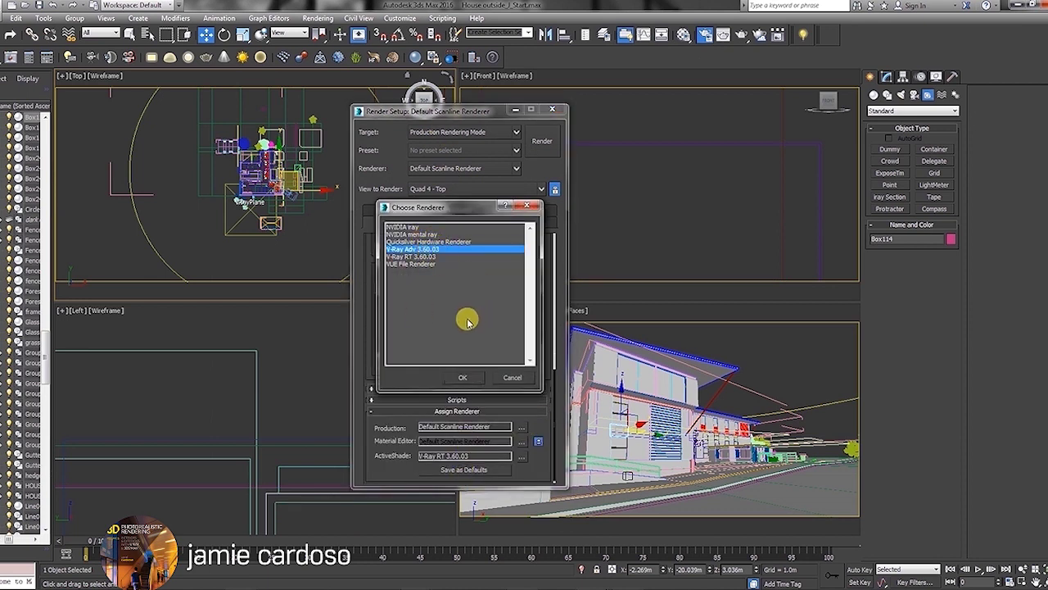
left_click(463, 378)
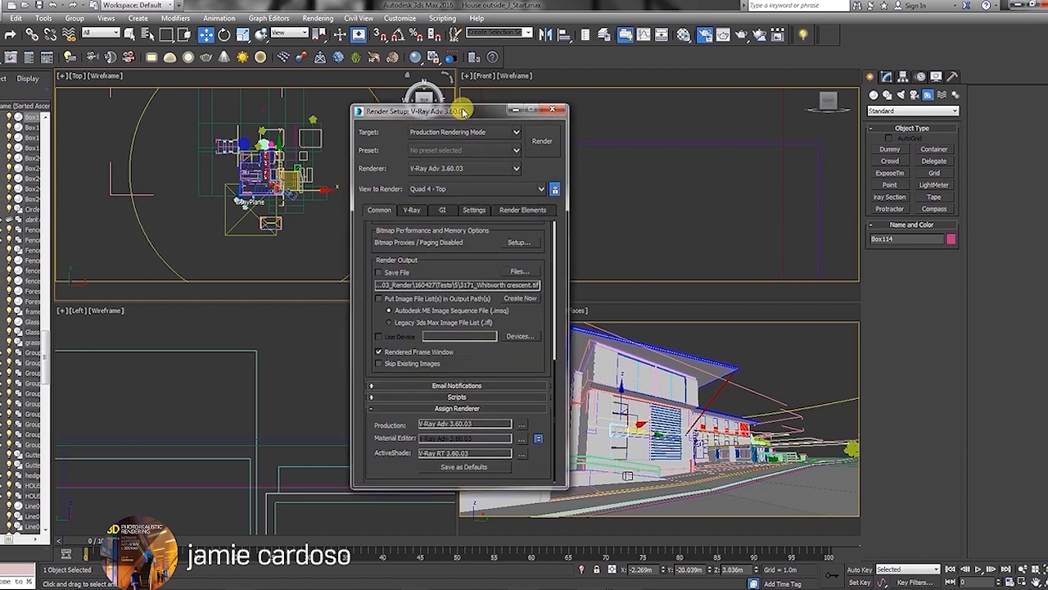
Step: Expand the V-Ray frame buffer settings and set the image sampler type to Bucket
left_click_drag(459, 109, 420, 91)
left_click(202, 433)
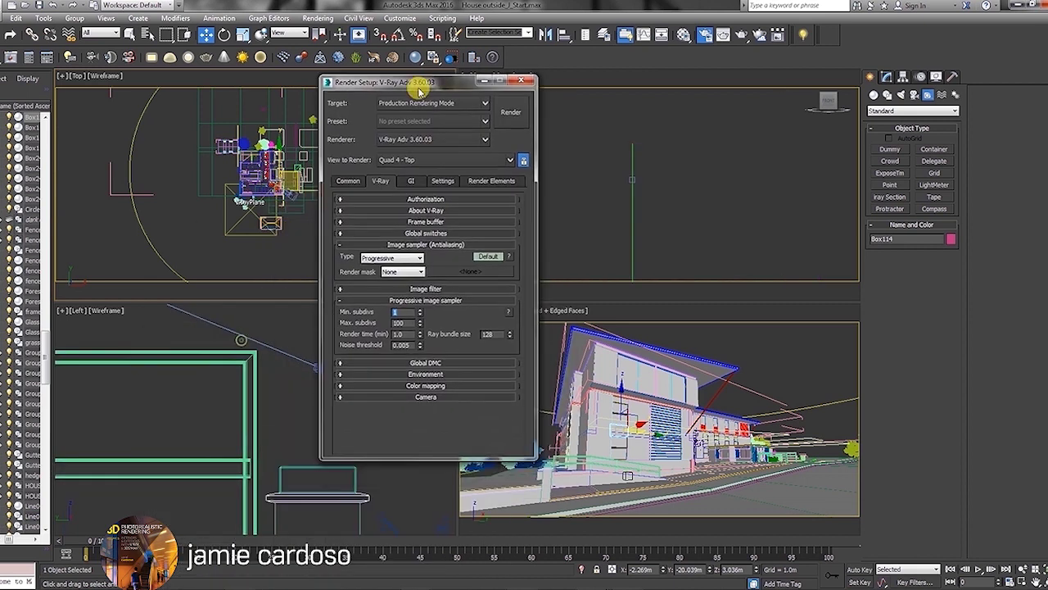
left_click(430, 222)
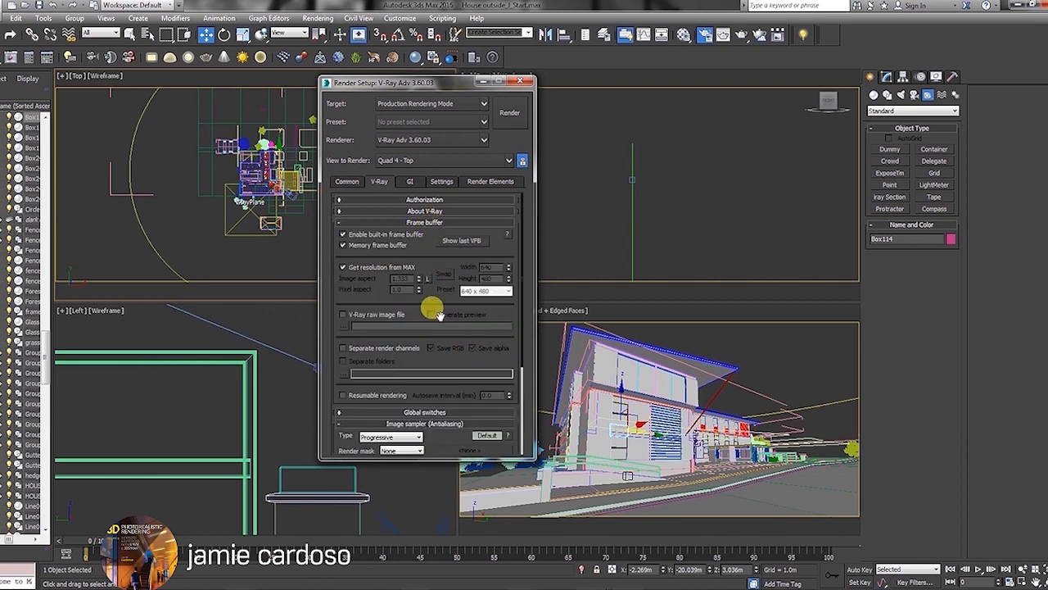
scroll(429, 344, "down", 3)
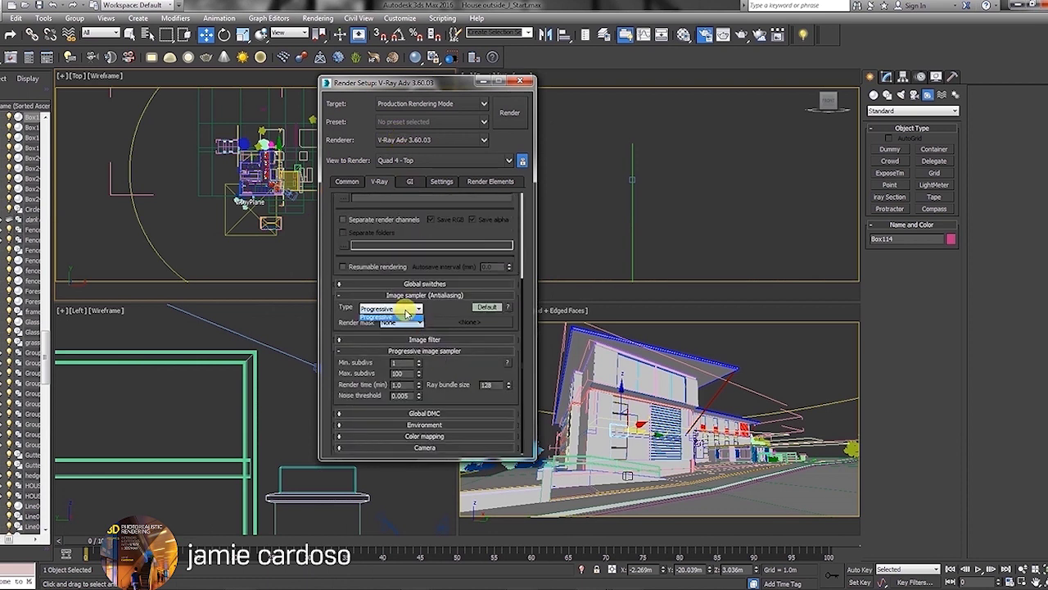
left_click(445, 315)
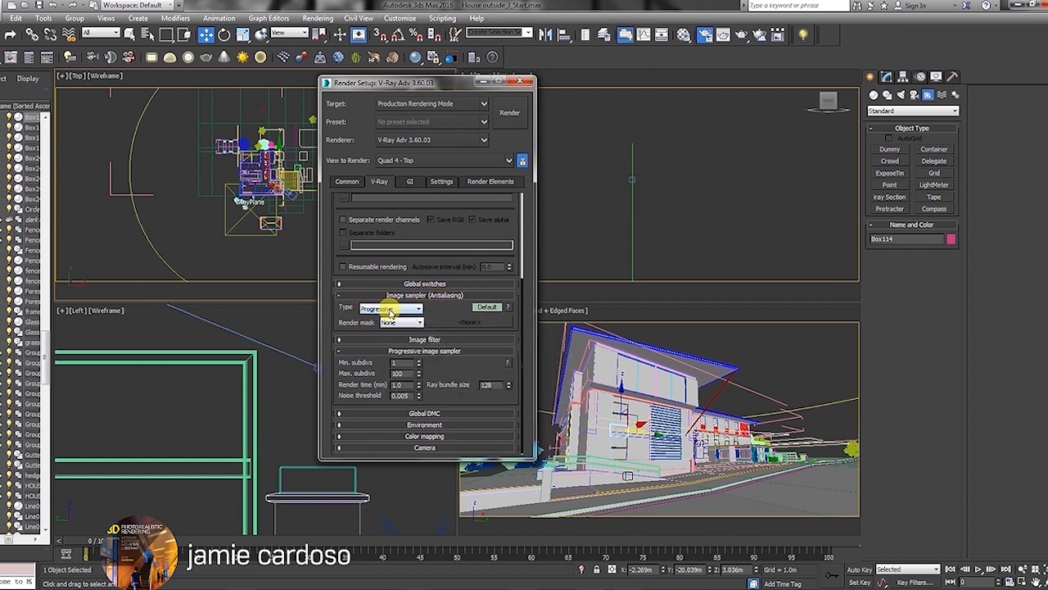
left_click(391, 310)
left_click(379, 321)
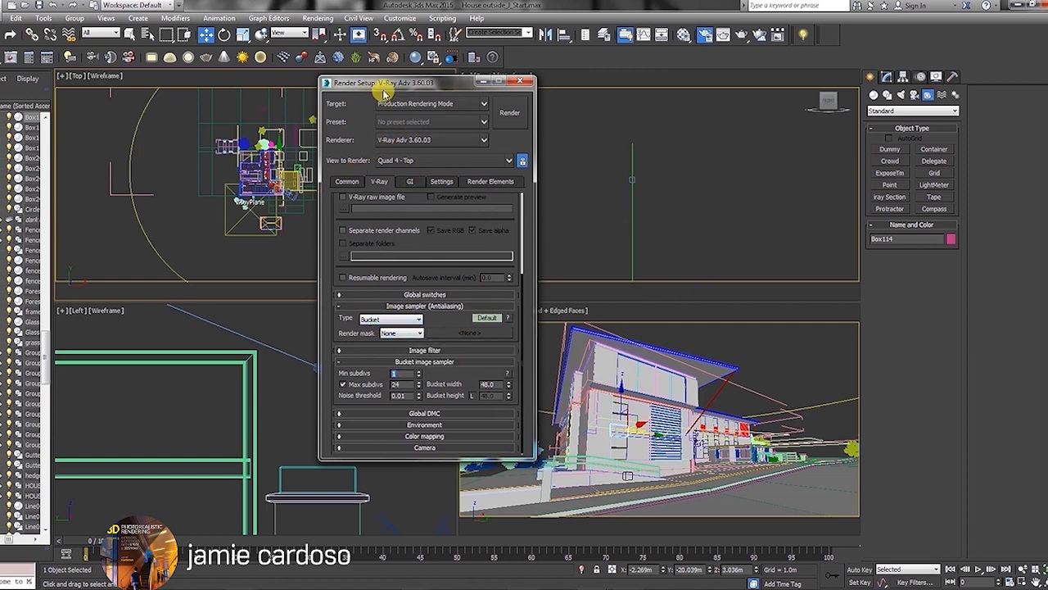
Step: Switch the image sampler settings to Expert mode and expand the global switches
left_click_drag(384, 93, 392, 62)
left_click(490, 286)
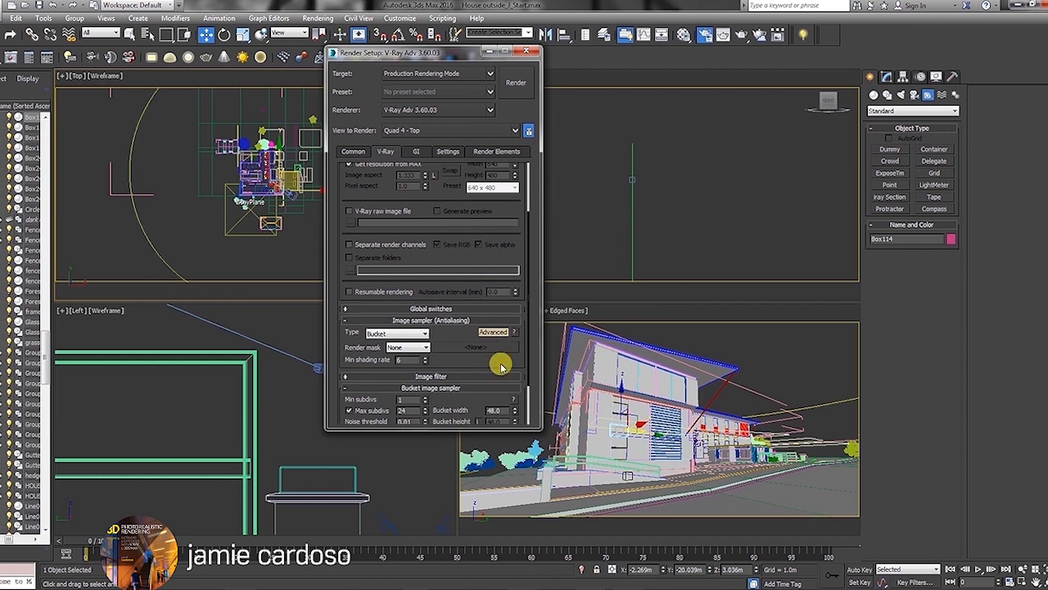
left_click(494, 334)
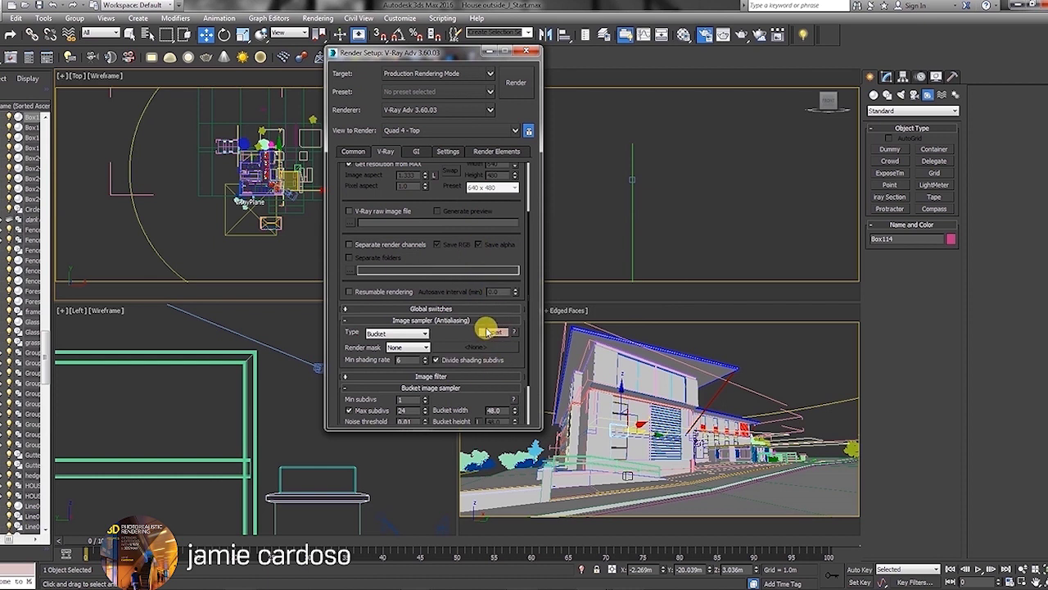
left_click(493, 308)
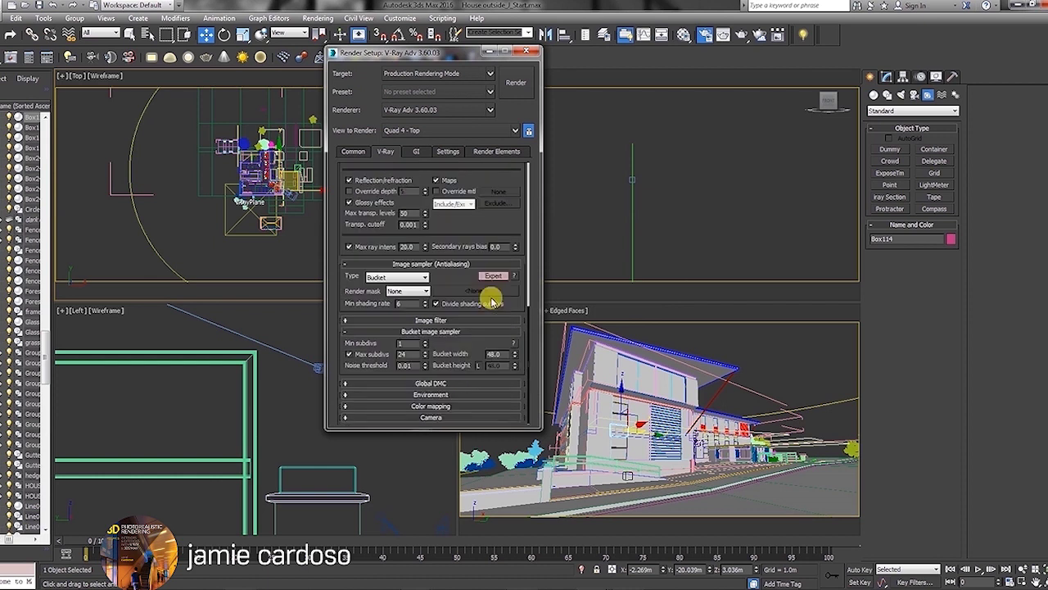
Step: Expand the image filter settings and set the filter to Area
left_click(442, 321)
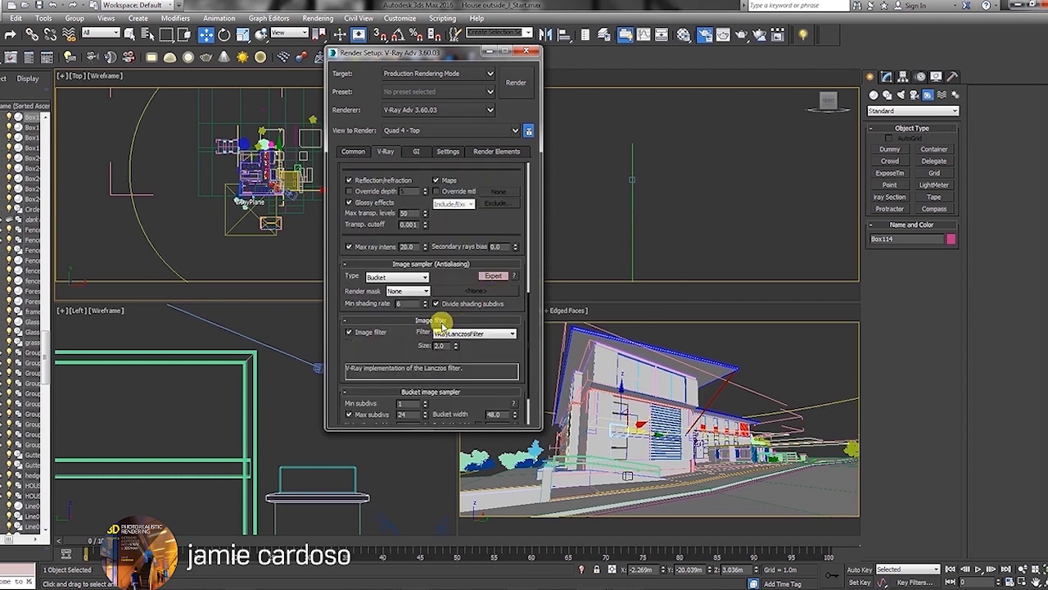
left_click(511, 334)
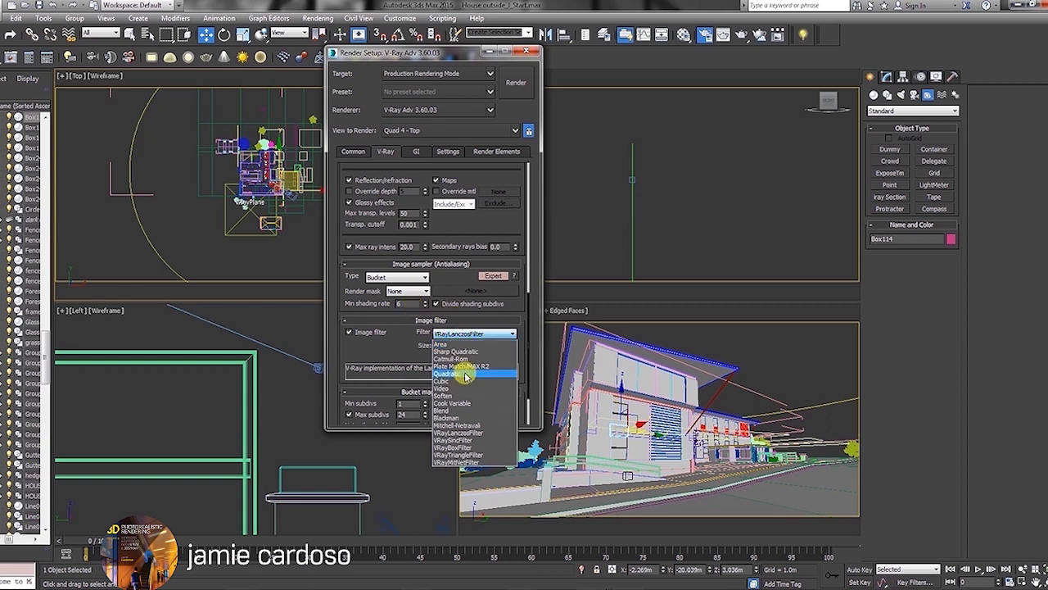
left_click(449, 344)
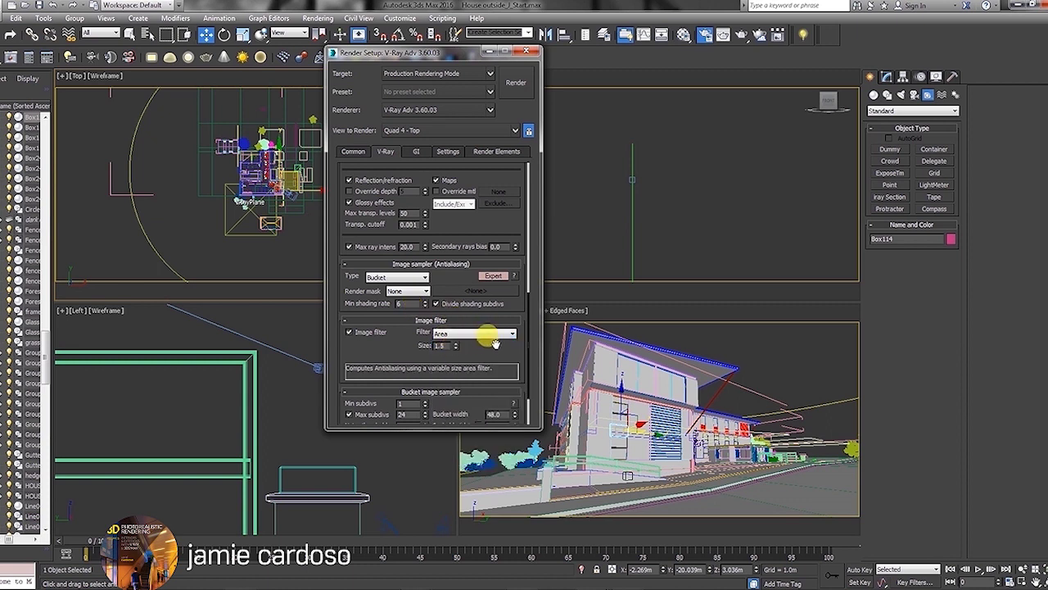
Step: Review the available image filter types and the global illumination settings, leaving Area as the filter
scroll(491, 352, "down", 2)
left_click(466, 286)
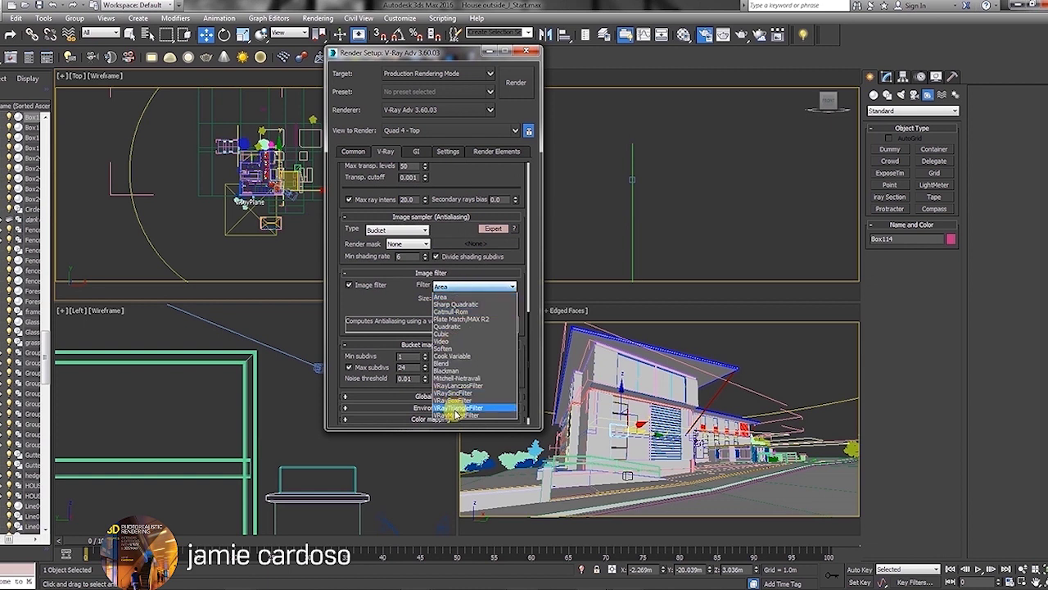
left_click(436, 58)
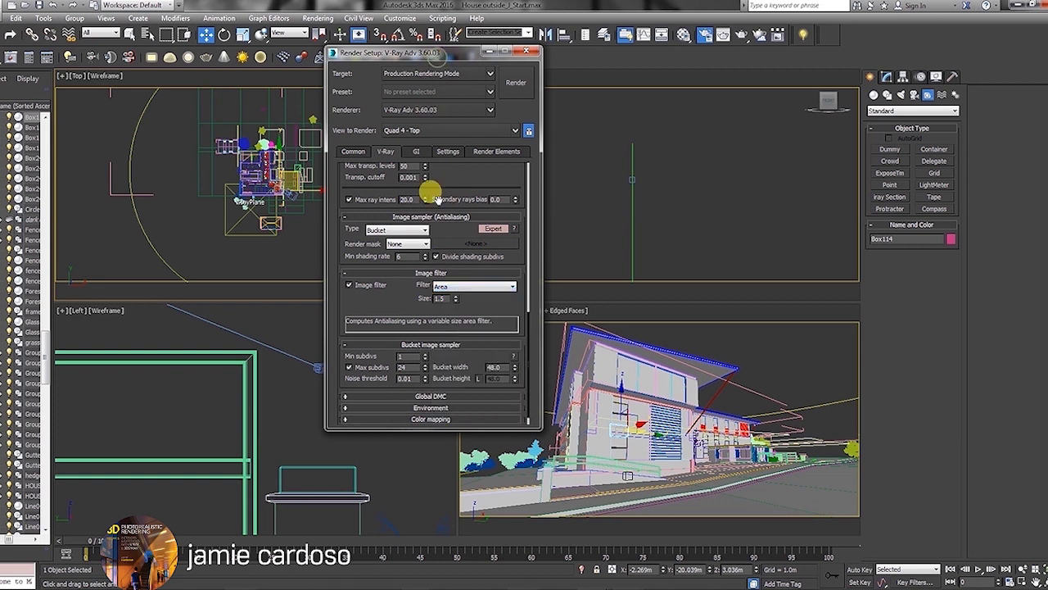
left_click(416, 150)
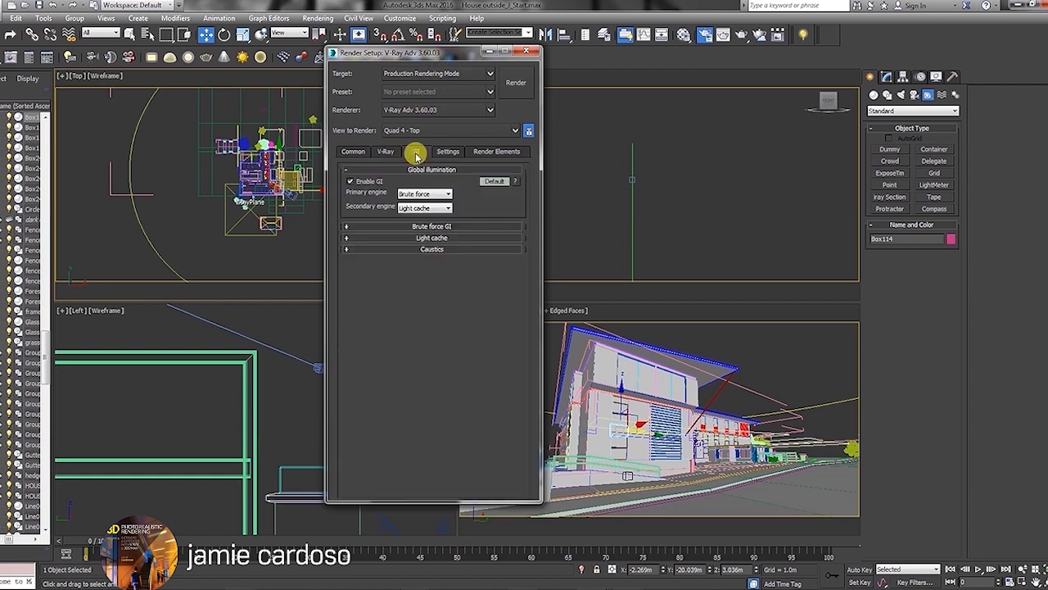
left_click(386, 150)
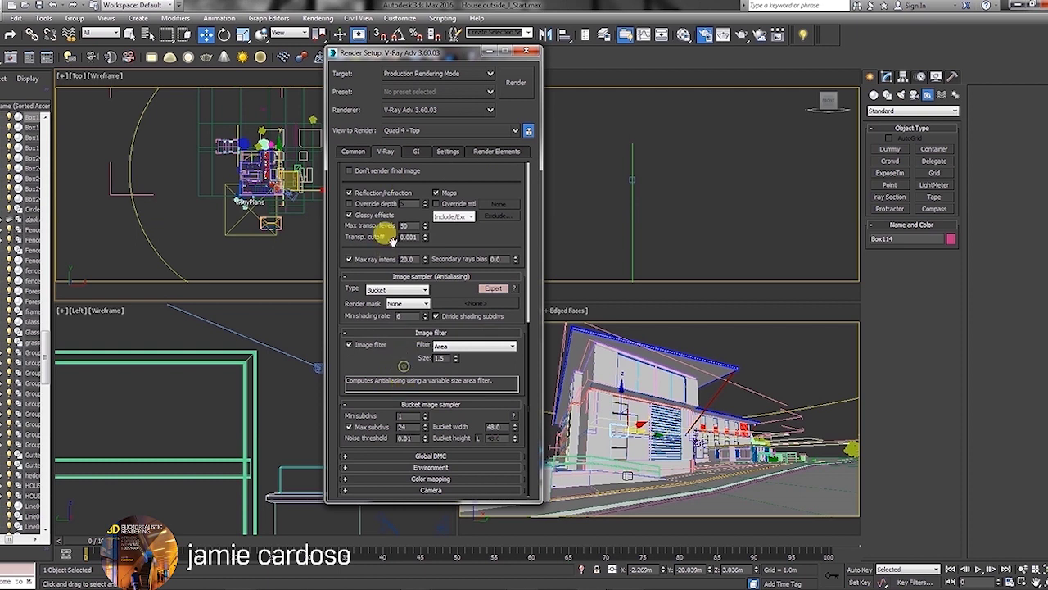
Step: Expand the Global DMC settings below the bucket image sampler and briefly inspect the environment overrides
double_click(403, 426)
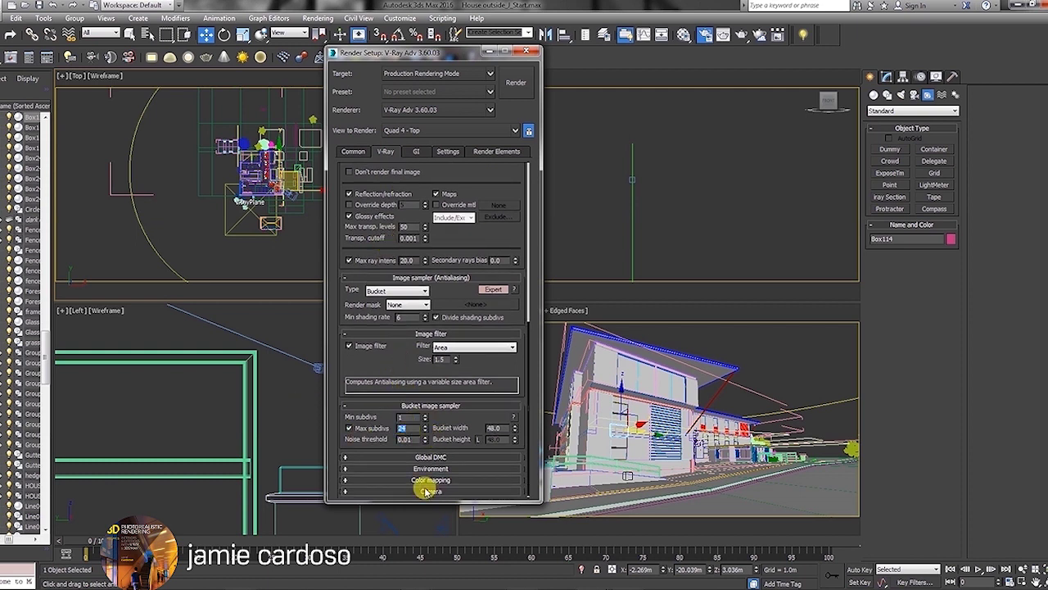
left_click(427, 458)
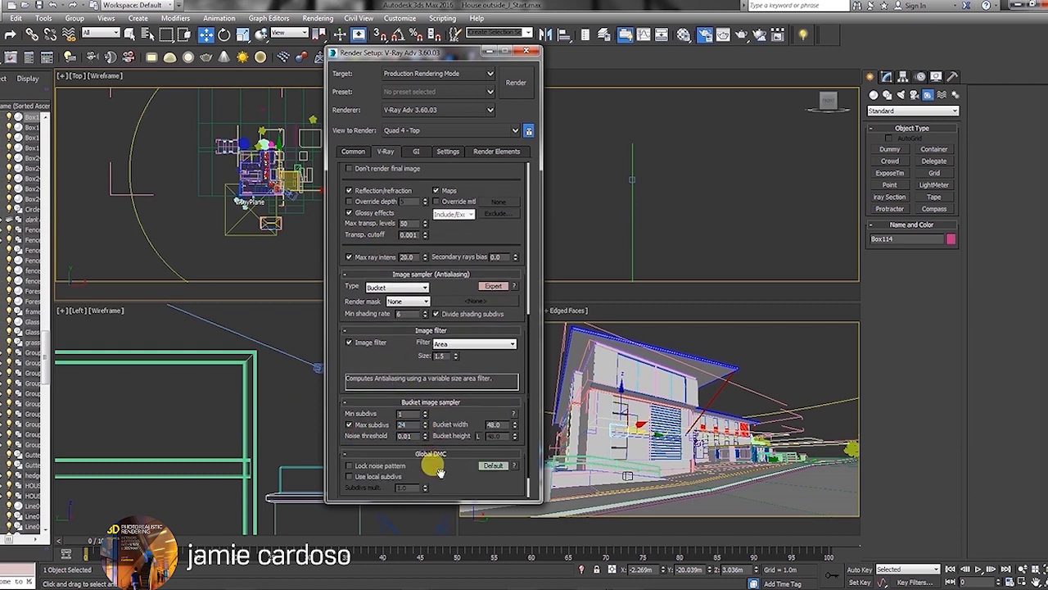
scroll(440, 471, "down", 1)
left_click(440, 471)
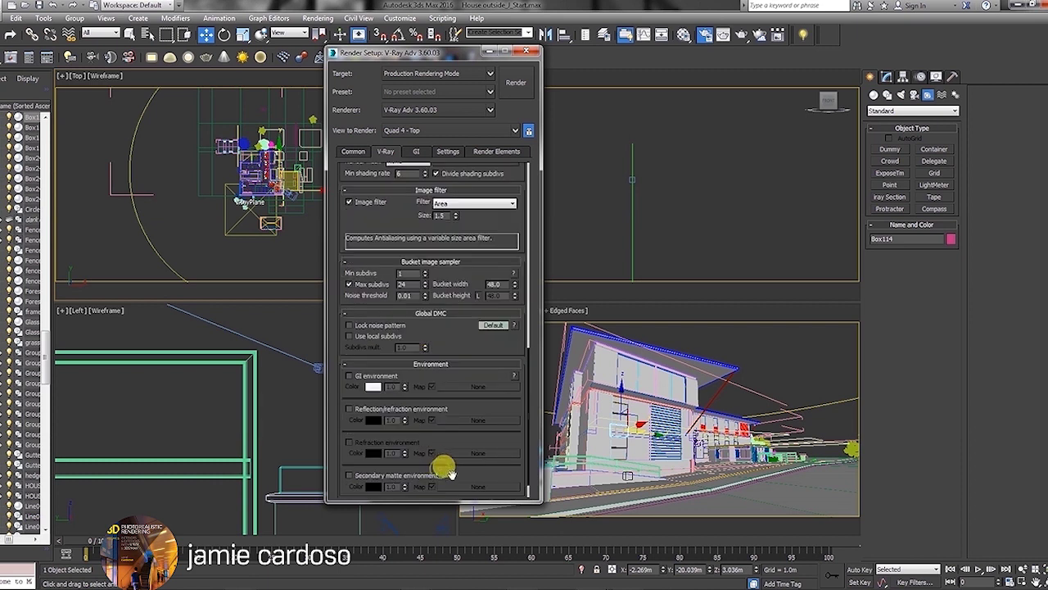
left_click(444, 364)
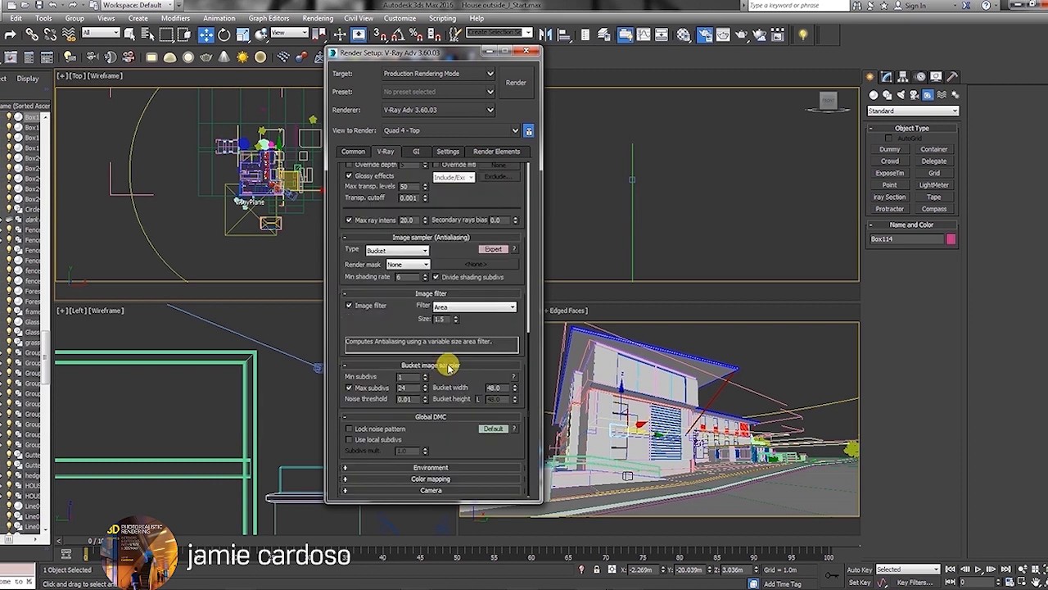
Step: Set the primary global illumination engine to Irradiance map and switch the global illumination settings to Expert mode
left_click(416, 151)
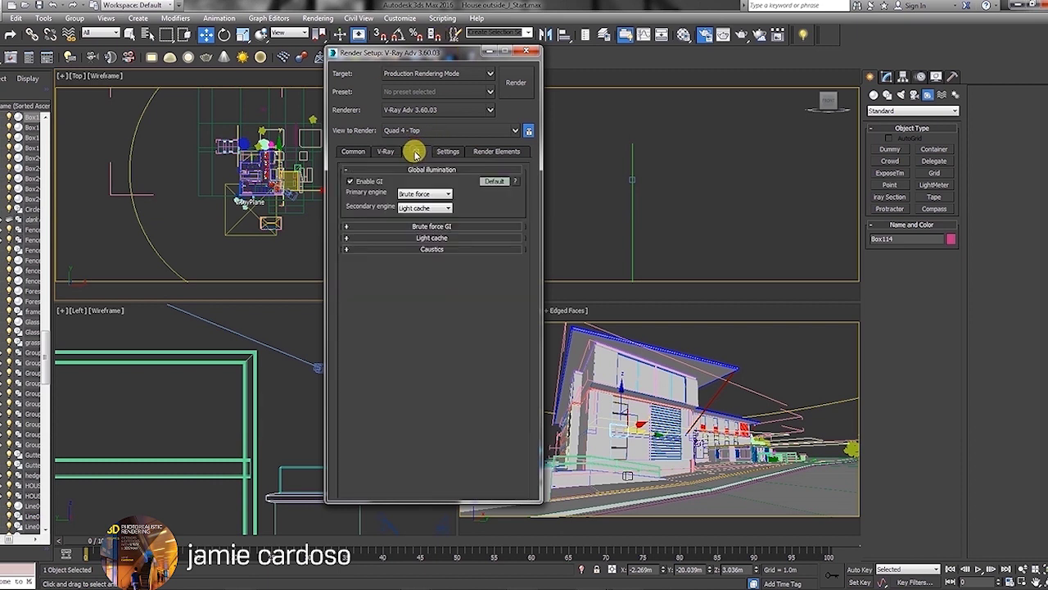
left_click(434, 194)
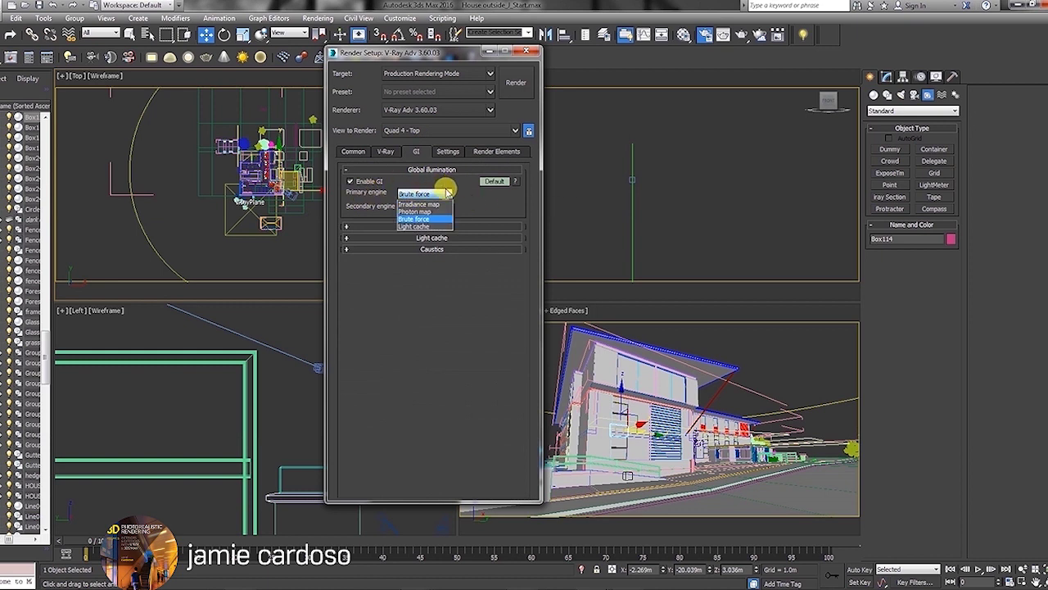
left_click(419, 204)
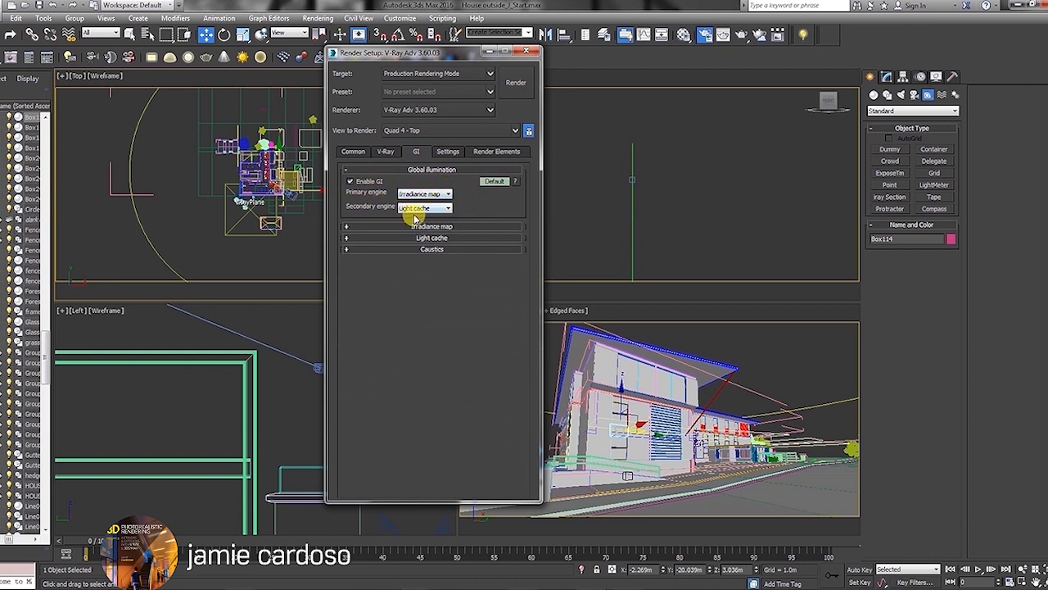
left_click(494, 181)
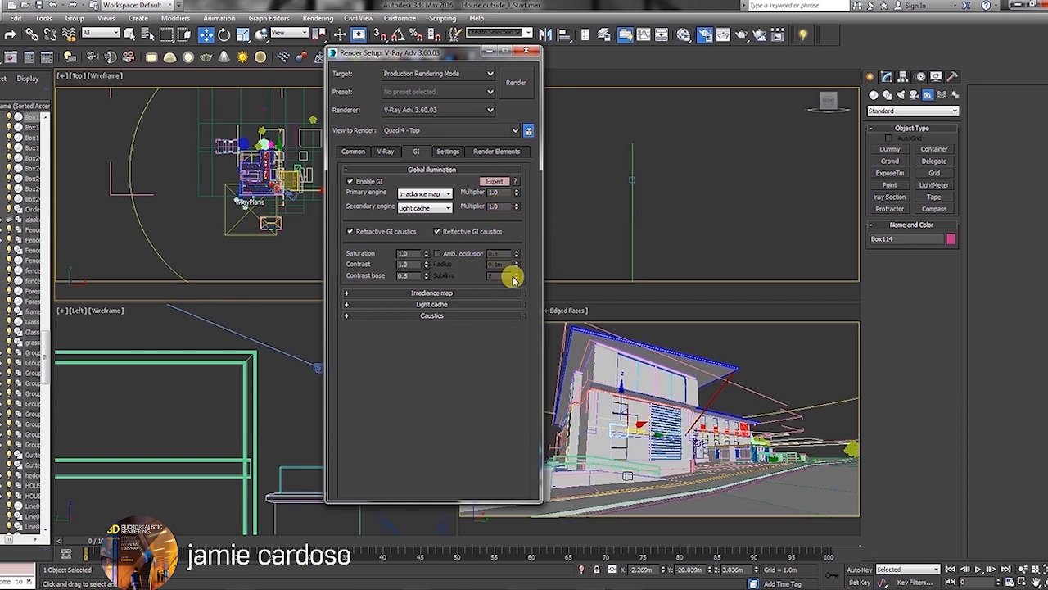
Step: Enable ambient occlusion for global illumination and set its radius to 0.1 m
left_click(439, 254)
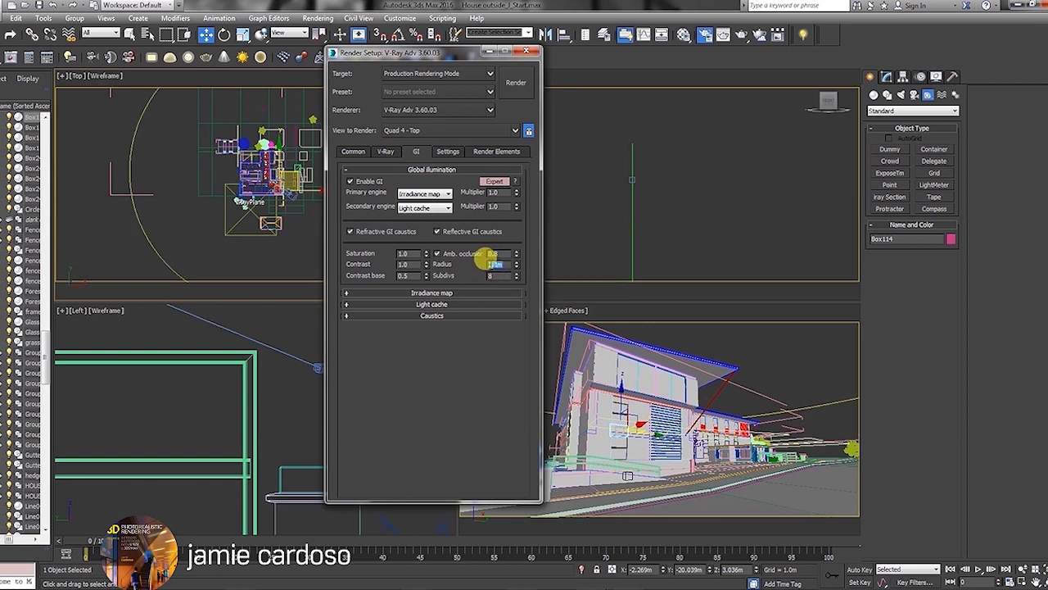
type("0.1")
key("Return")
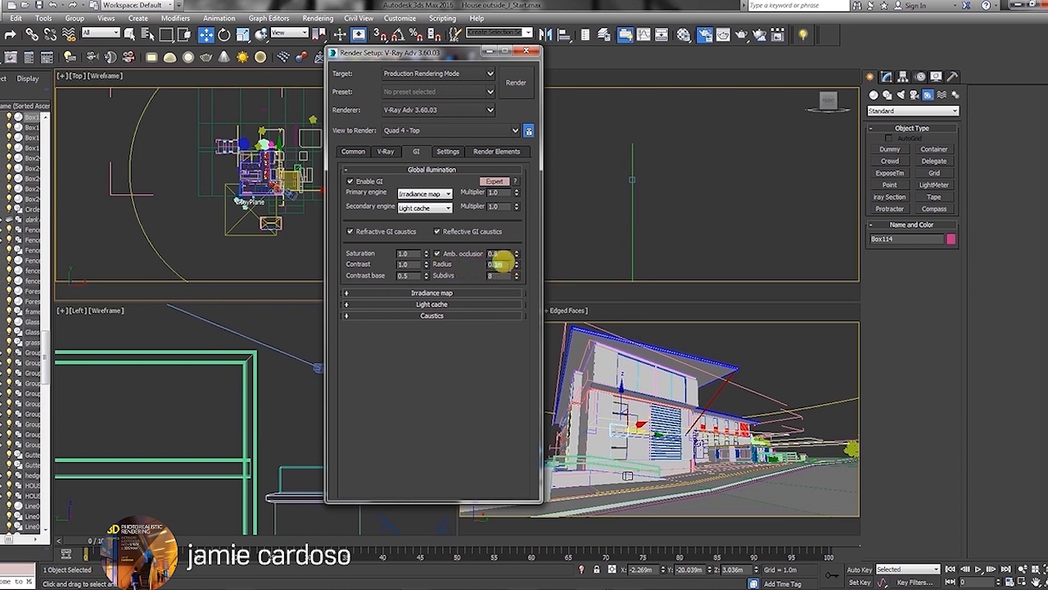
Step: Check the scene's display unit scale in the Units Setup
left_click(400, 18)
left_click(415, 203)
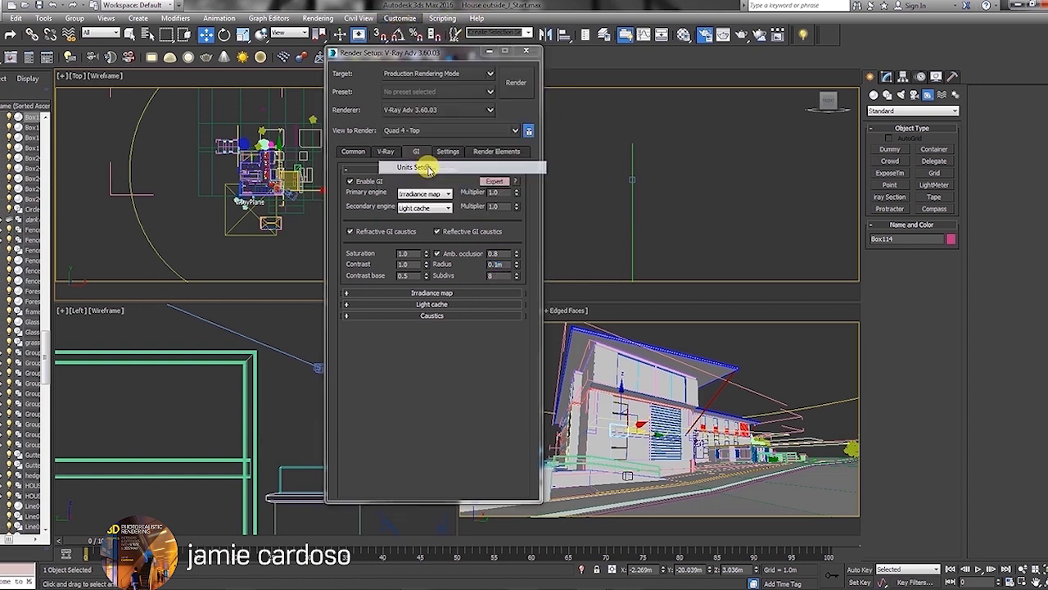
left_click(530, 396)
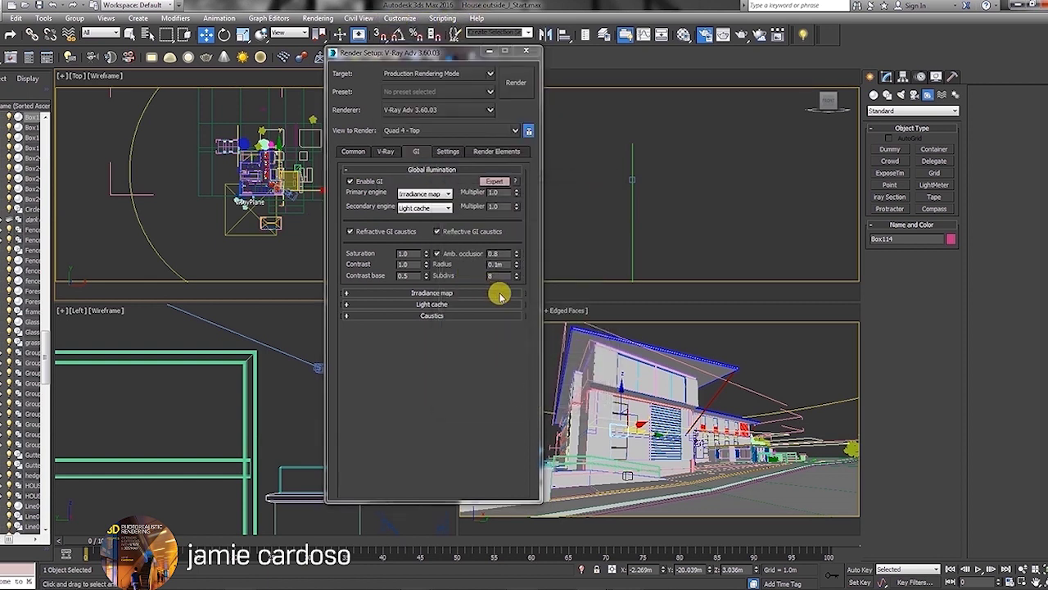
Step: Change the scene's metric display units to Millimeters
left_click(400, 18)
left_click(422, 167)
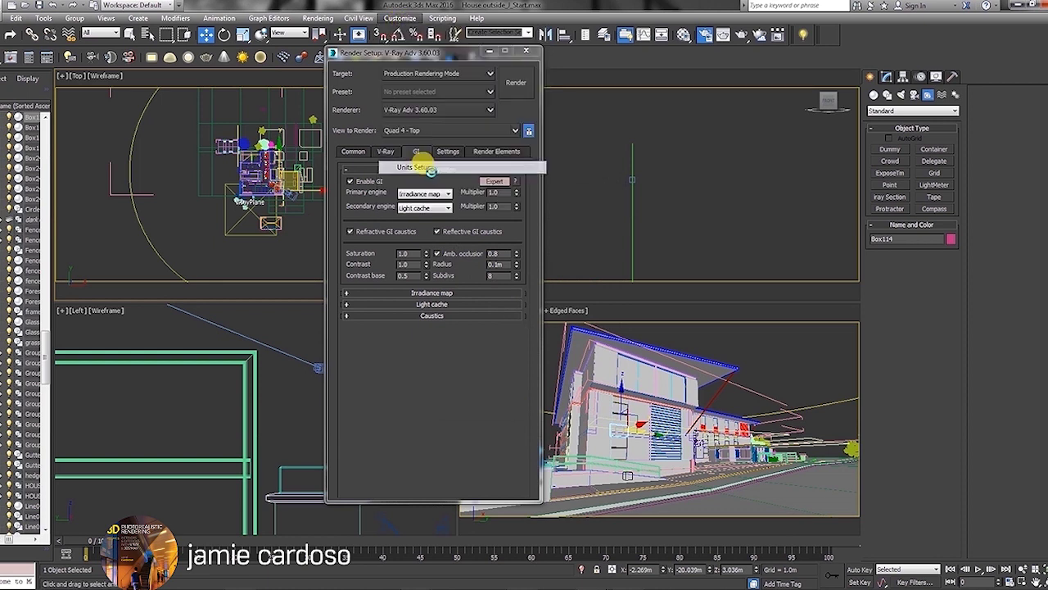
left_click(505, 260)
left_click(508, 265)
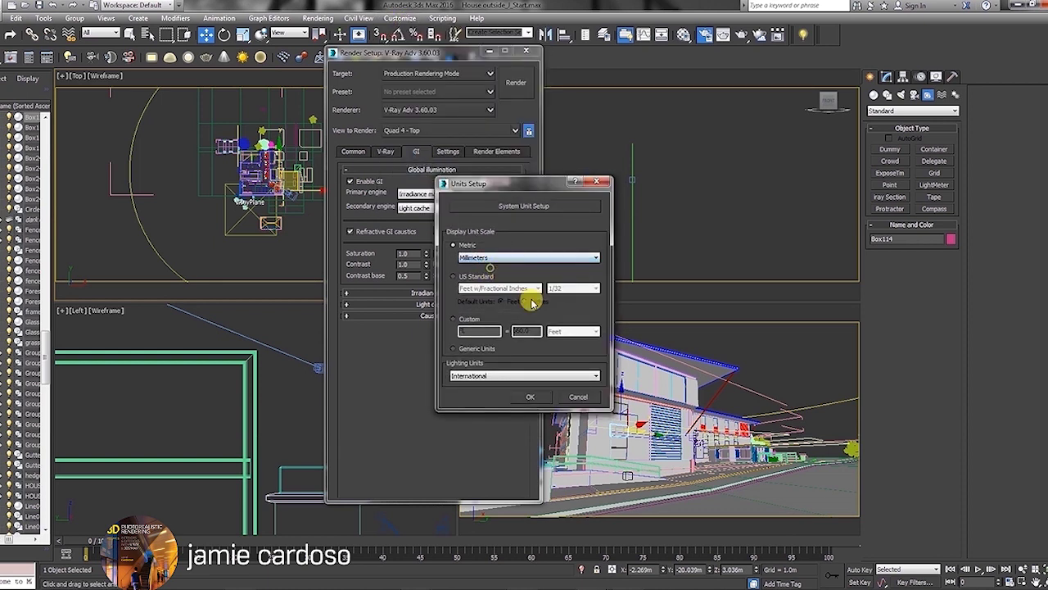
left_click(524, 396)
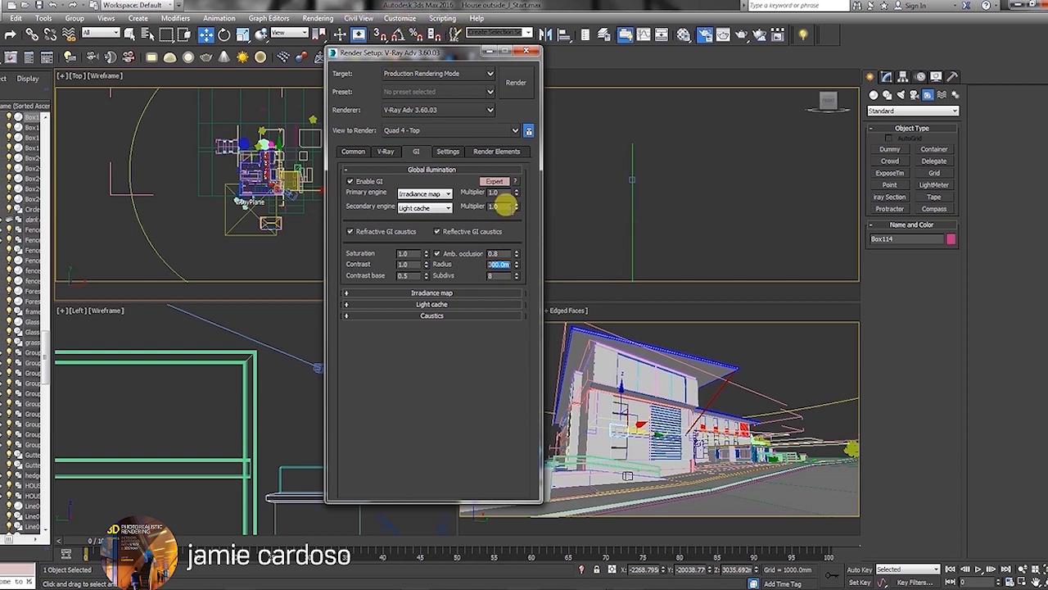
Step: Set the ambient occlusion radius to 300 mm
double_click(501, 264)
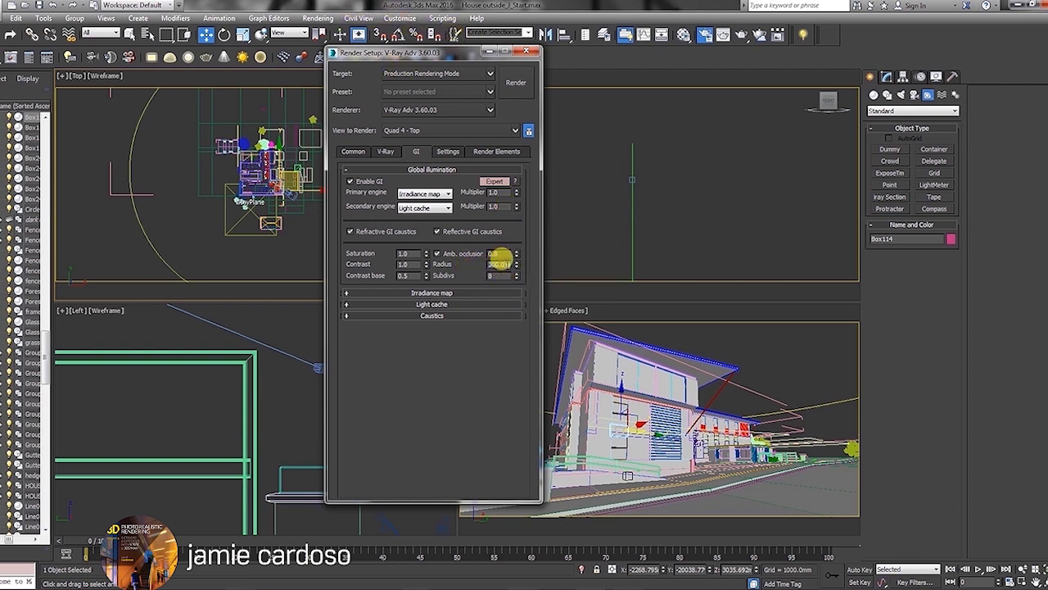
left_click_drag(506, 264, 479, 269)
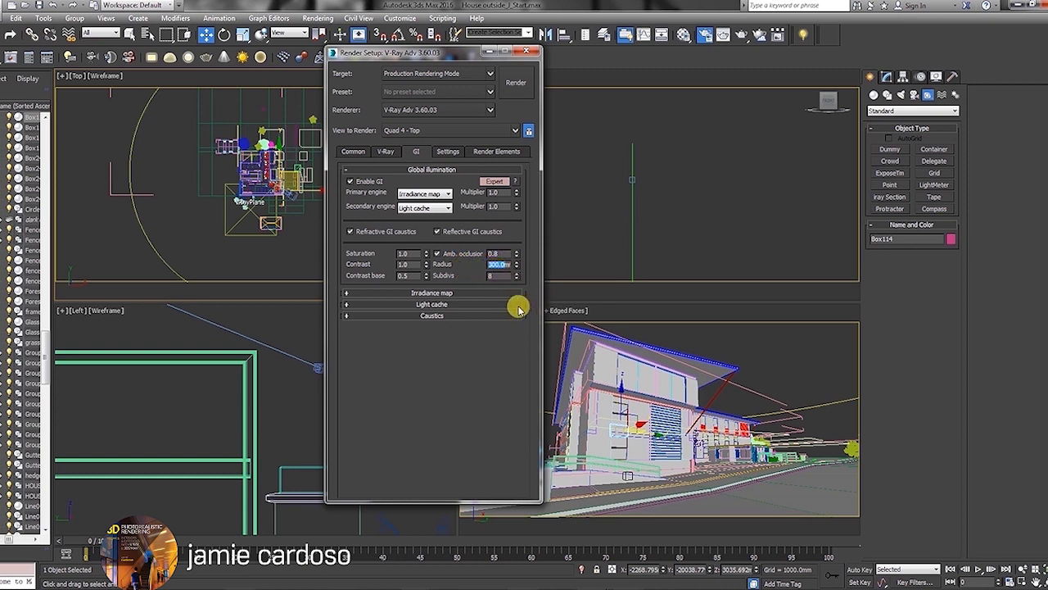
Step: Expand the irradiance map settings and set the current preset to Low
left_click(453, 292)
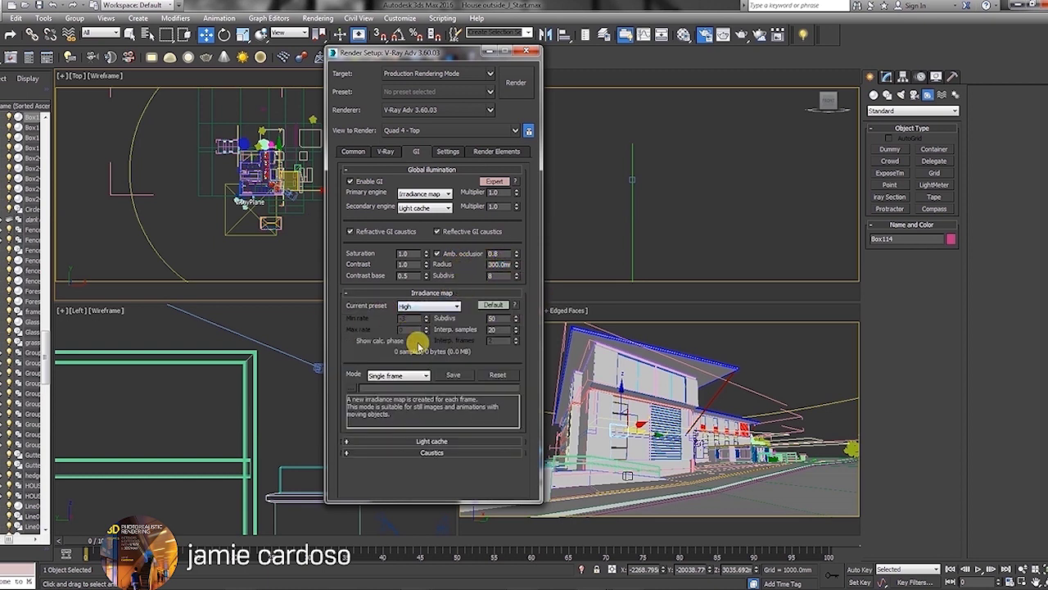
left_click(421, 308)
left_click(378, 309)
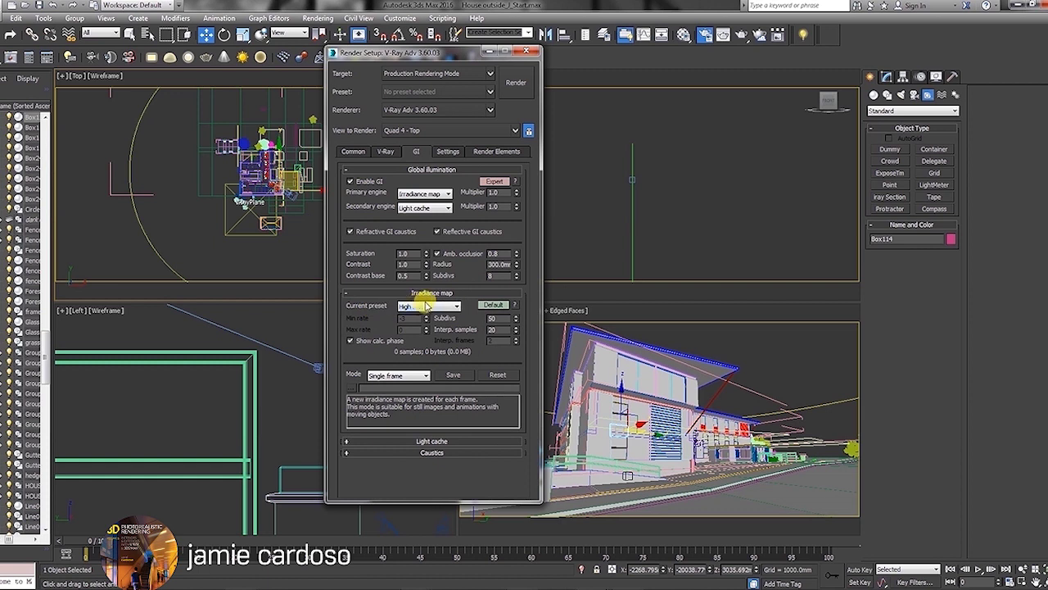
left_click(419, 306)
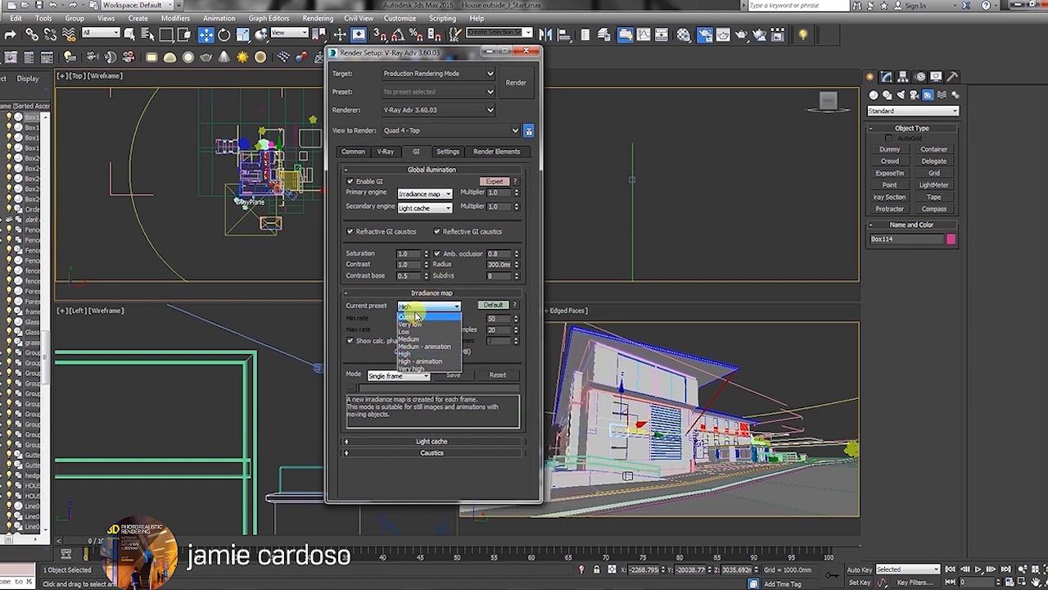
left_click(425, 339)
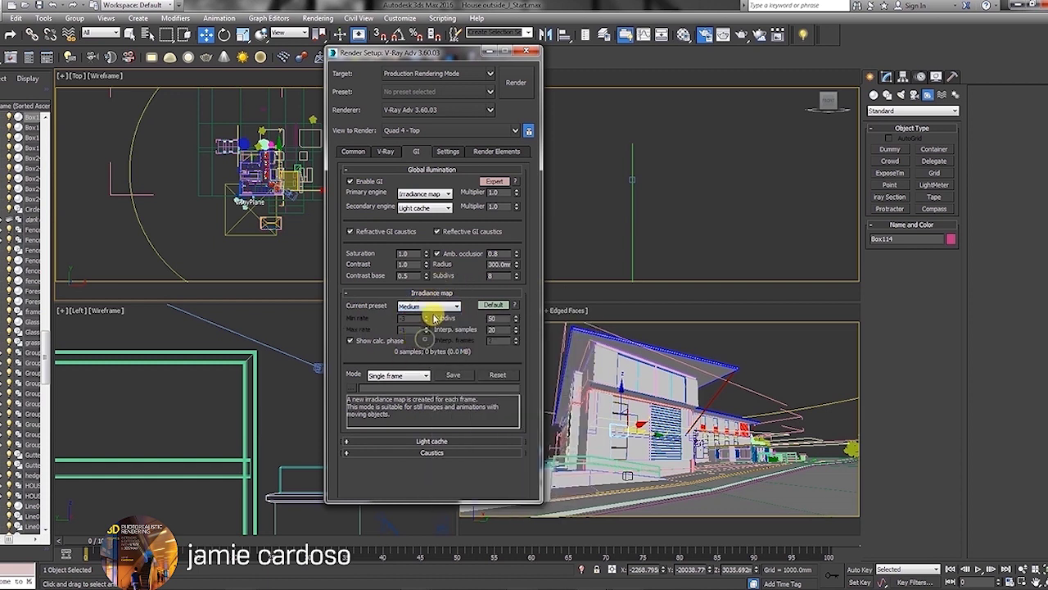
left_click(428, 306)
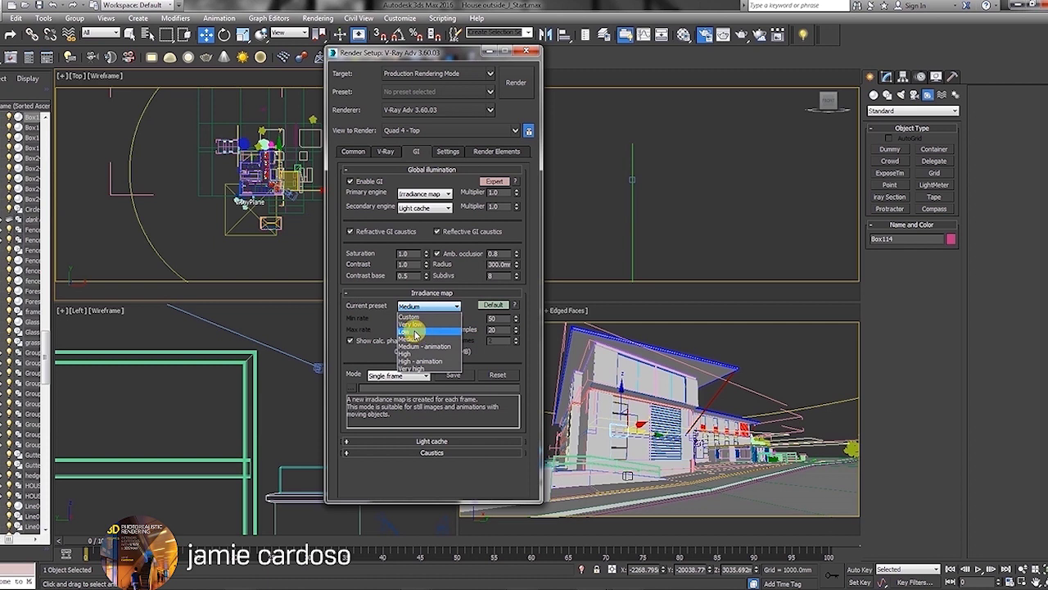
left_click(416, 334)
Step: Switch the irradiance map settings to Expert mode and look through the additional options
left_click(495, 306)
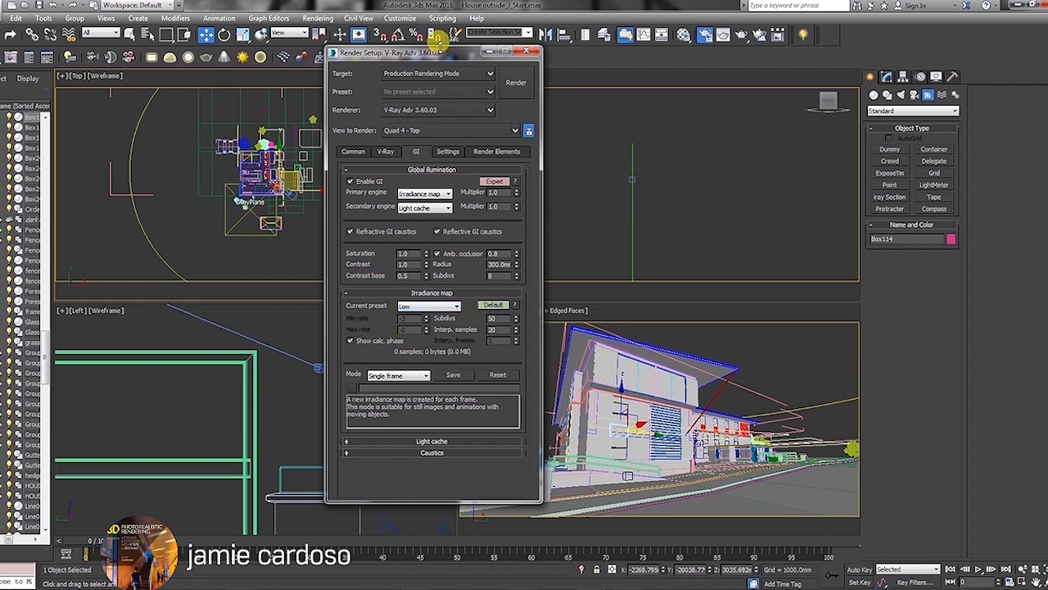
left_click(493, 305)
left_click(489, 306)
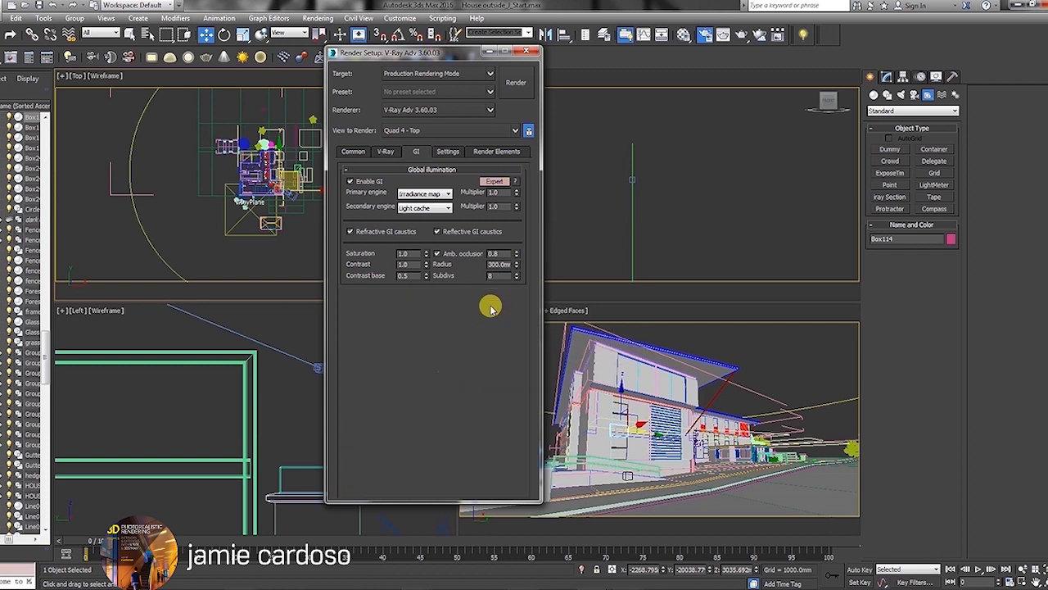
scroll(505, 395, "down", 3)
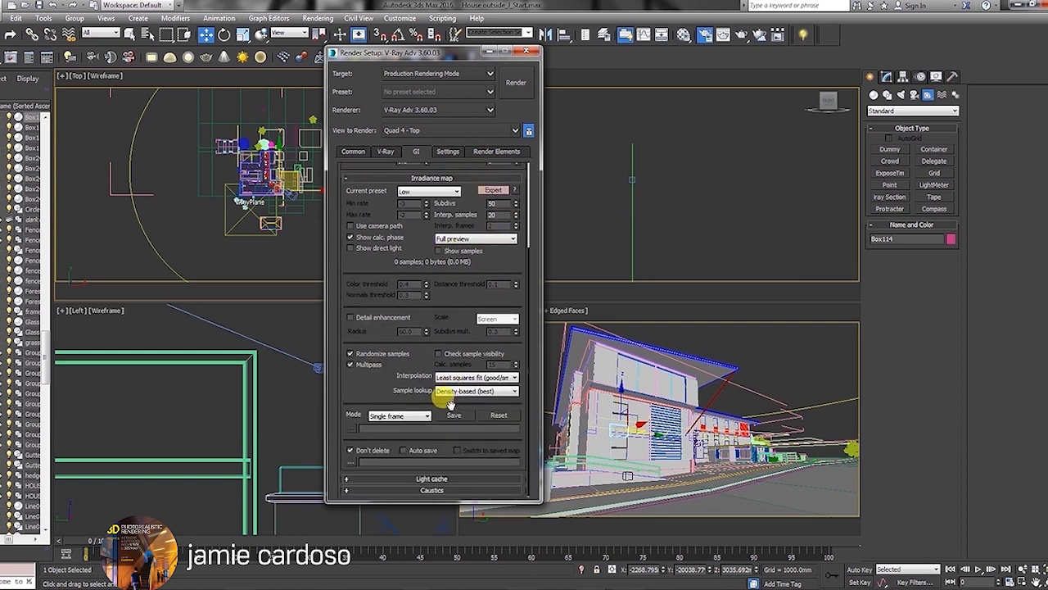
Step: Expand the light cache settings and set the subdivs to 800
scroll(432, 477, "down", 2)
double_click(408, 430)
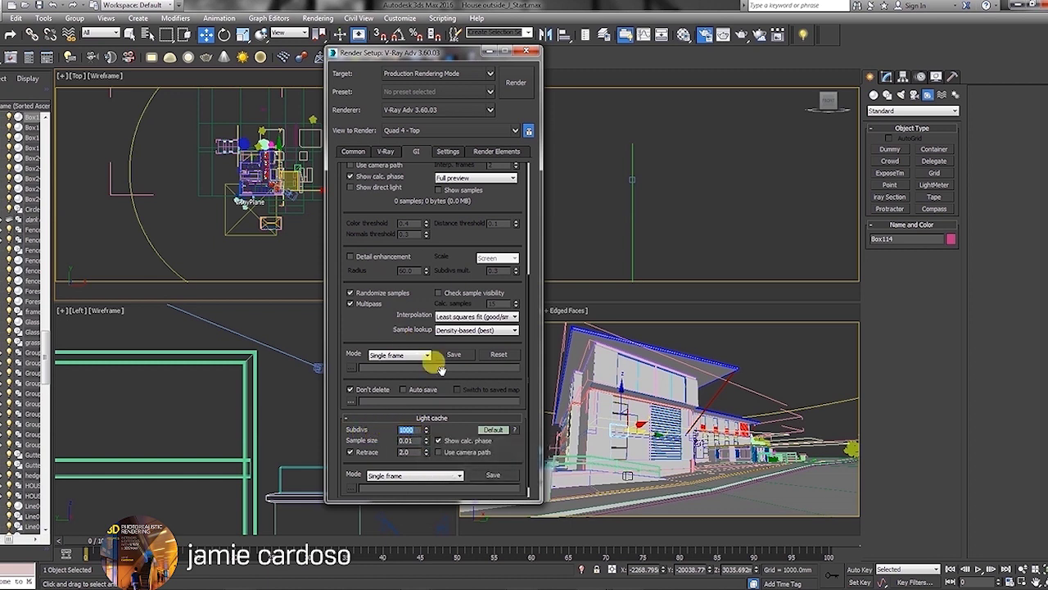
double_click(407, 440)
double_click(407, 429)
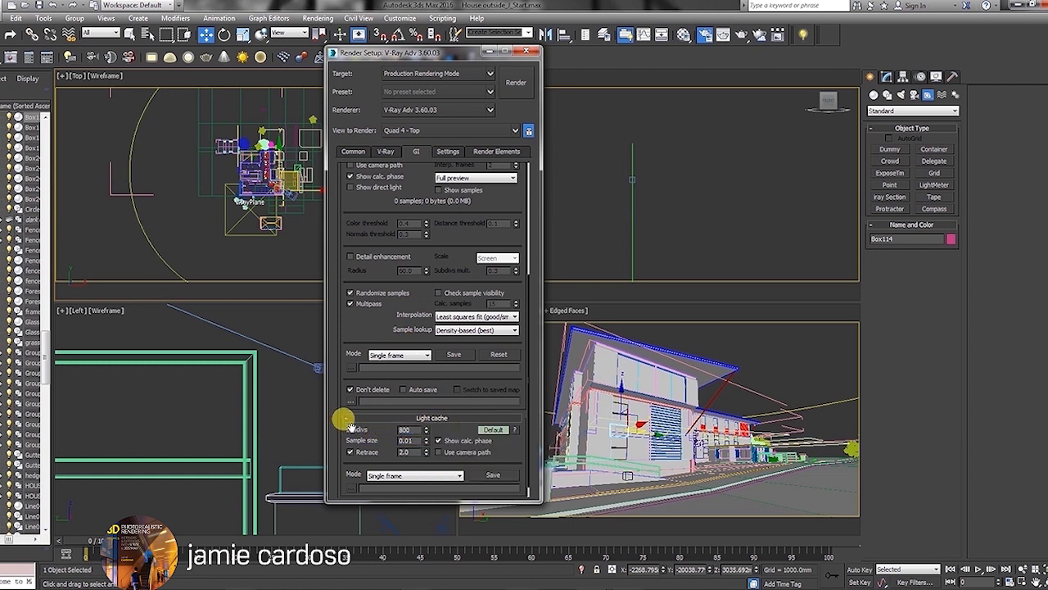
Step: Move the render settings window clear of the camera view and review the system, render output and image sampler settings
left_click_drag(394, 54, 251, 56)
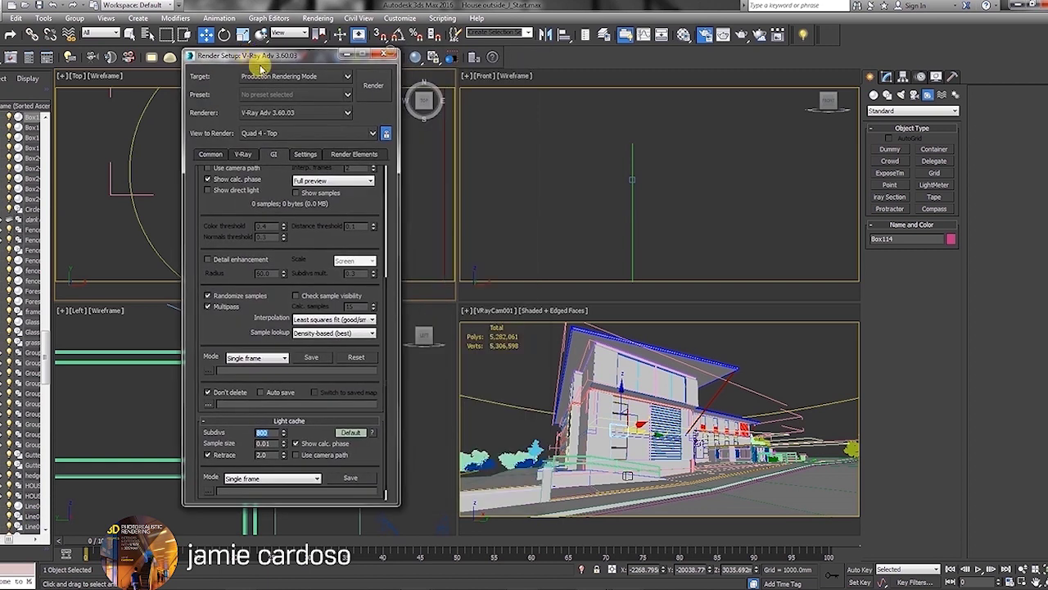
left_click(305, 154)
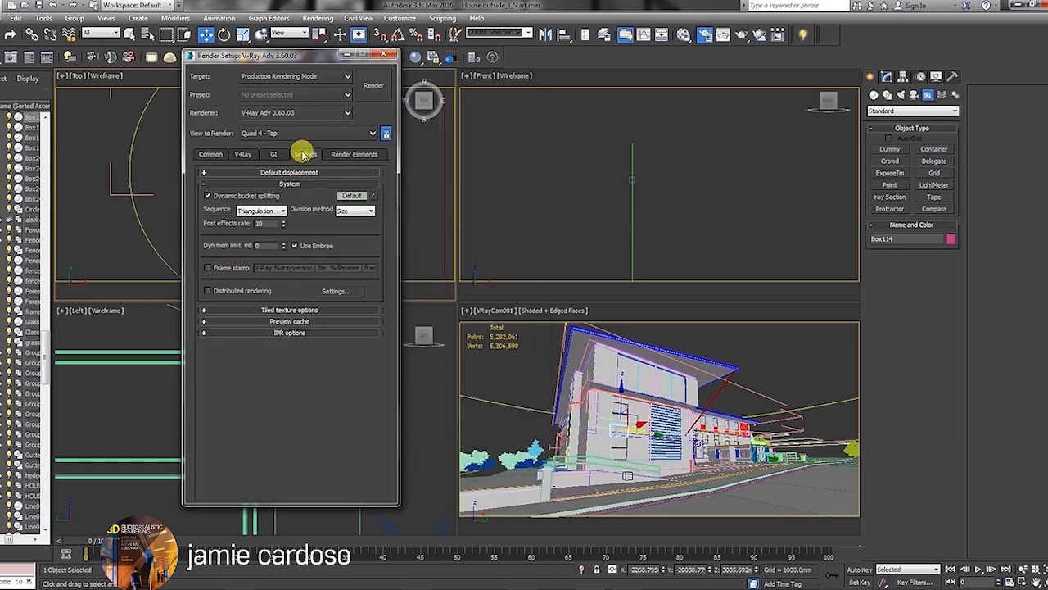
left_click(368, 155)
left_click(208, 156)
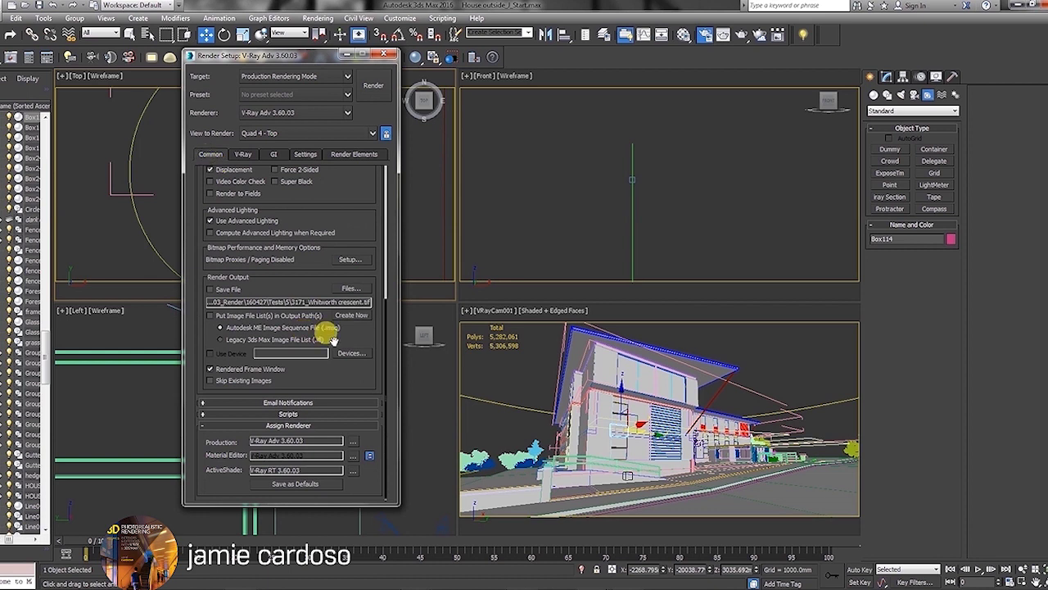
scroll(363, 197, "up", 5)
left_click(242, 156)
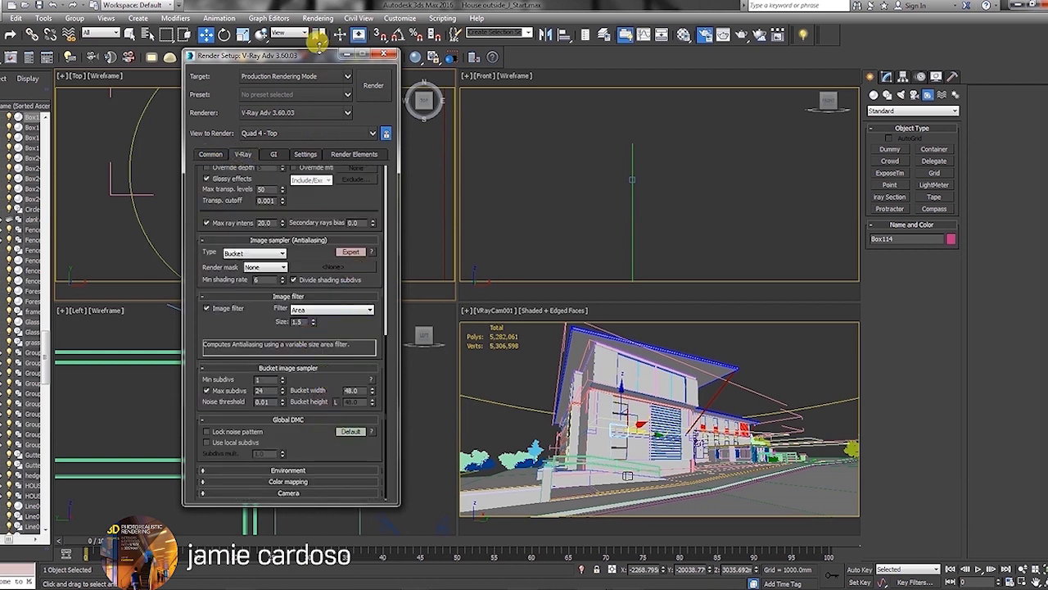
Step: Close the render settings and show the VRay category of light types, with the whole building framed in the wireframe views
left_click(361, 312)
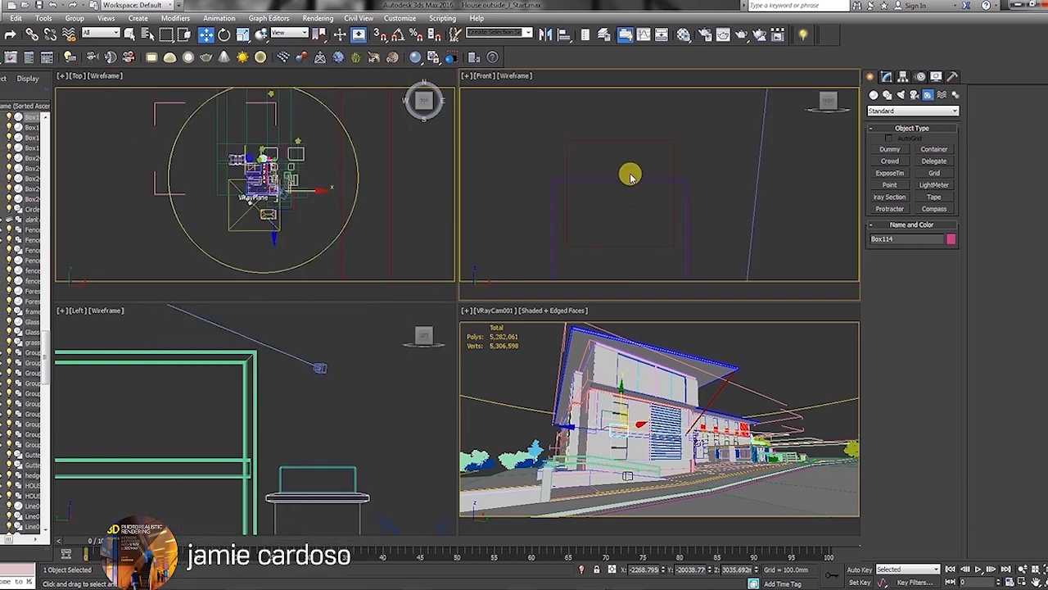
scroll(630, 174, "down", 2)
scroll(307, 400, "down", 5)
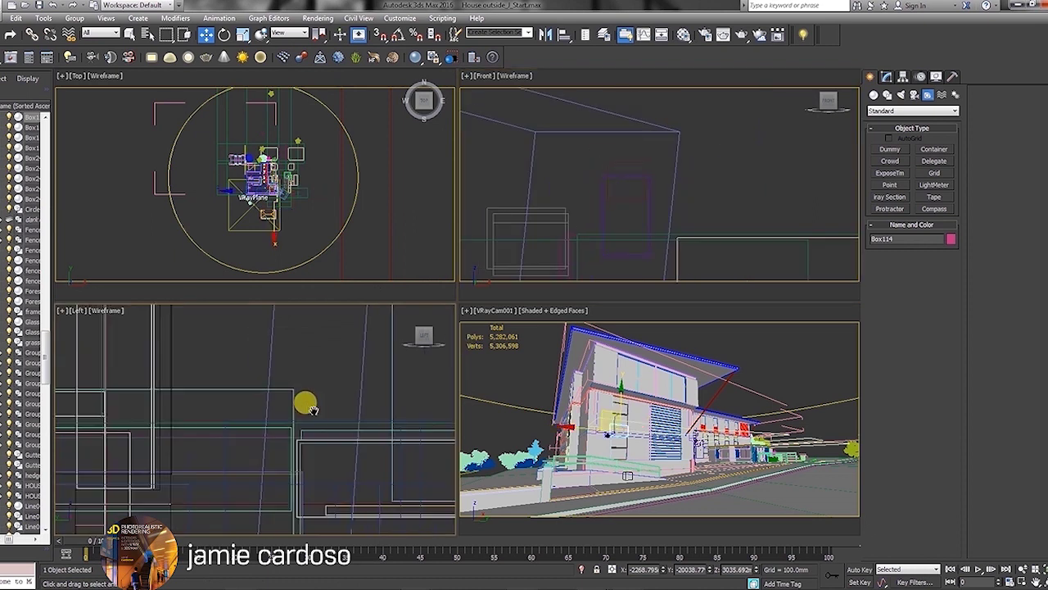
middle_click_drag(330, 397, 257, 407)
scroll(286, 167, "up", 2)
scroll(533, 139, "down", 3)
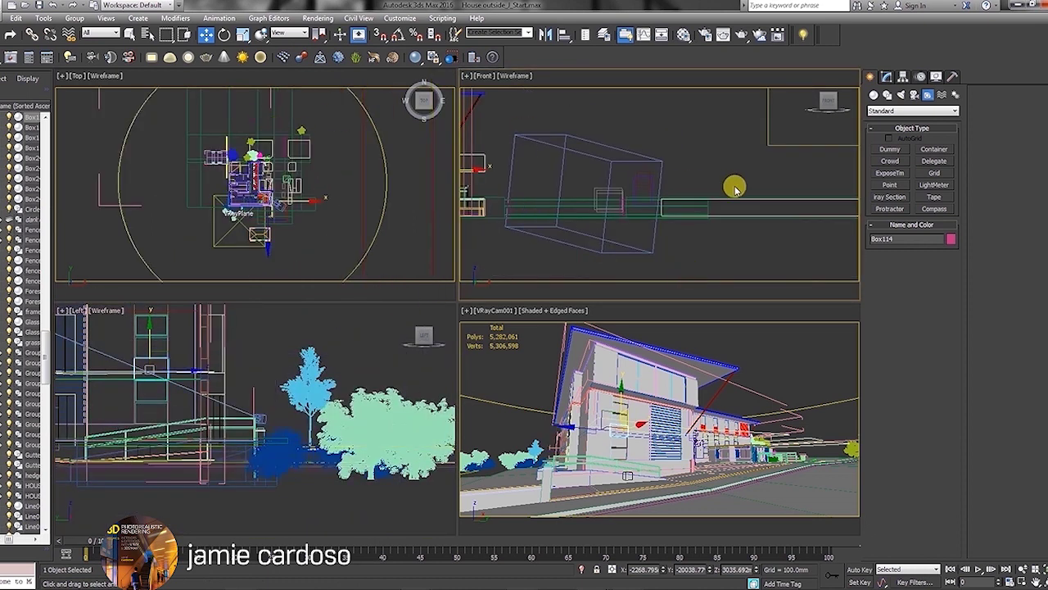
scroll(720, 184, "down", 5)
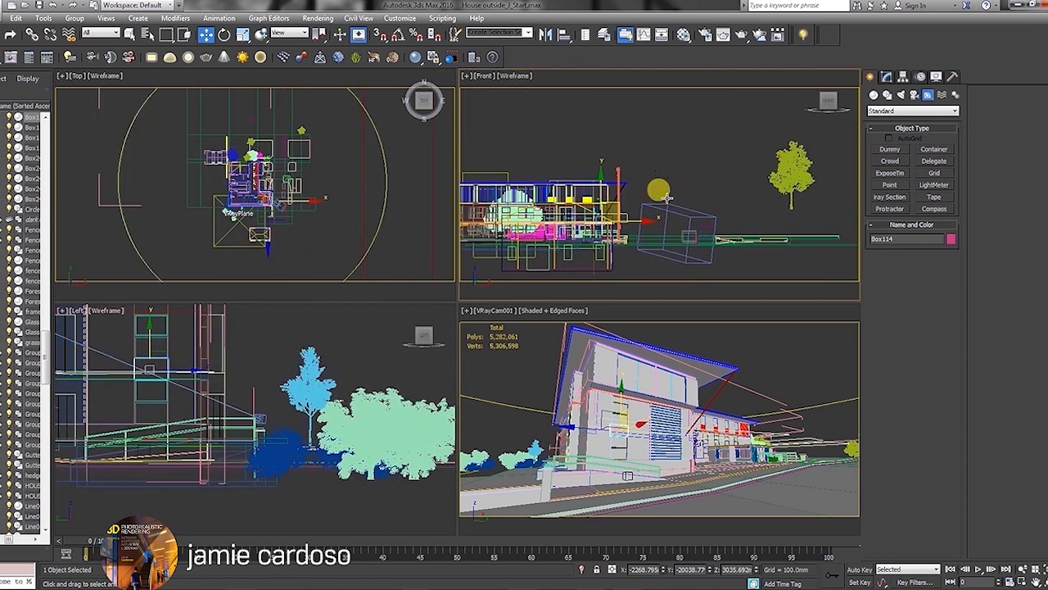
scroll(694, 236, "up", 2)
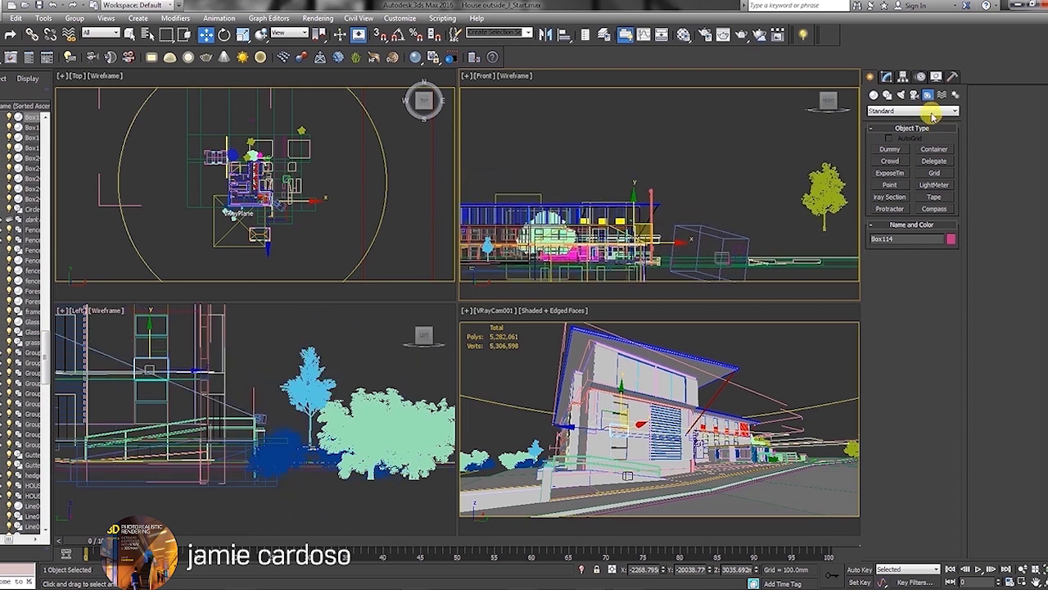
left_click(901, 94)
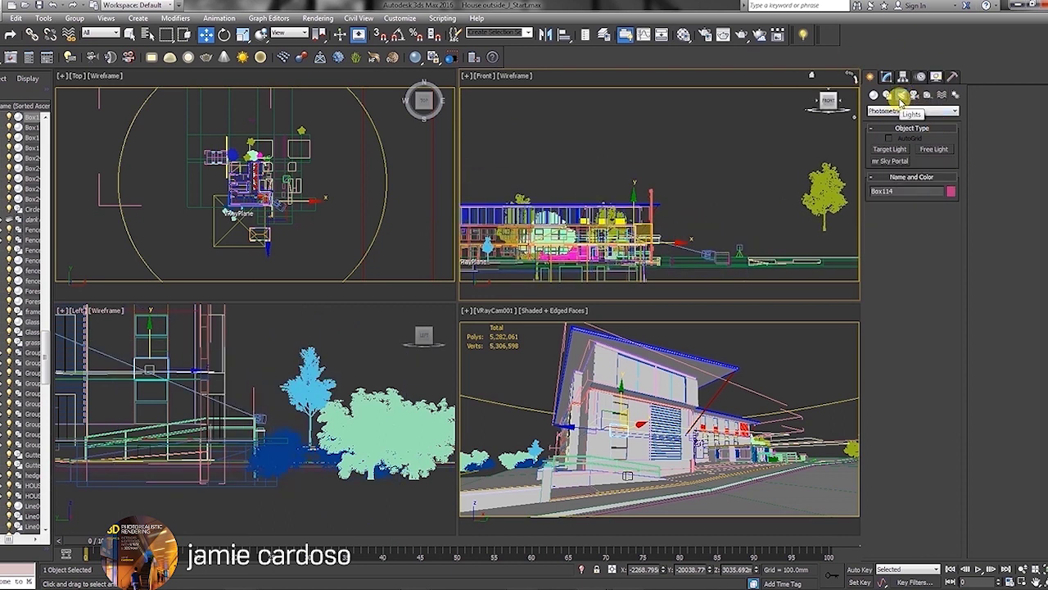
left_click(918, 112)
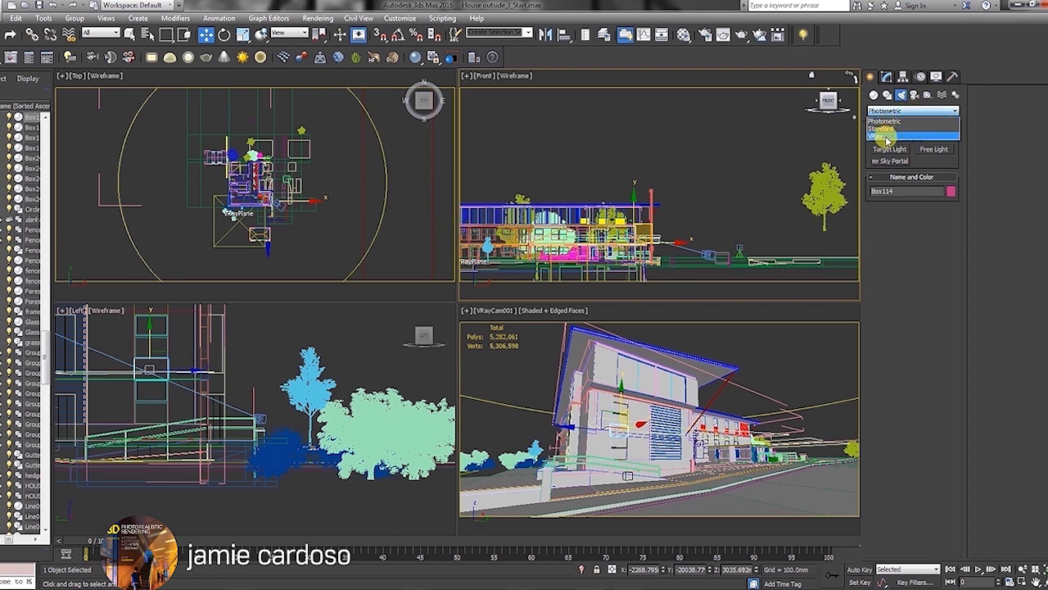
left_click(893, 135)
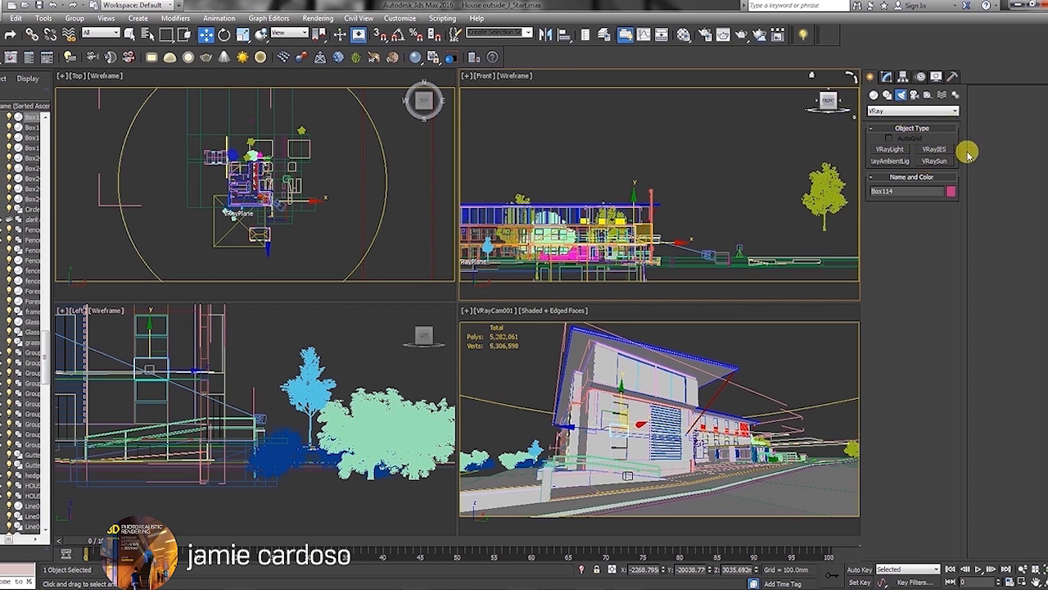
Step: Create a VRaySun southeast of the building with an automatic VRaySky environment map and raise it to a Z height of about 25134 mm
left_click(934, 161)
left_click_drag(364, 187, 373, 193)
middle_click_drag(285, 157, 257, 179)
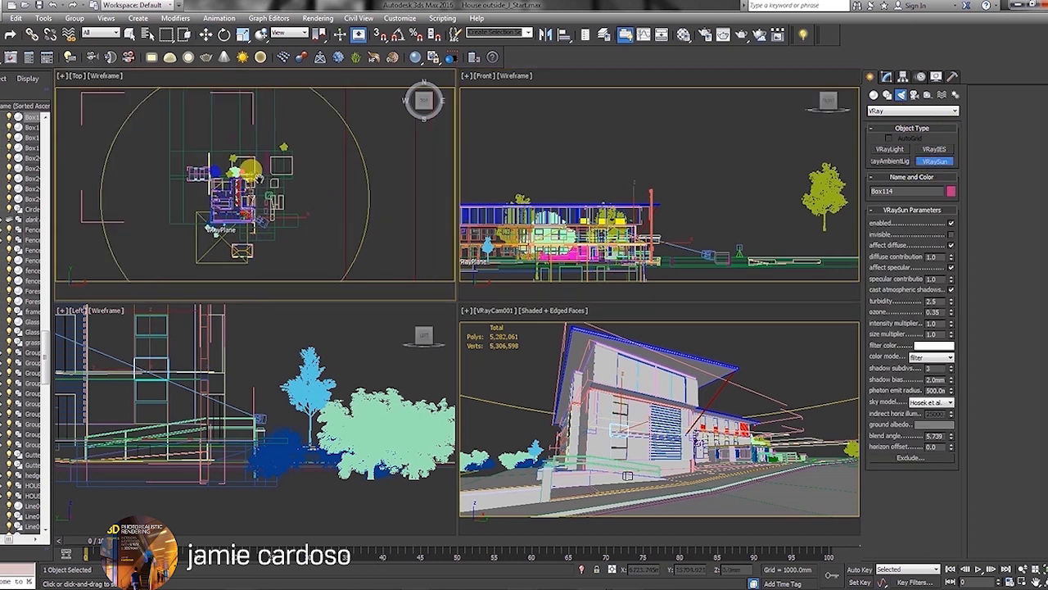
left_click_drag(302, 266, 227, 189)
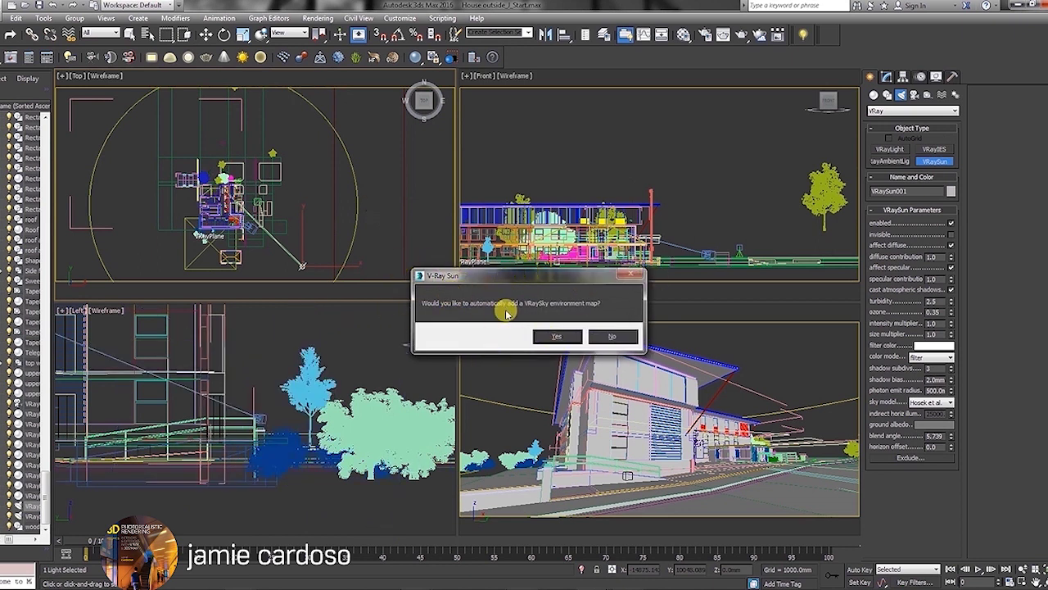
left_click(553, 338)
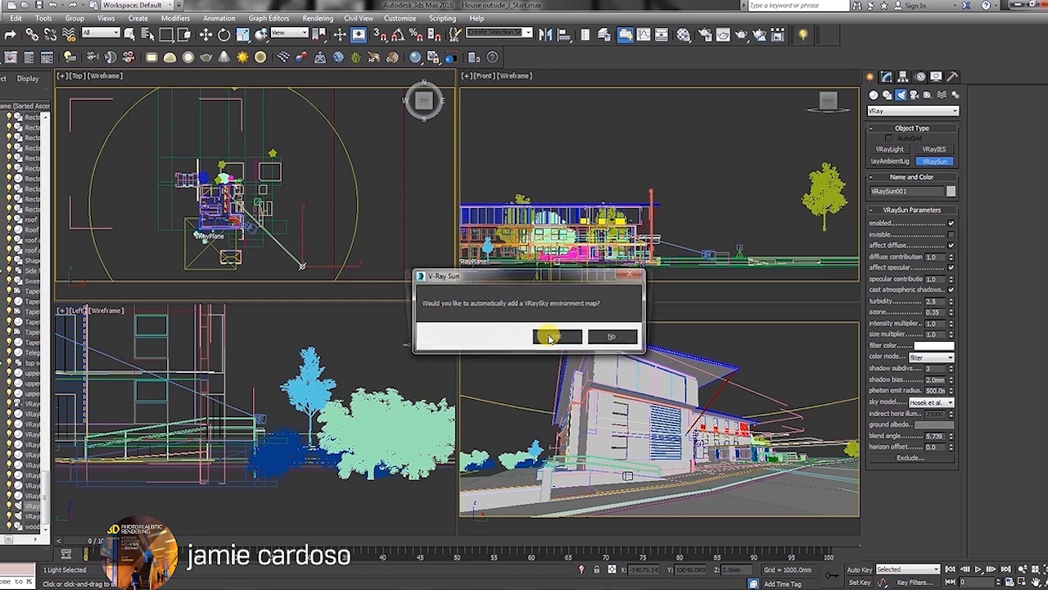
left_click(565, 337)
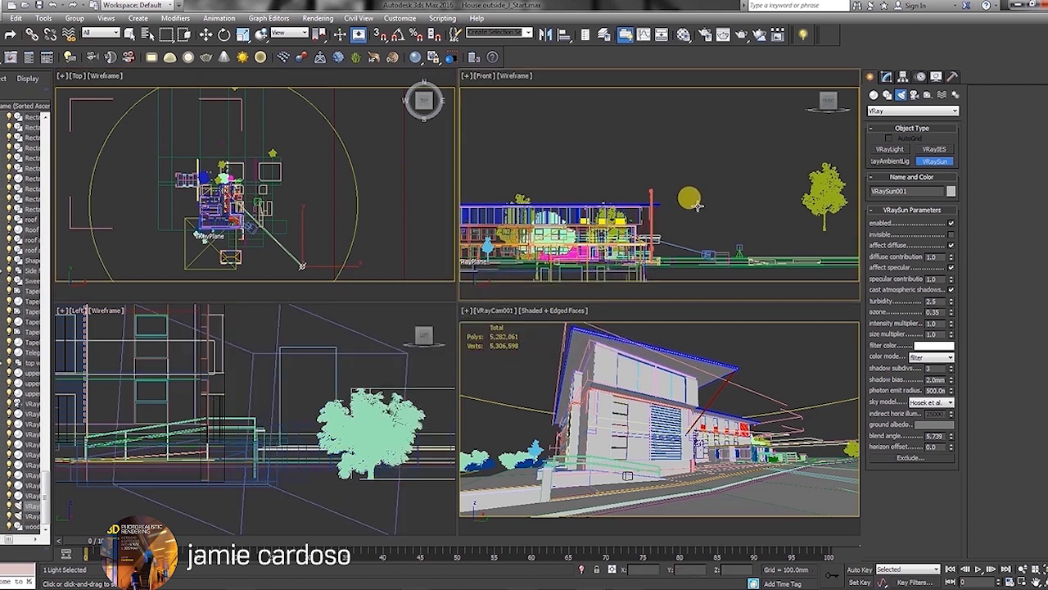
right_click(626, 205)
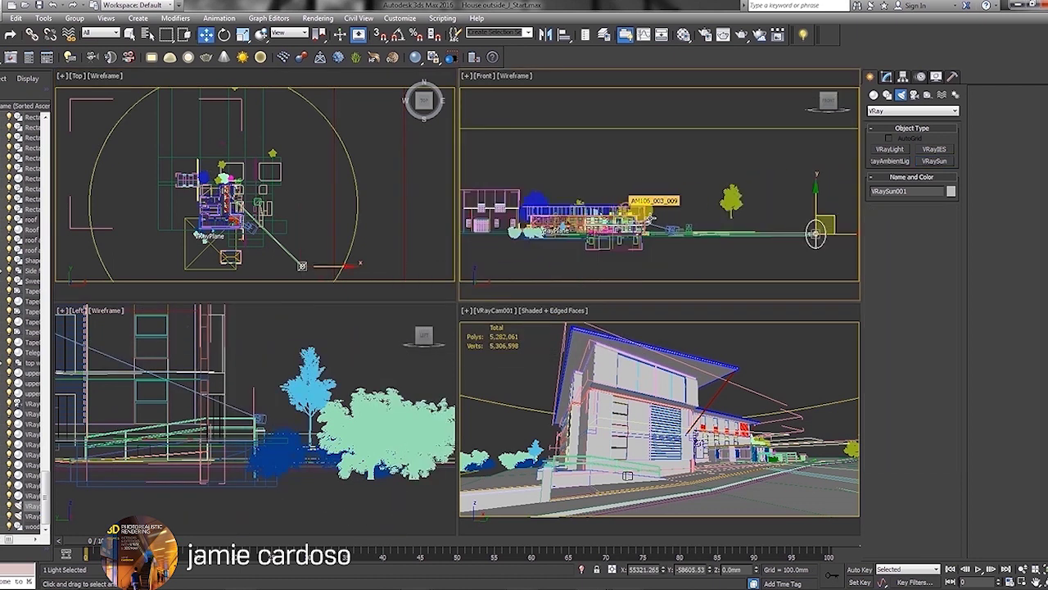
left_click_drag(815, 207, 820, 126)
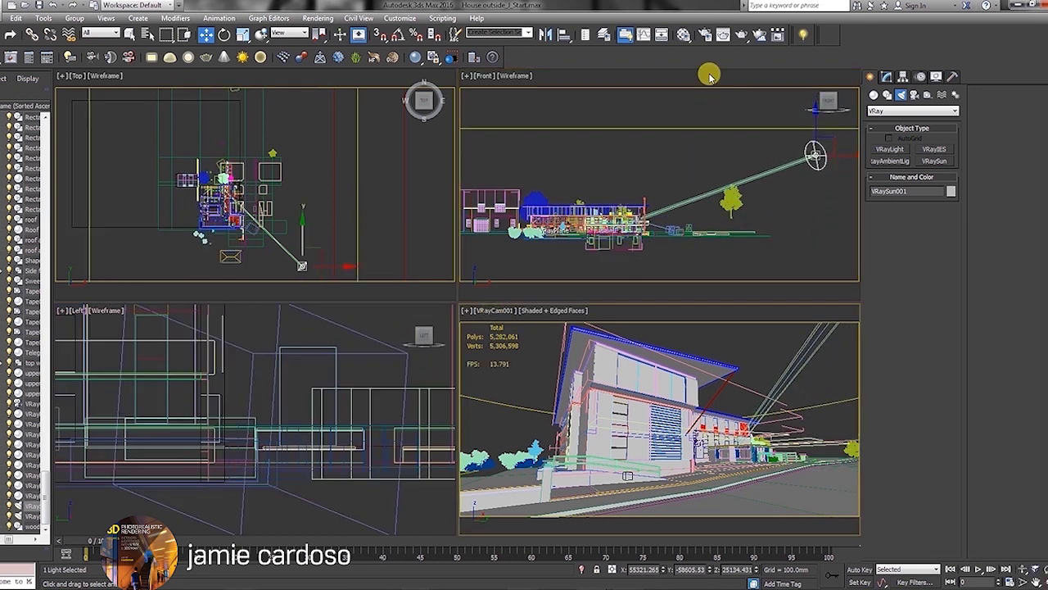
Step: Reopen the render settings at the common parameters and lock the view to render to VRayCam001
left_click(704, 34)
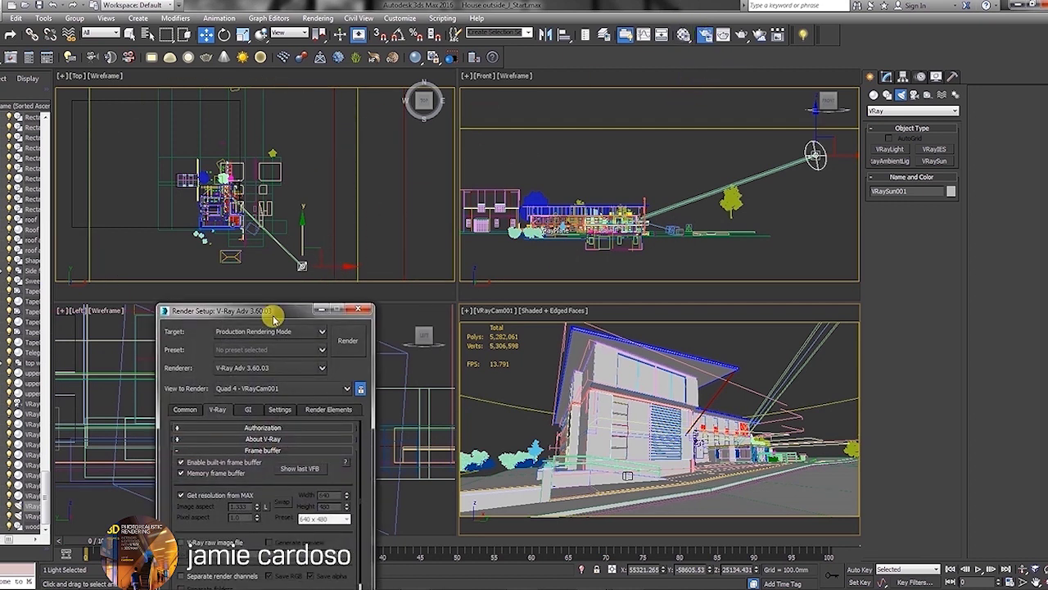
left_click_drag(274, 311, 320, 90)
left_click(229, 189)
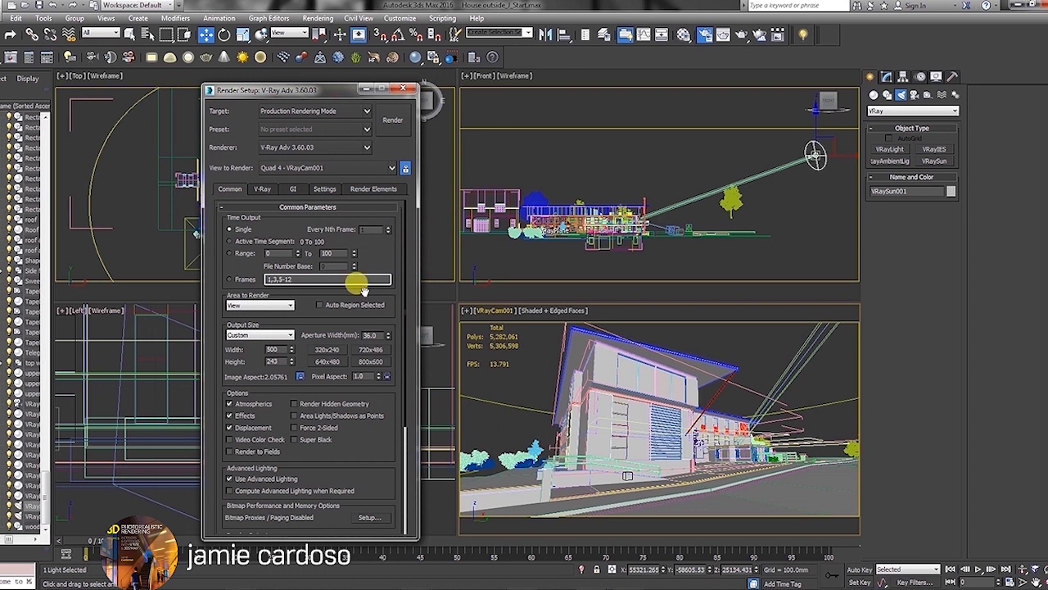
left_click(405, 169)
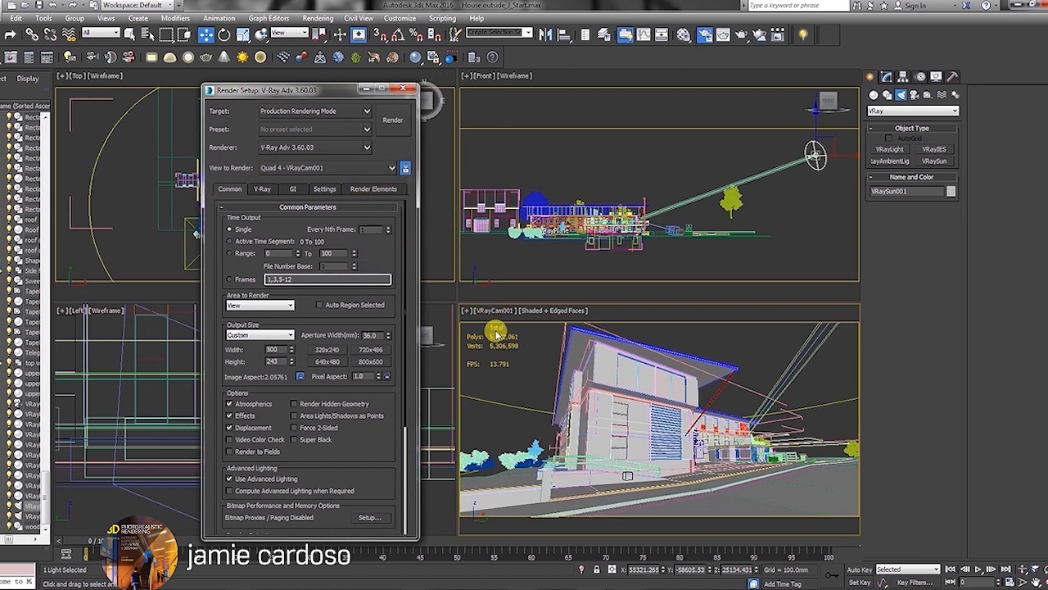
Step: Select the camera of the VRayCam001 view and run a test render of that view
left_click(494, 315)
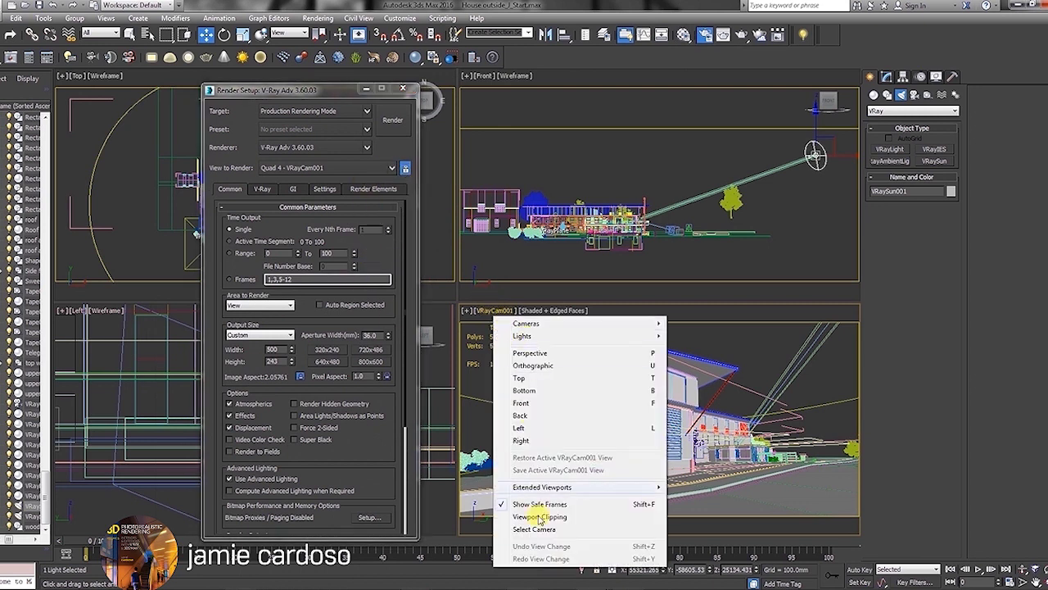
left_click(534, 537)
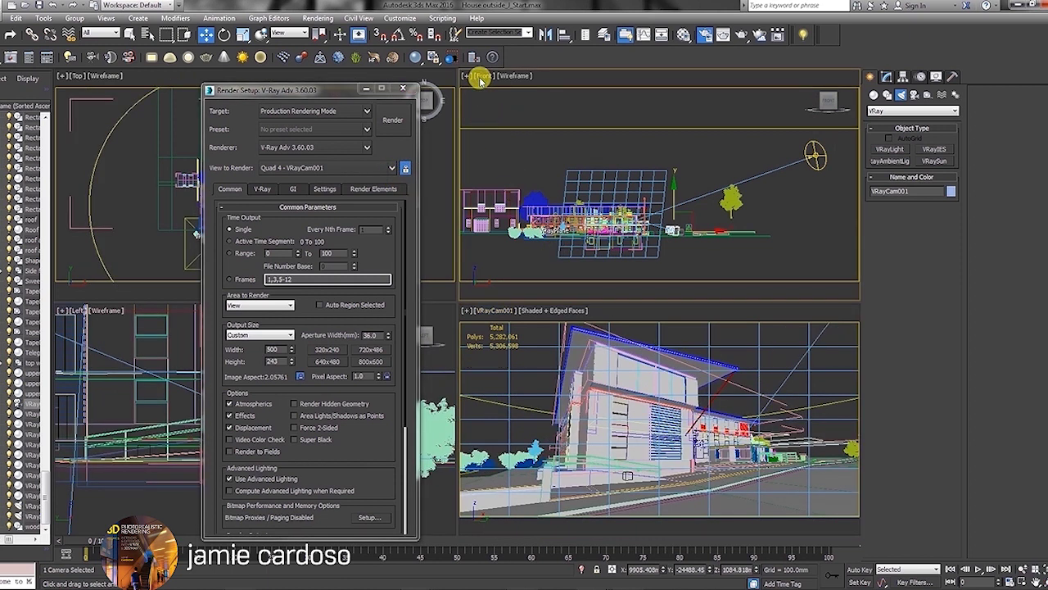
right_click(481, 316)
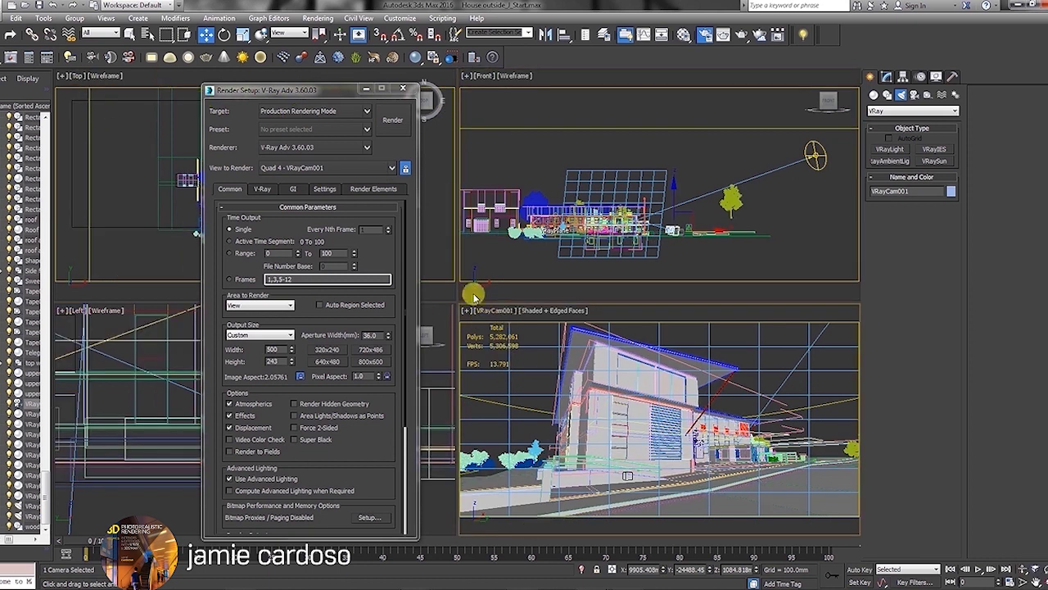
left_click_drag(307, 89, 221, 314)
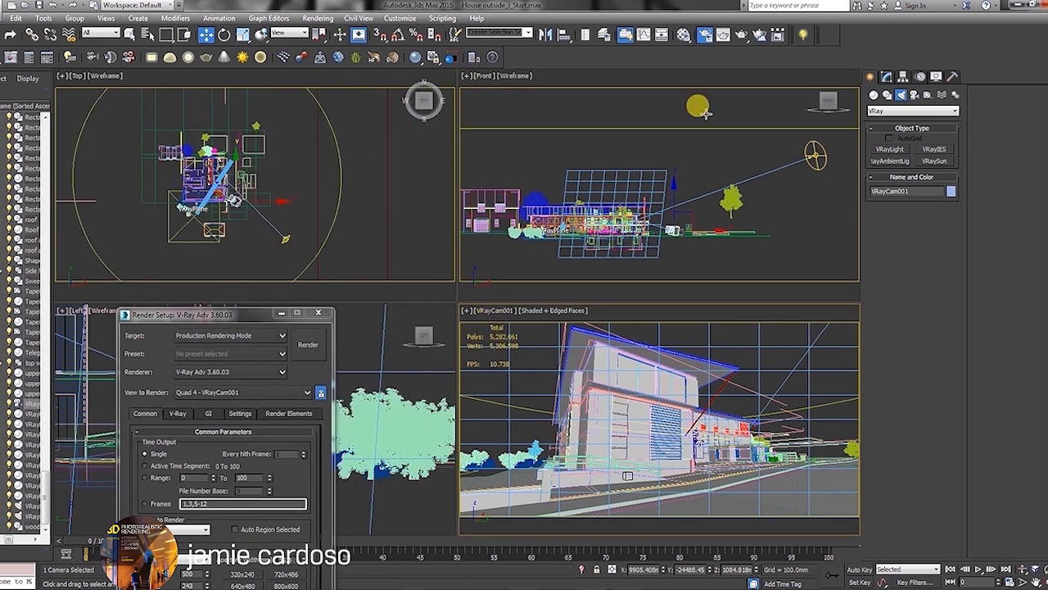
left_click(741, 35)
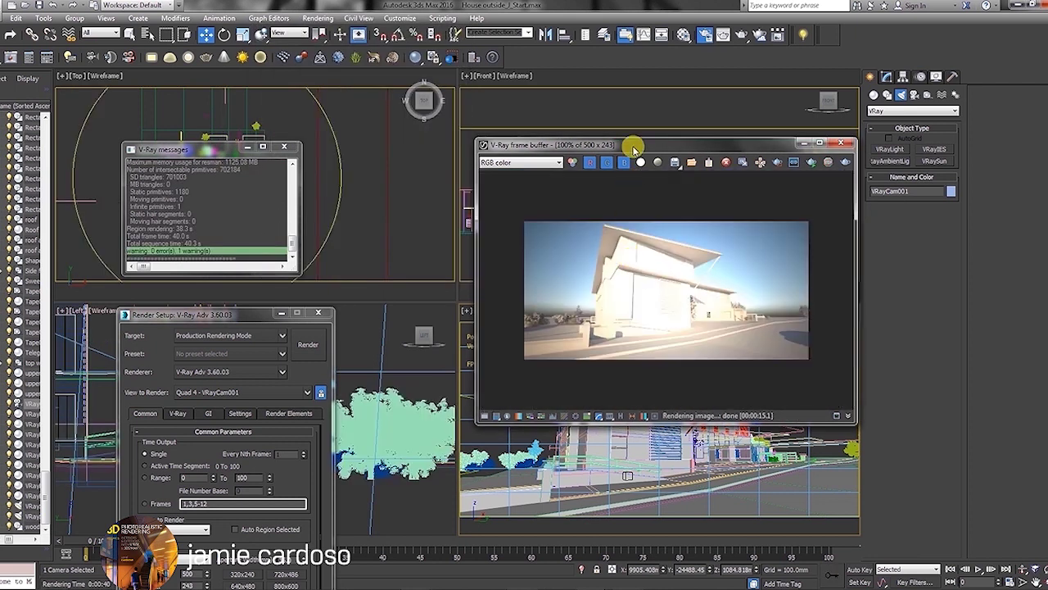
Step: Set the V-Ray color mapping type to Exponential
left_click_drag(634, 147, 544, 161)
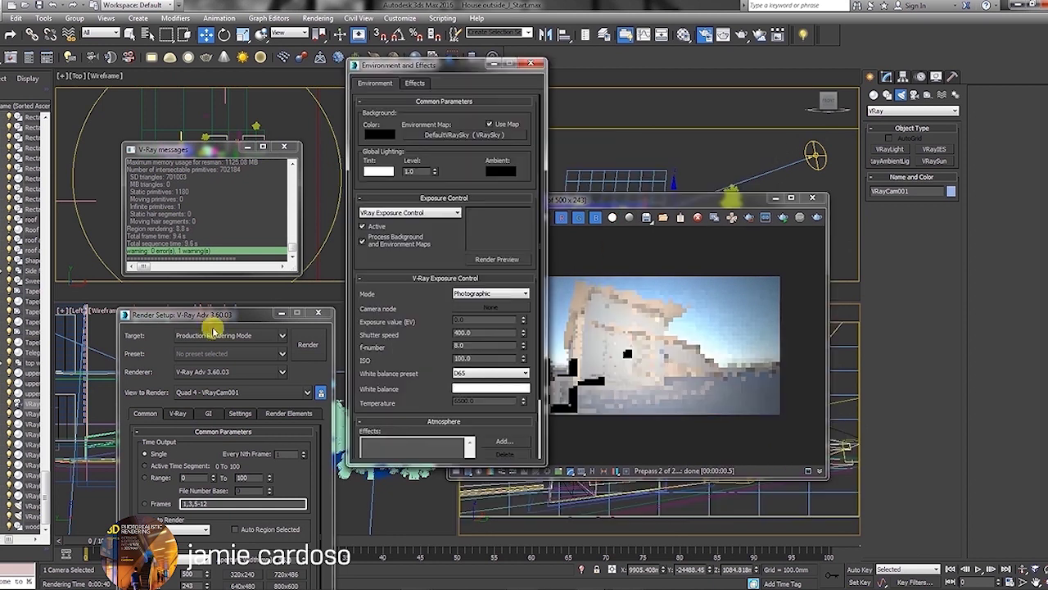
left_click_drag(276, 314, 350, 118)
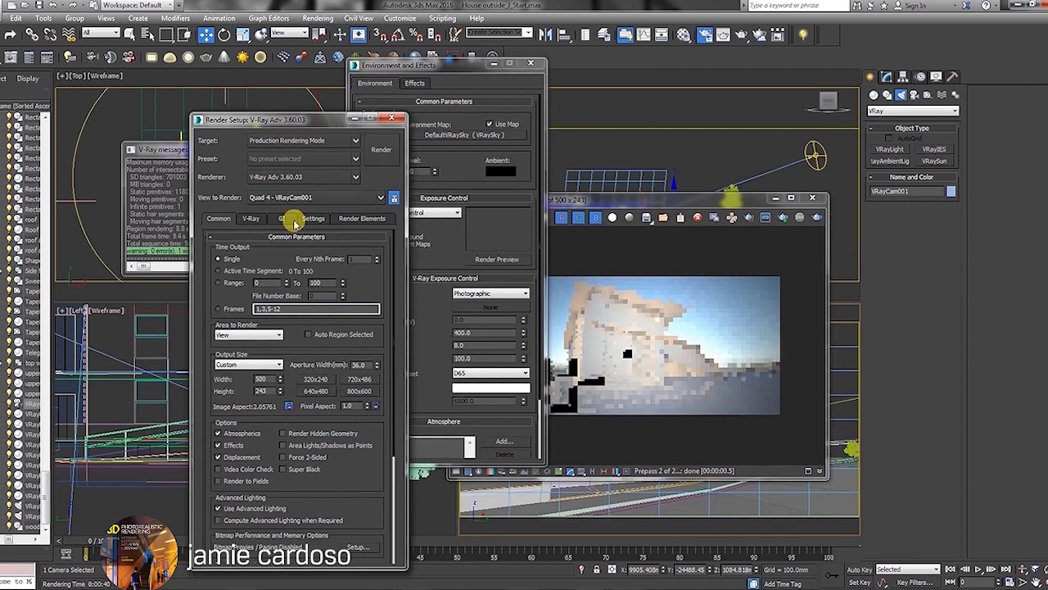
left_click(250, 219)
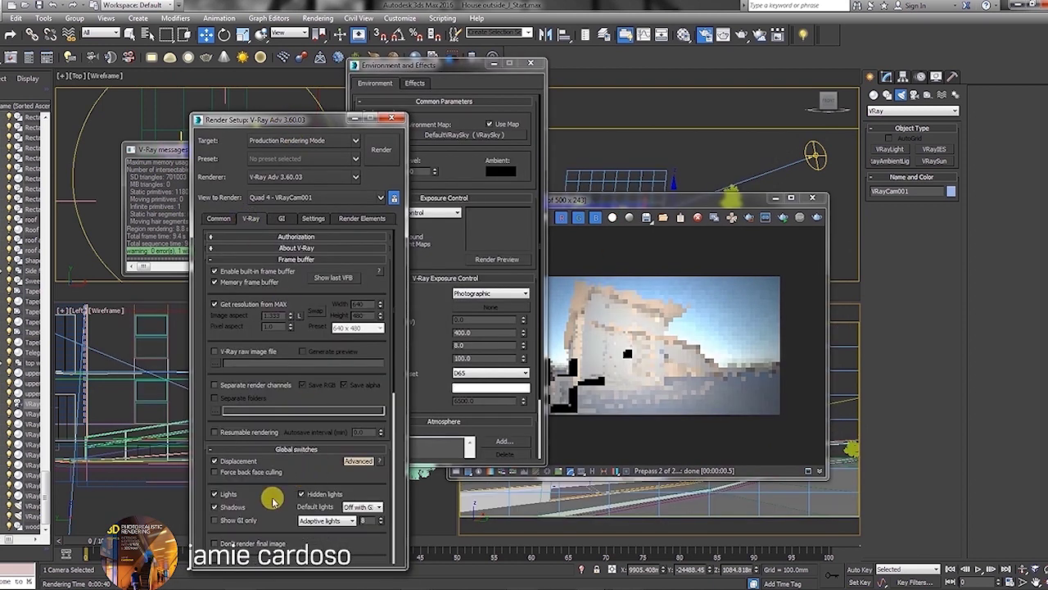
scroll(308, 473, "down", 10)
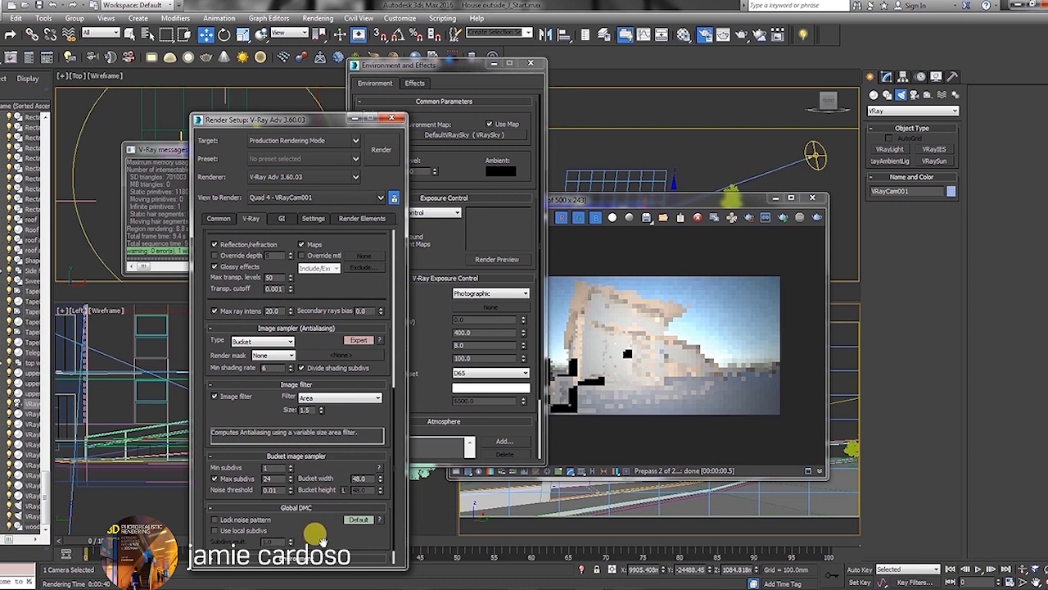
scroll(325, 516, "down", 1)
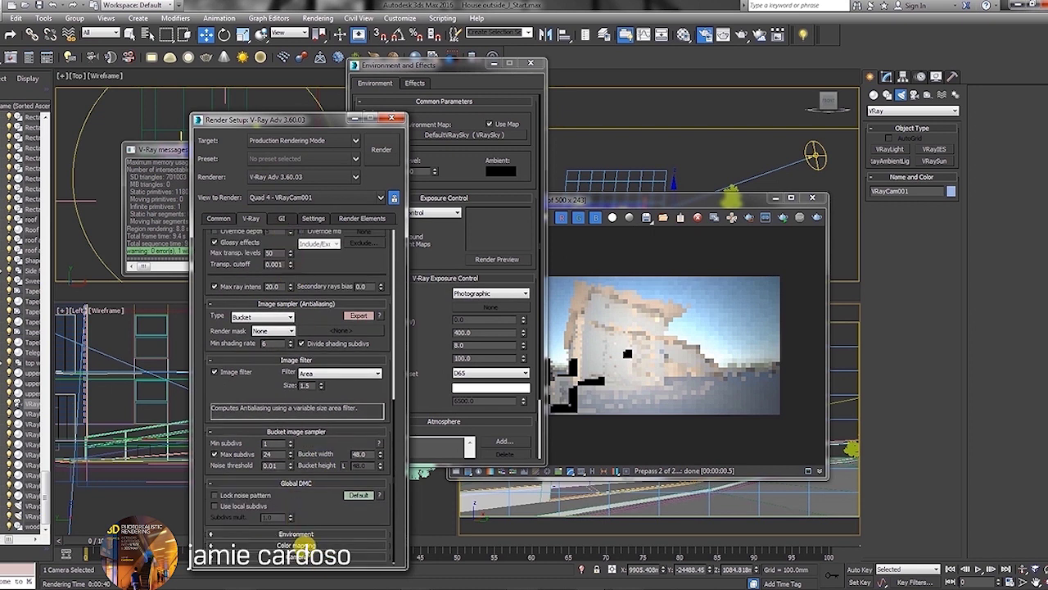
scroll(305, 545, "down", 1)
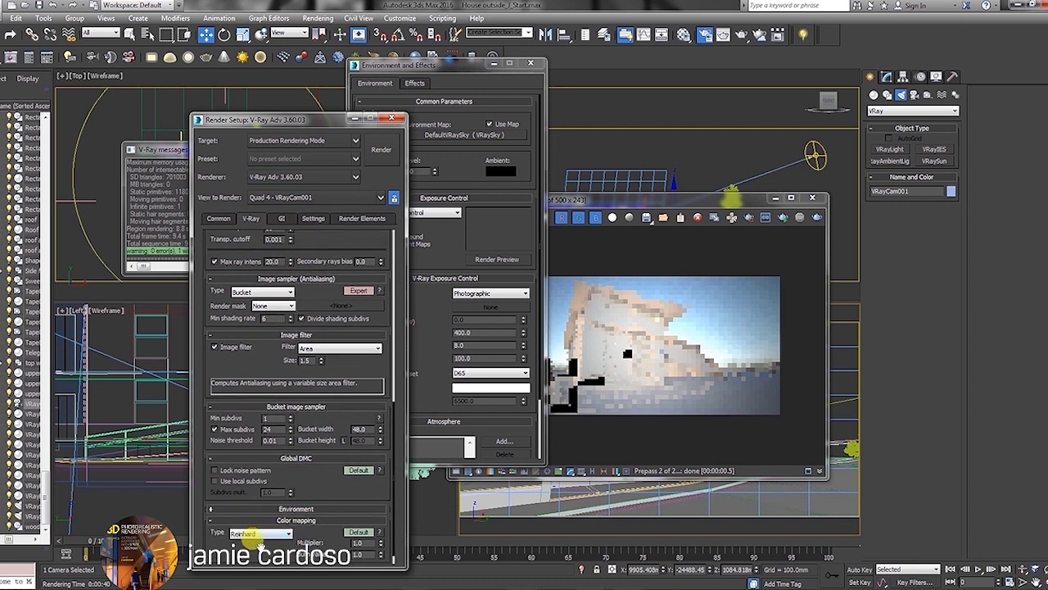
scroll(260, 541, "down", 1)
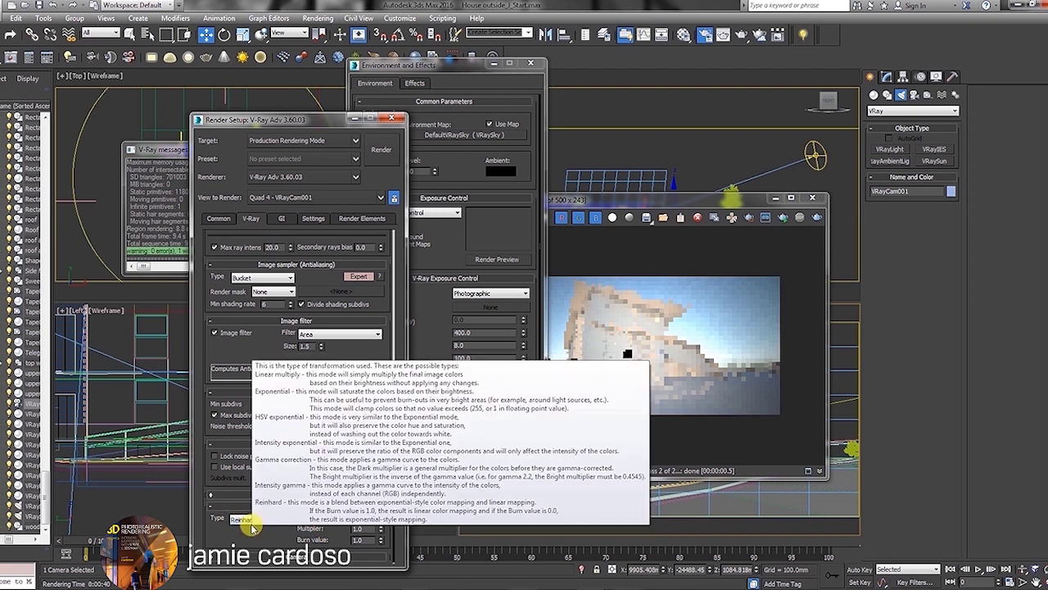
left_click(251, 522)
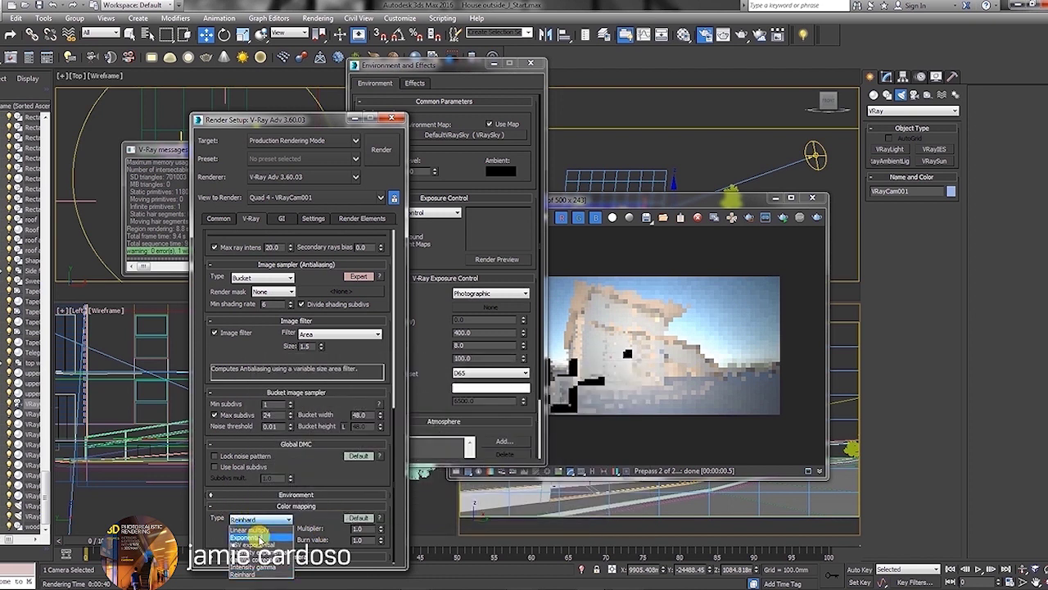
left_click(246, 537)
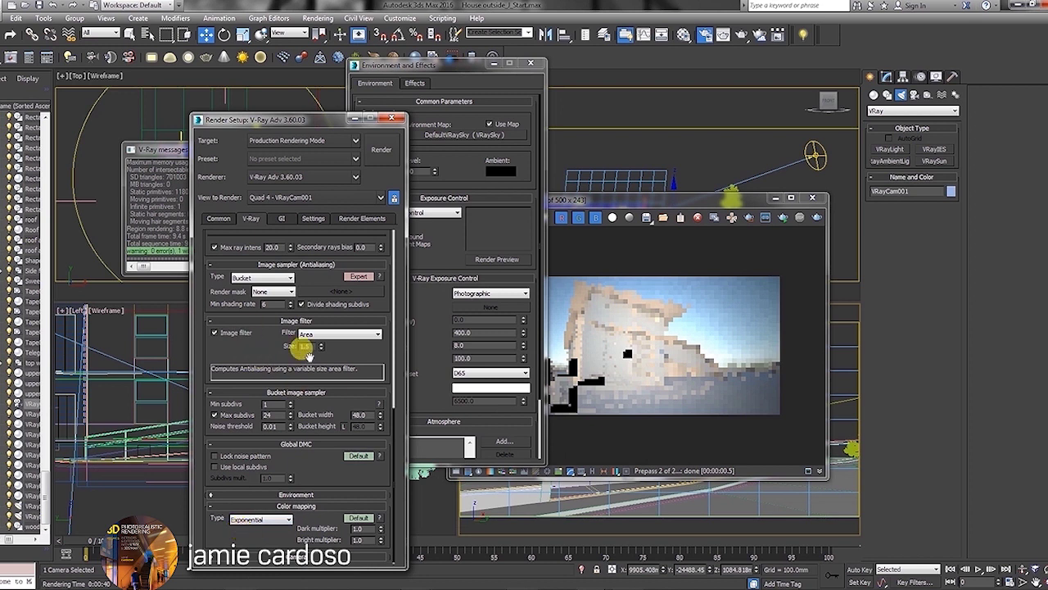
Step: Switch the color mapping settings to Expert mode, enable Sub-pixel mapping and render the camera view again
left_click_drag(283, 119, 222, 16)
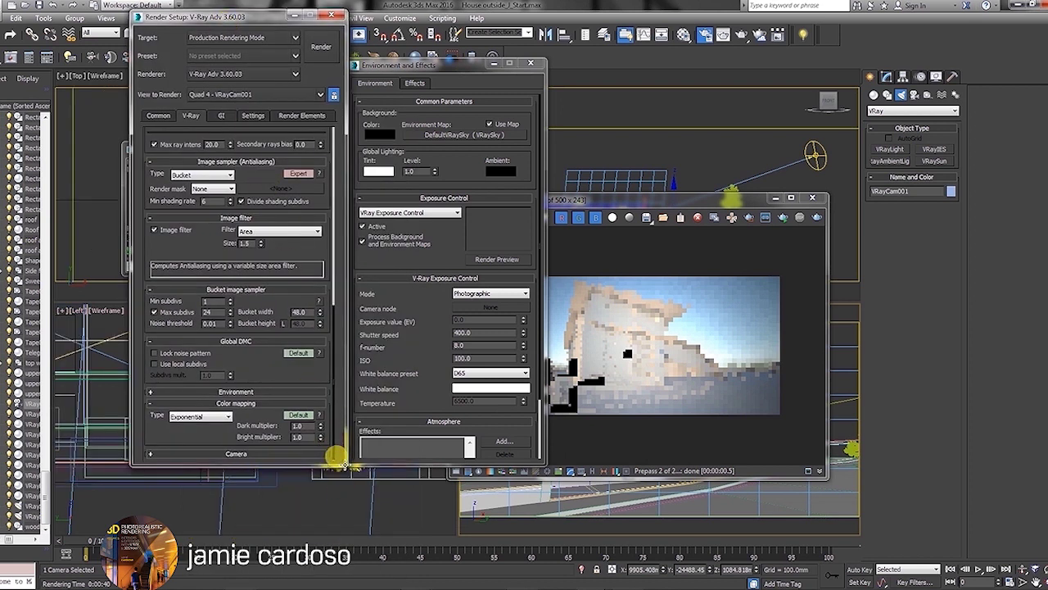
left_click_drag(615, 204, 663, 160)
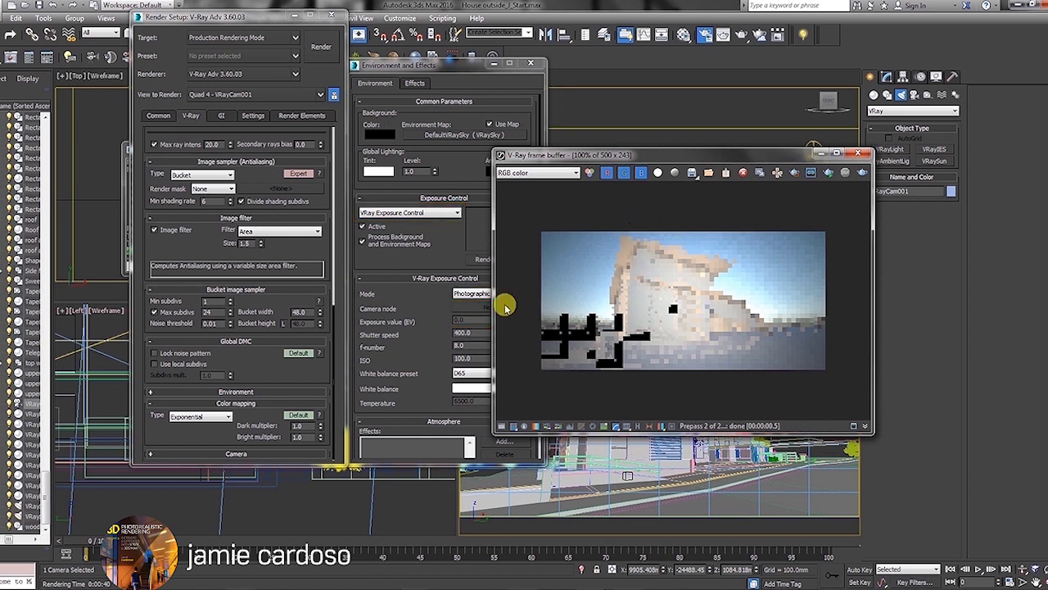
left_click(298, 414)
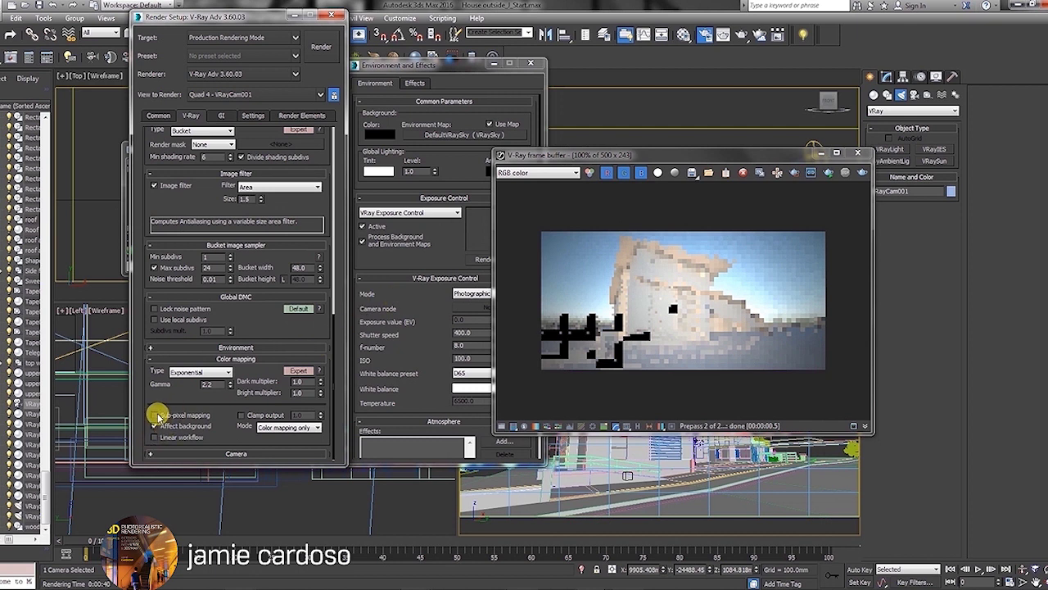
left_click(740, 34)
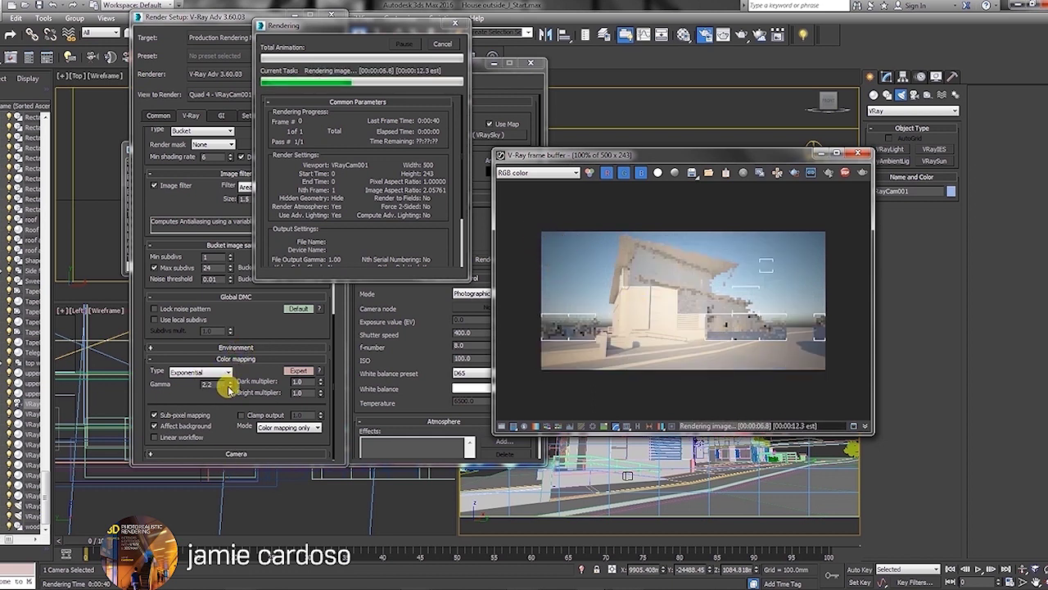
Step: Limit selection to Lights and move the VRaySun in the Top view by about -25229 mm in X and -9141 mm in Y
scroll(630, 308, "up", 2)
scroll(674, 314, "down", 2)
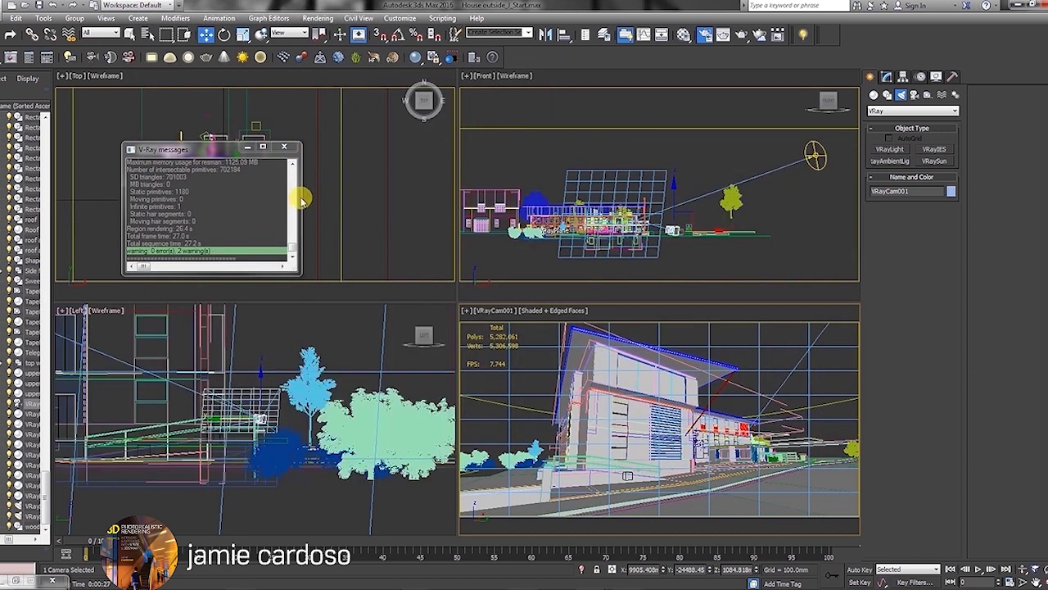
left_click(100, 33)
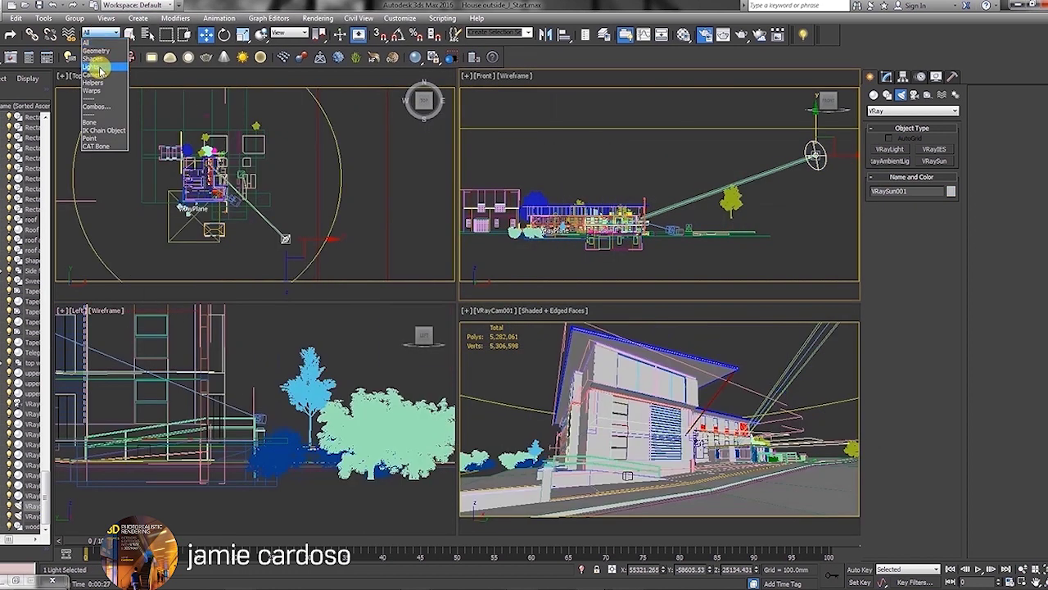
left_click(100, 72)
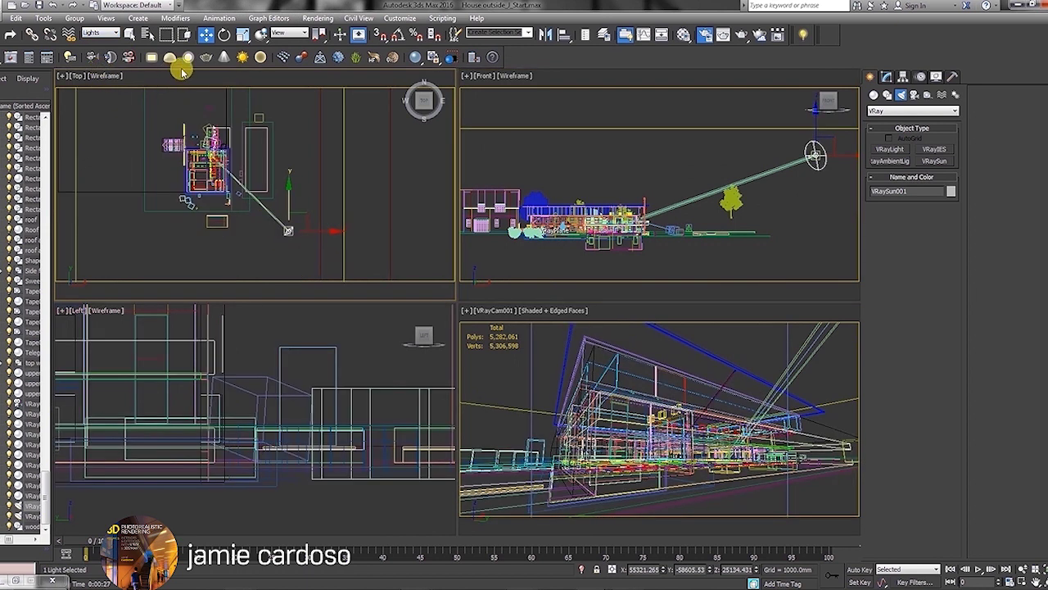
left_click(95, 32)
left_click(93, 67)
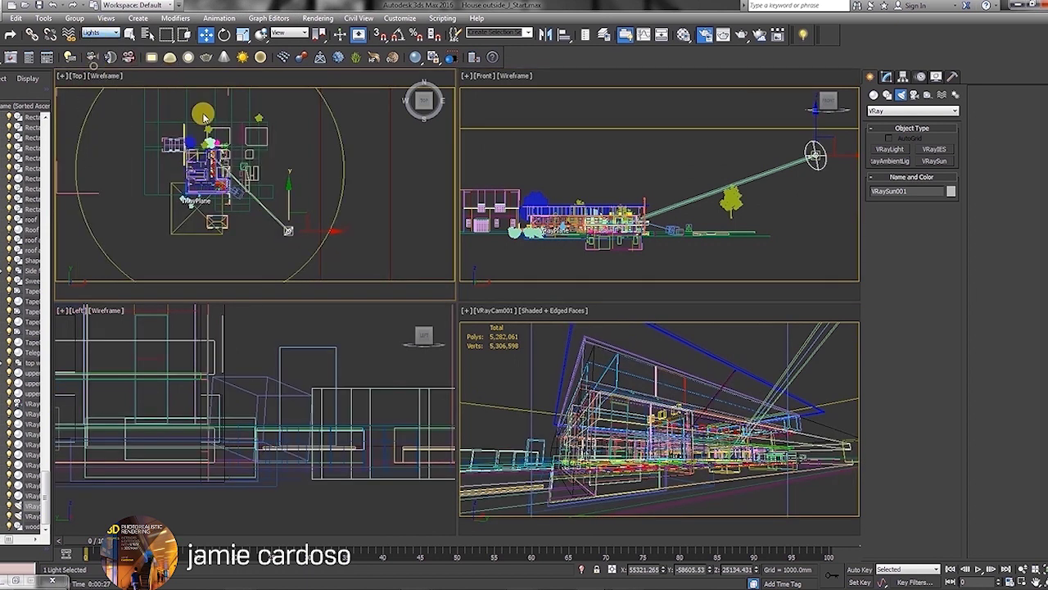
left_click_drag(205, 118, 221, 124)
left_click_drag(251, 176, 279, 226)
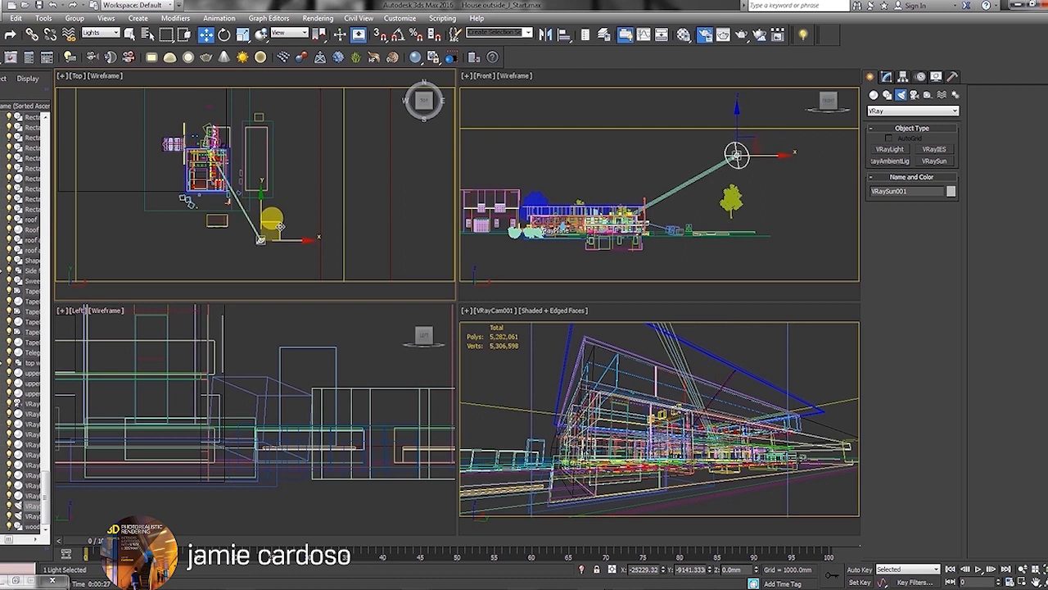
Step: Lower the VRaySun in the Front view to a height of about 18935 mm and test render the camera view
middle_click_drag(791, 179, 760, 177)
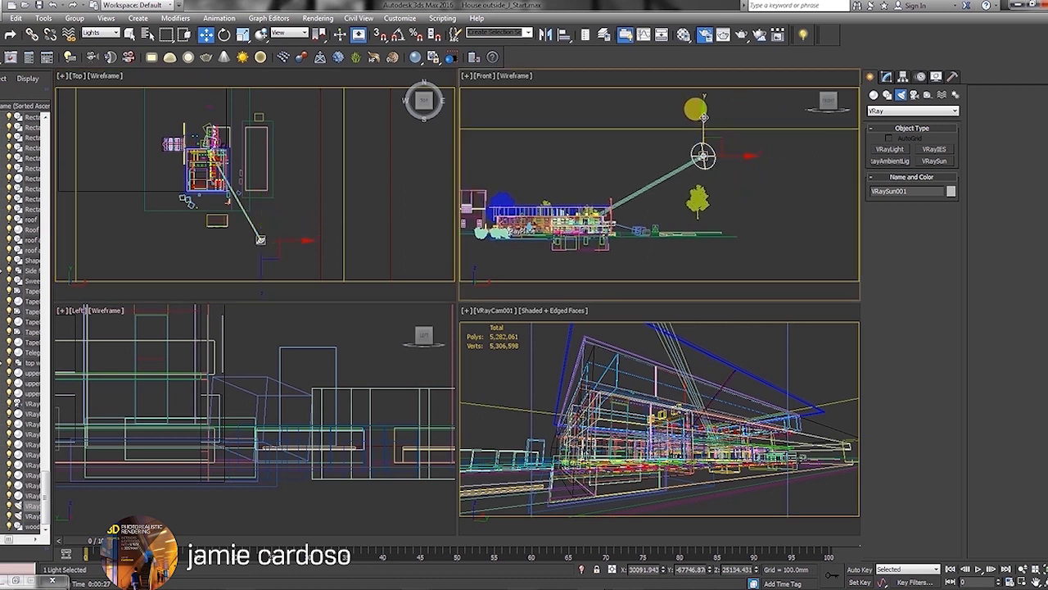
left_click_drag(704, 117, 707, 137)
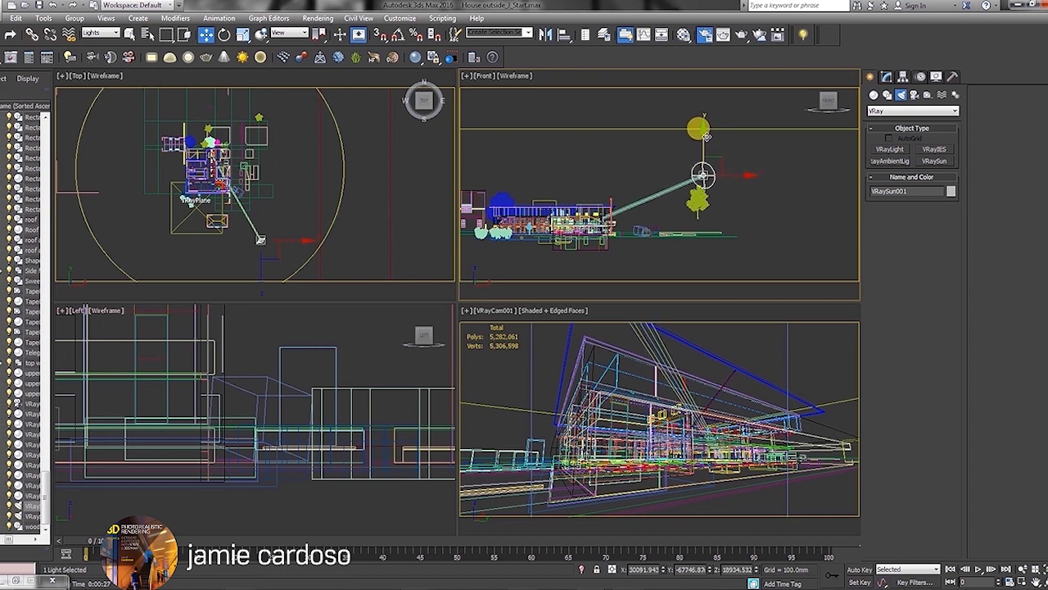
left_click(744, 35)
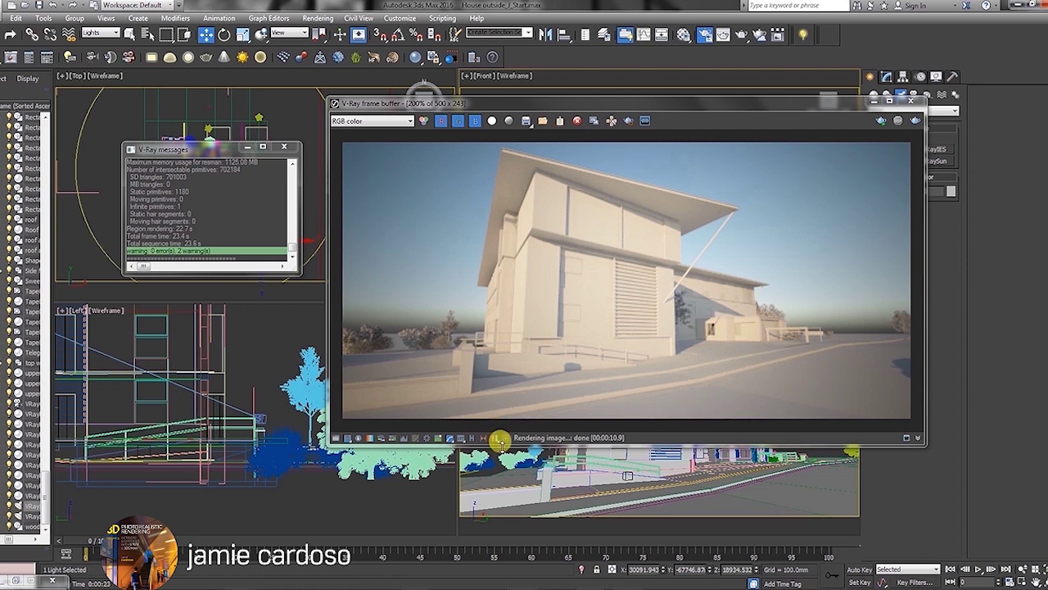
left_click_drag(500, 440, 502, 522)
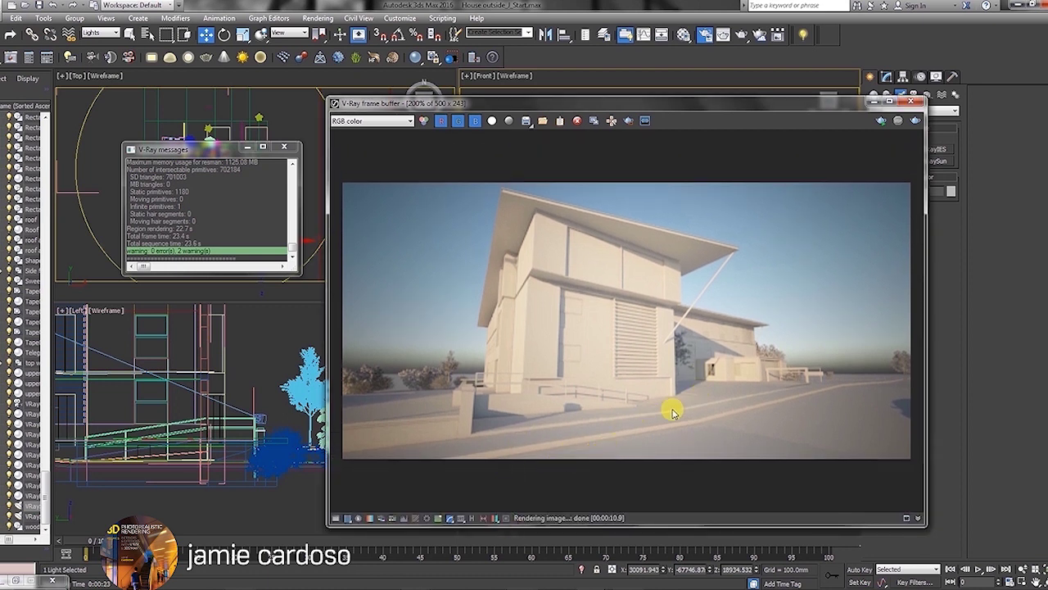
left_click_drag(685, 109, 611, 98)
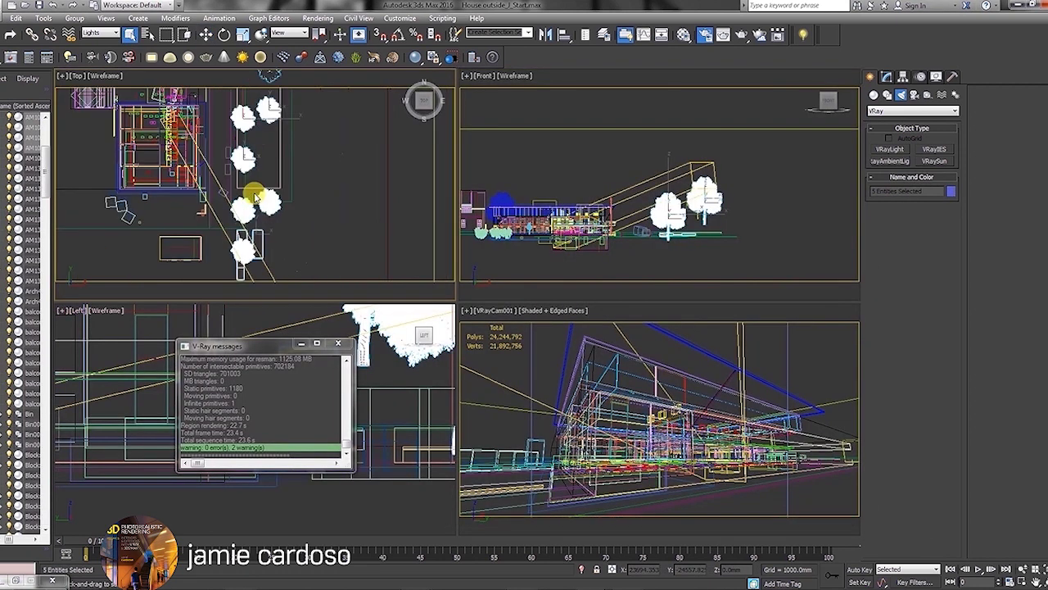
Step: Clear the selection of the roadside trees and set the selection filter back to All
middle_click_drag(260, 148, 261, 167)
left_click(273, 133)
left_click(264, 134)
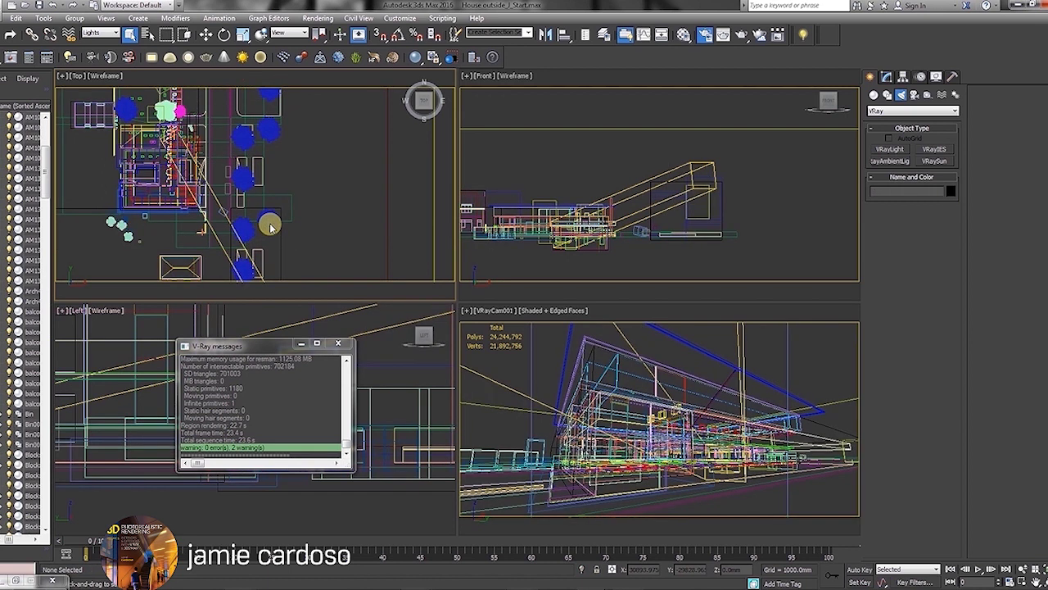
left_click(96, 34)
left_click(94, 45)
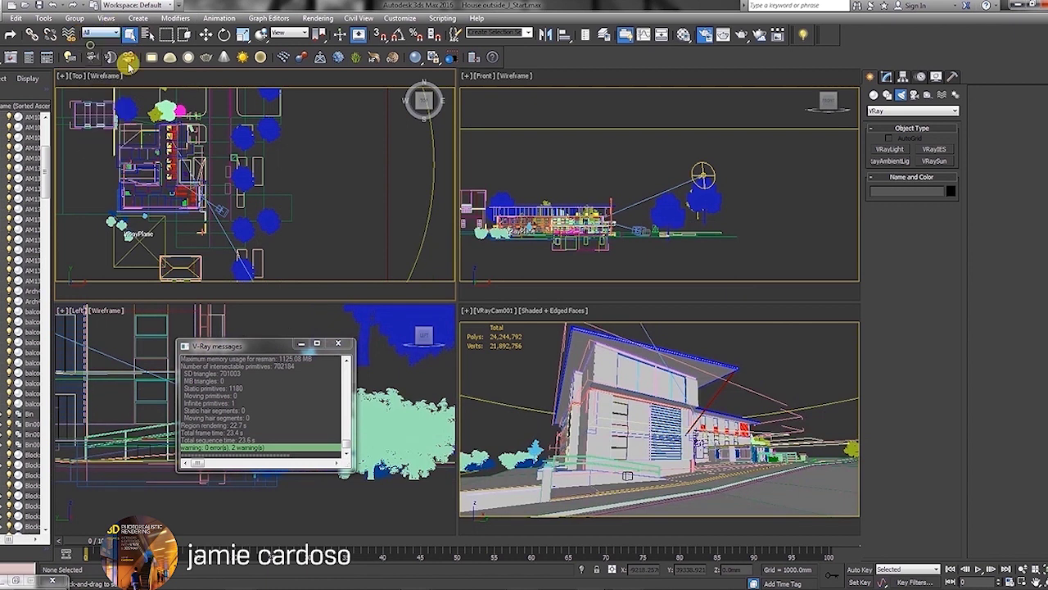
Step: Examine the Visible to Camera setting in the roadside tree group's object properties, dismiss them and run a test render
left_click(264, 215)
right_click(269, 219)
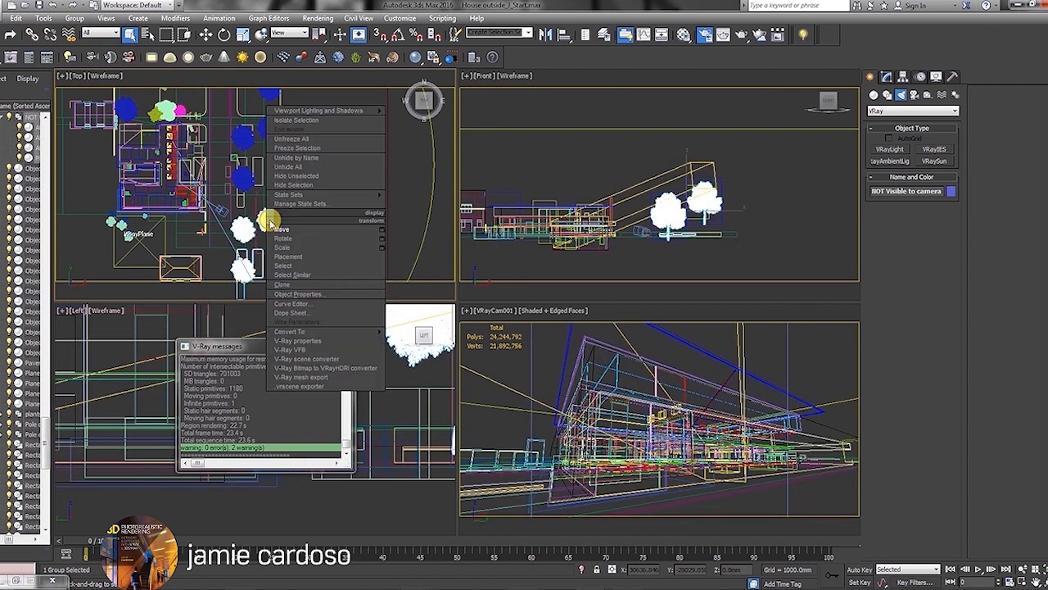
left_click(317, 299)
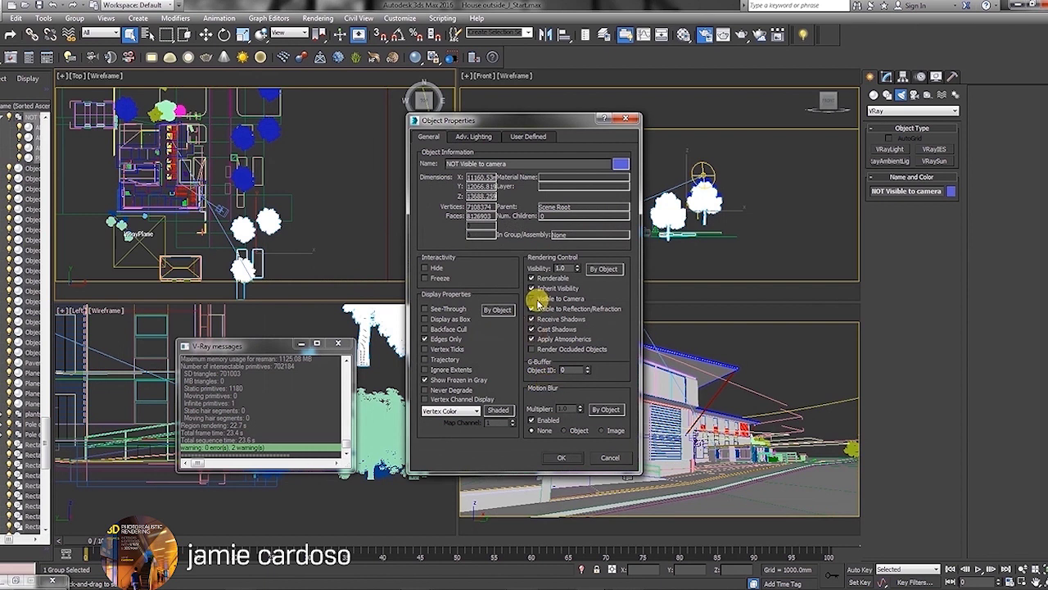
left_click(533, 298)
left_click(614, 460)
key("shift+q")
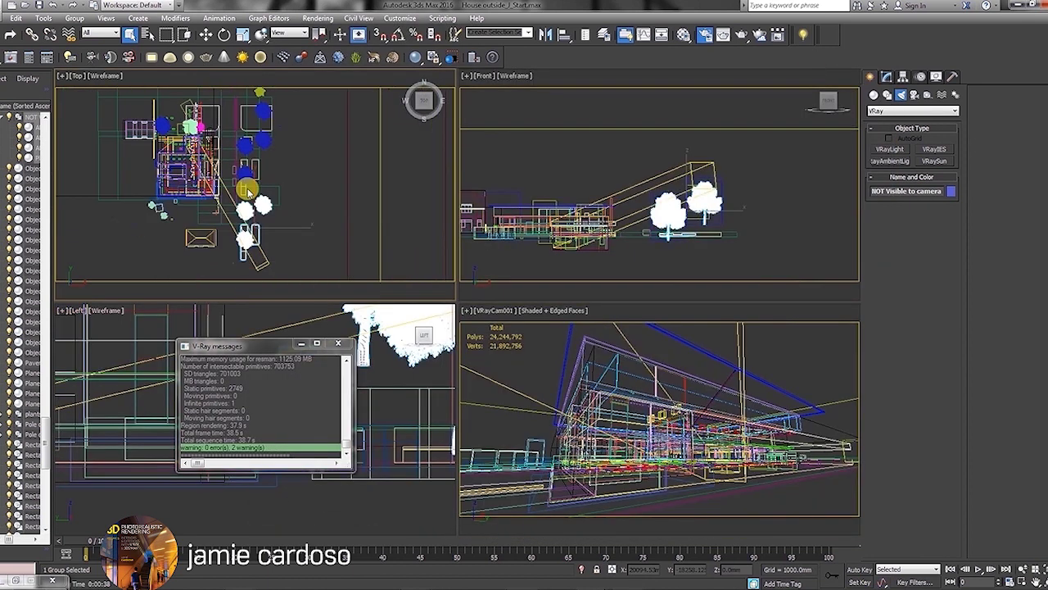
Step: Try to shift the VRaySun_cam 01 light by about -7293 mm in X and -12650 mm in Y in the Top view
left_click_drag(558, 197, 706, 162)
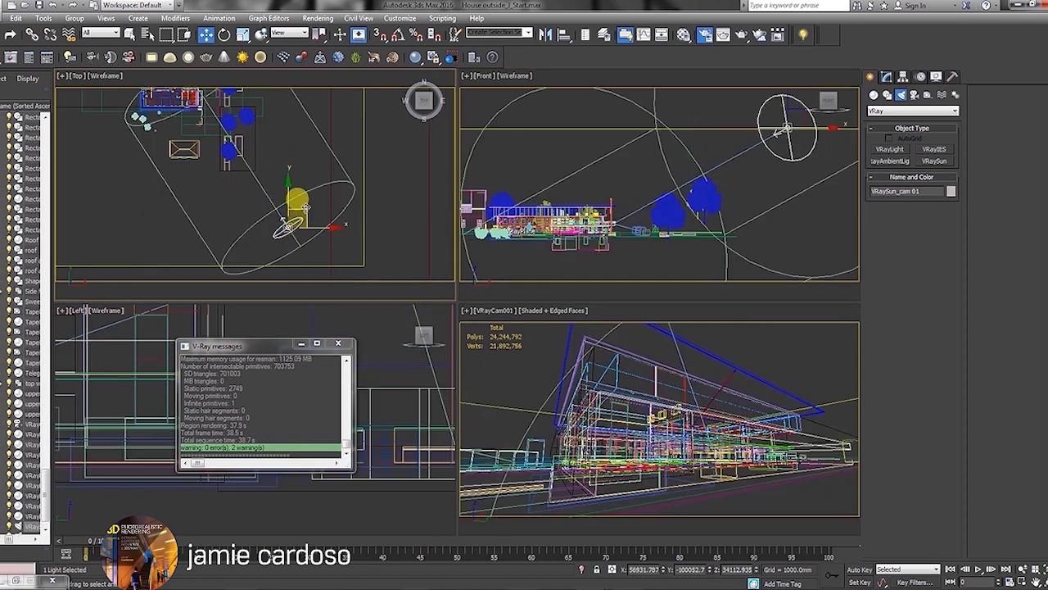
left_click_drag(772, 106, 748, 131)
left_click_drag(281, 230, 287, 233)
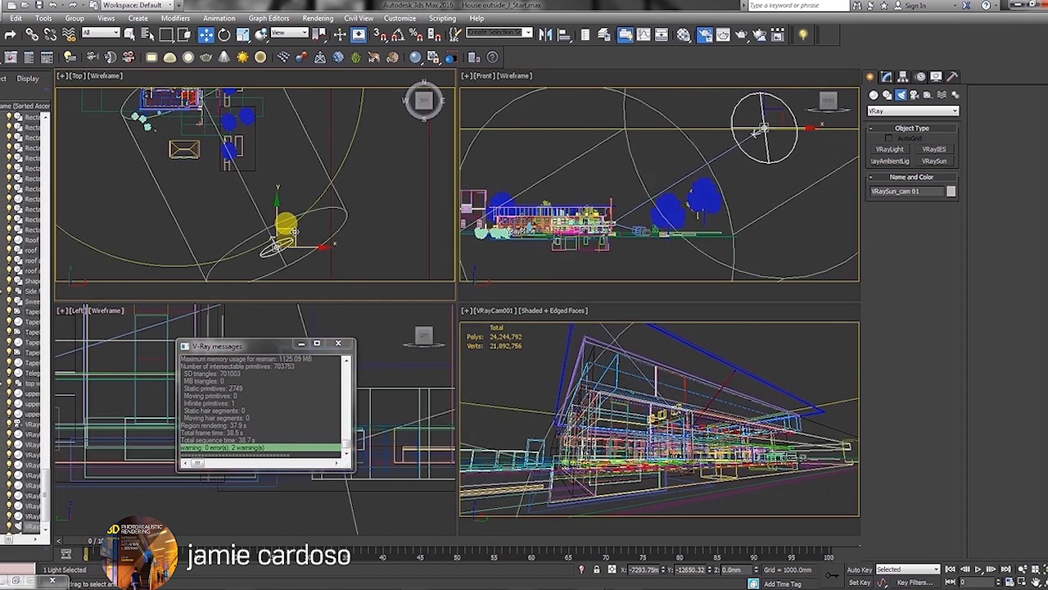
middle_click_drag(671, 153, 621, 190)
key("ctrl+z")
Step: Test render the camera view with the VRaySun_cam 01 light and reposition the frame buffer to inspect the shadows
middle_click_drag(646, 277, 643, 267)
left_click(740, 35)
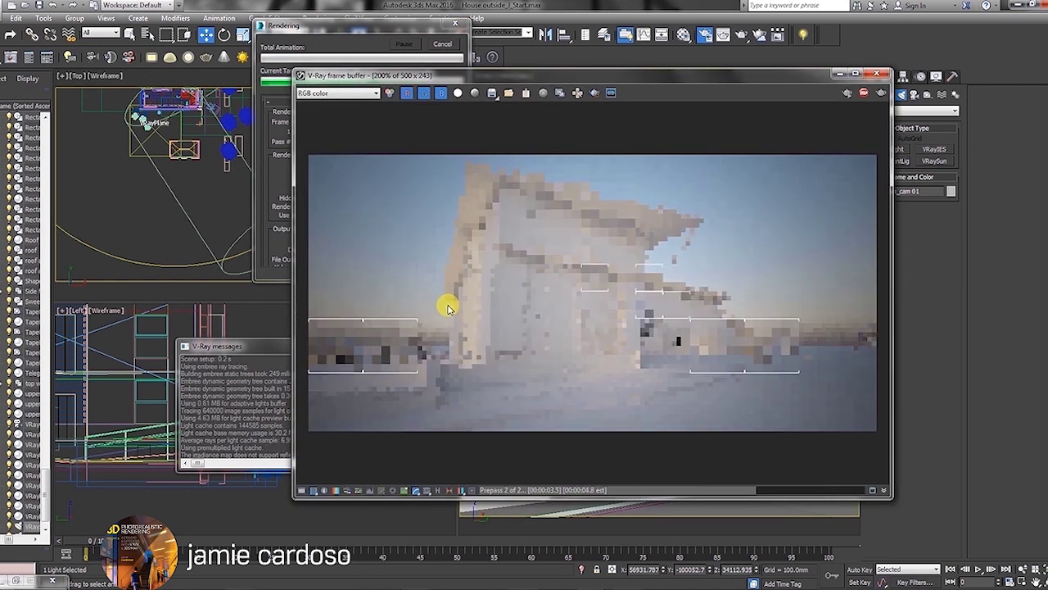
left_click_drag(485, 79, 478, 124)
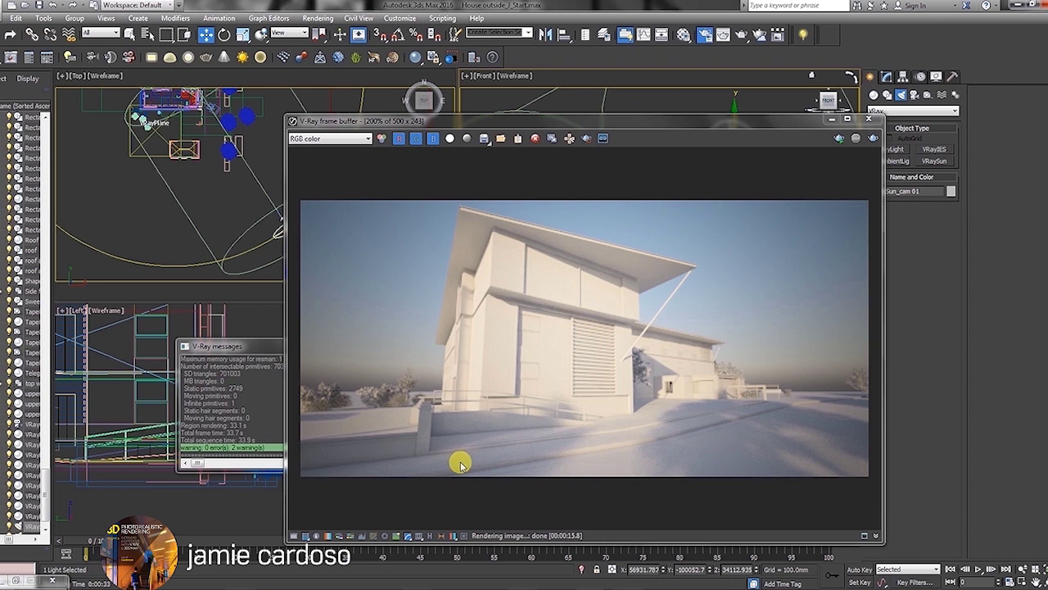
left_click_drag(479, 123, 486, 104)
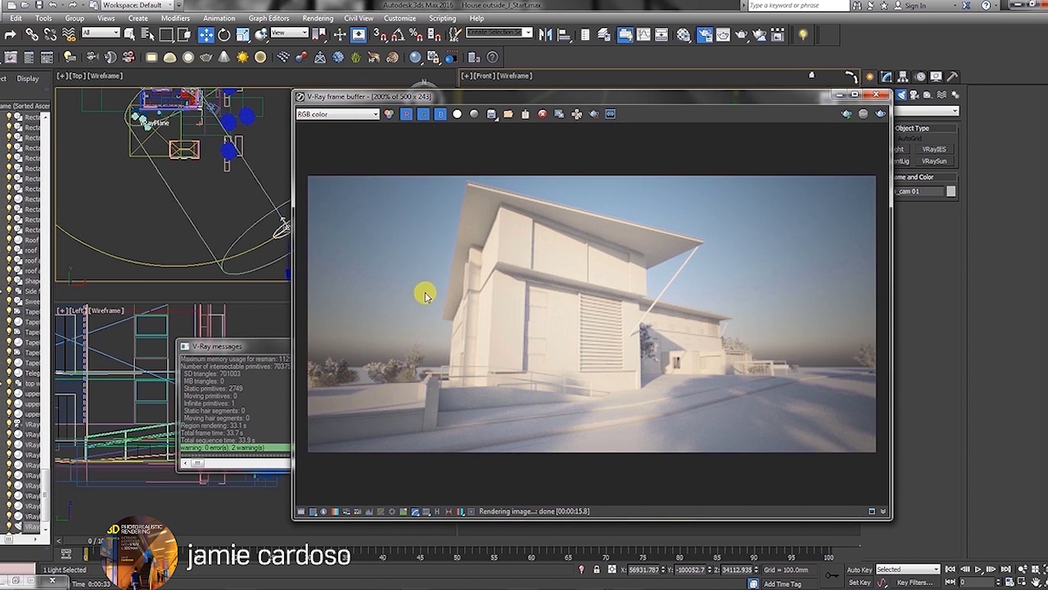
Step: Test render the camera view with the HOUSE NEXT DOOR group included and view the frame buffer at 100%
left_click_drag(788, 103, 622, 100)
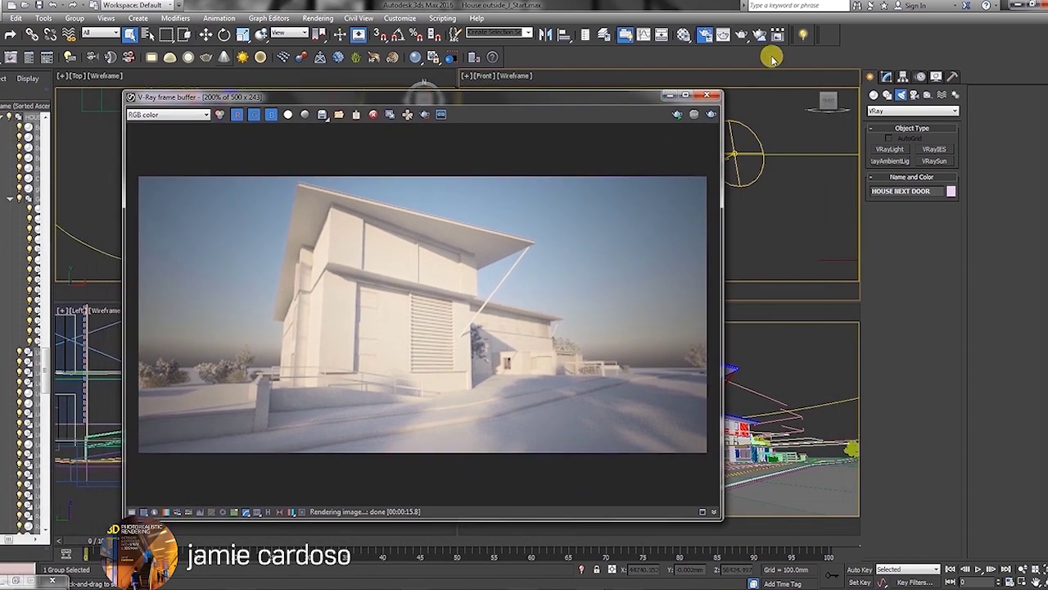
left_click(744, 38)
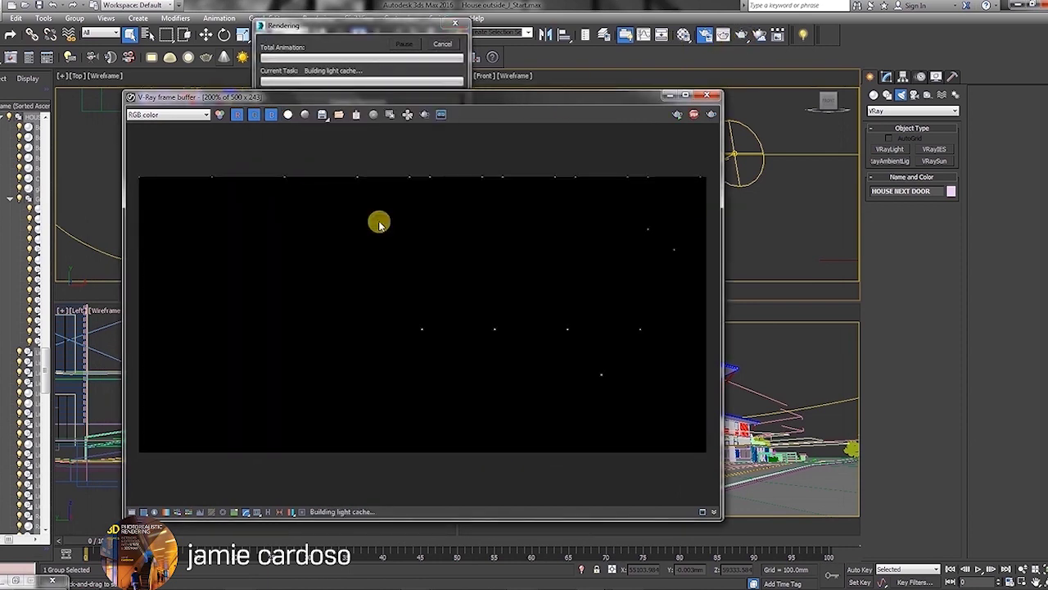
left_click_drag(362, 99, 483, 117)
scroll(320, 341, "up", 1)
scroll(376, 358, "down", 2)
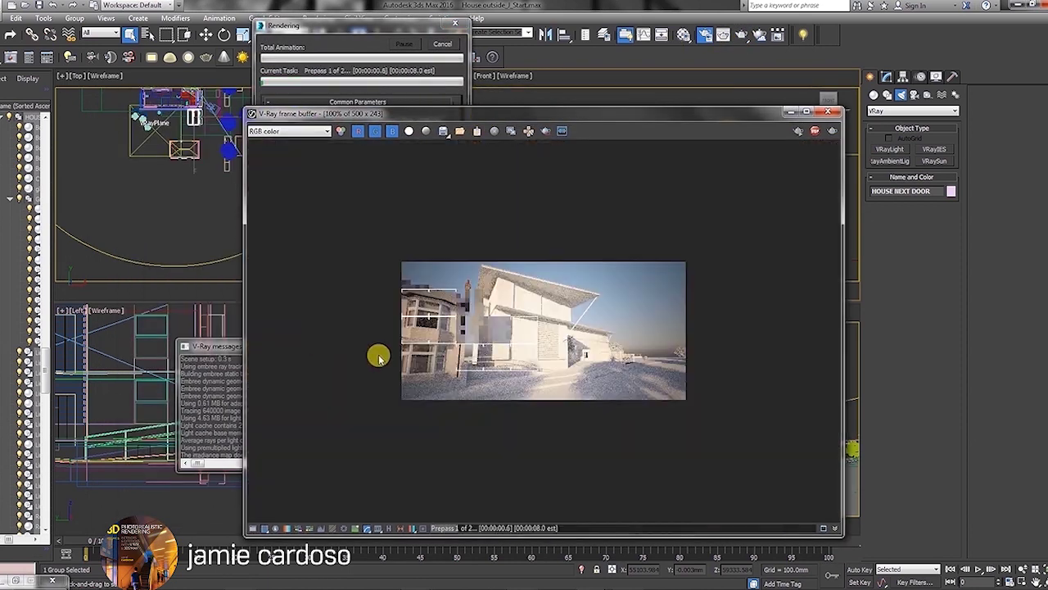